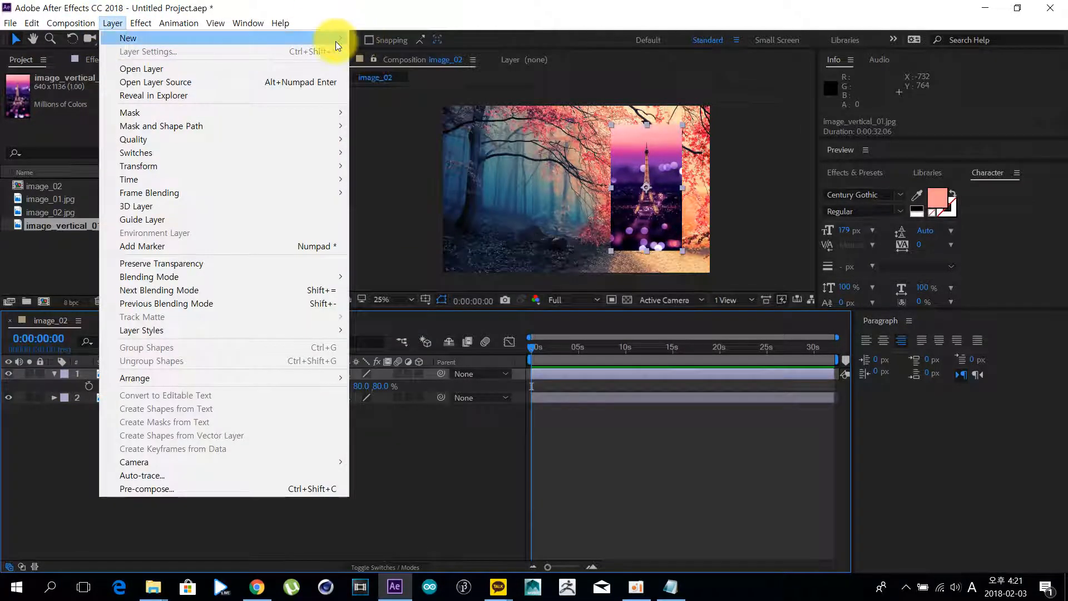
Create a text layer reading "fefefef" in the image_02 composition and delete it.
click(364, 38)
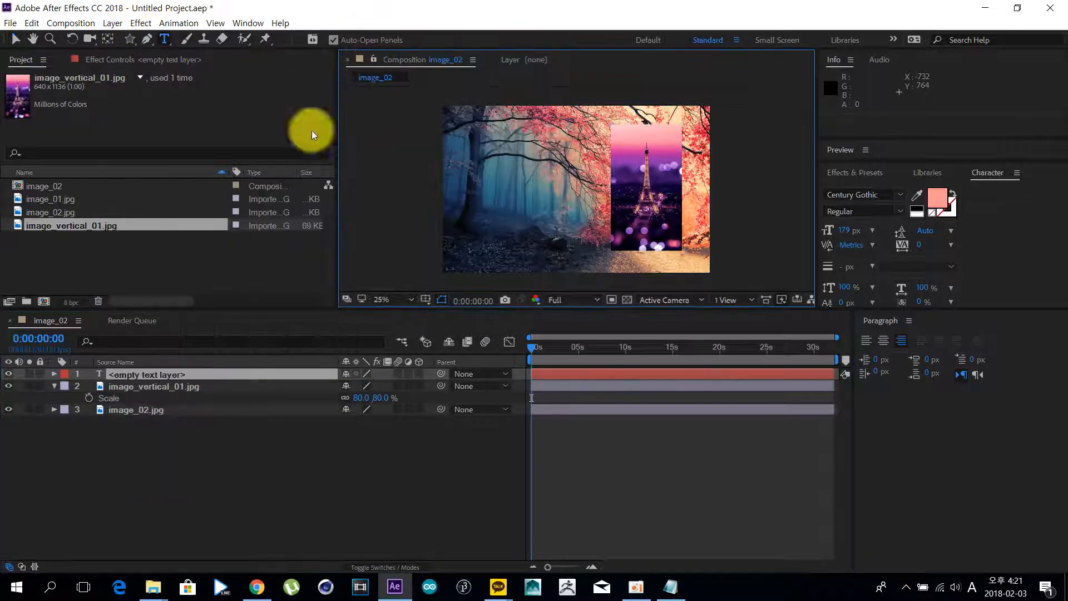
text(fefefef)
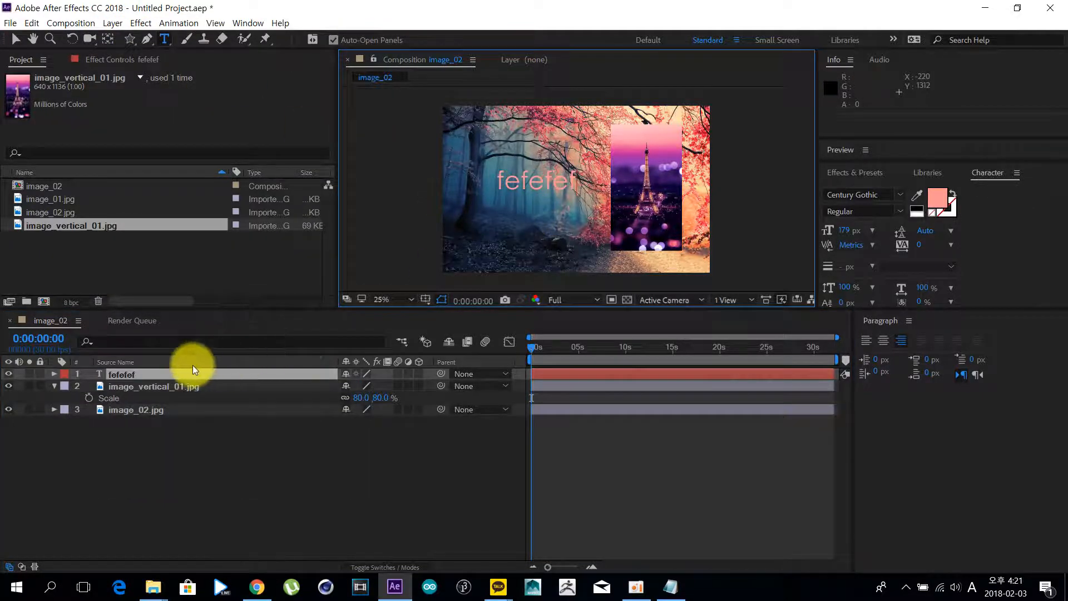
click(189, 374)
key(Delete)
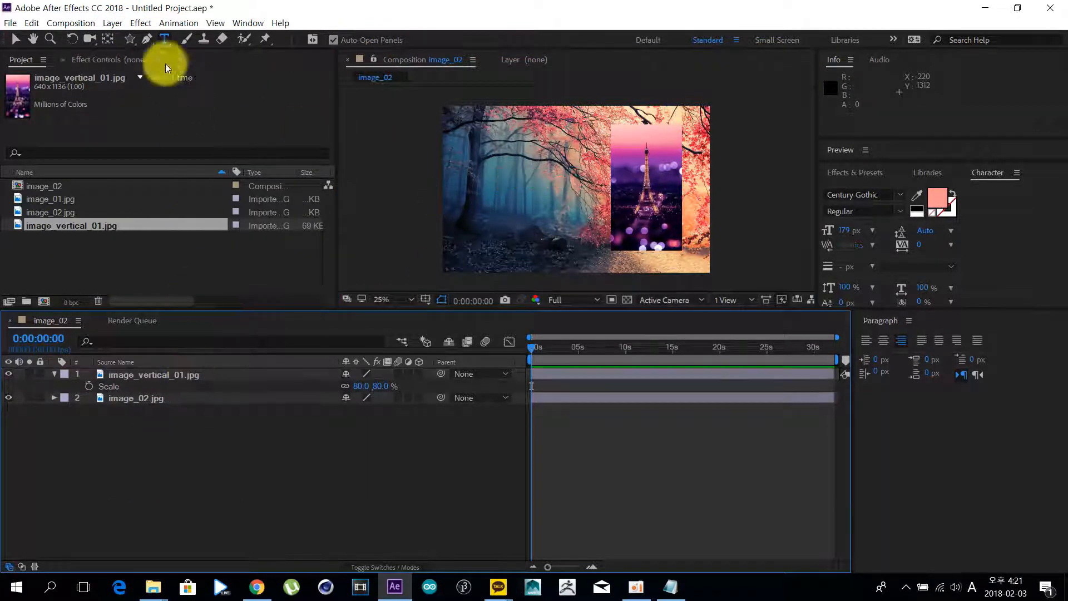
Create a solid layer in a medium red colour and undo its creation.
click(118, 22)
mouse_move(176, 35)
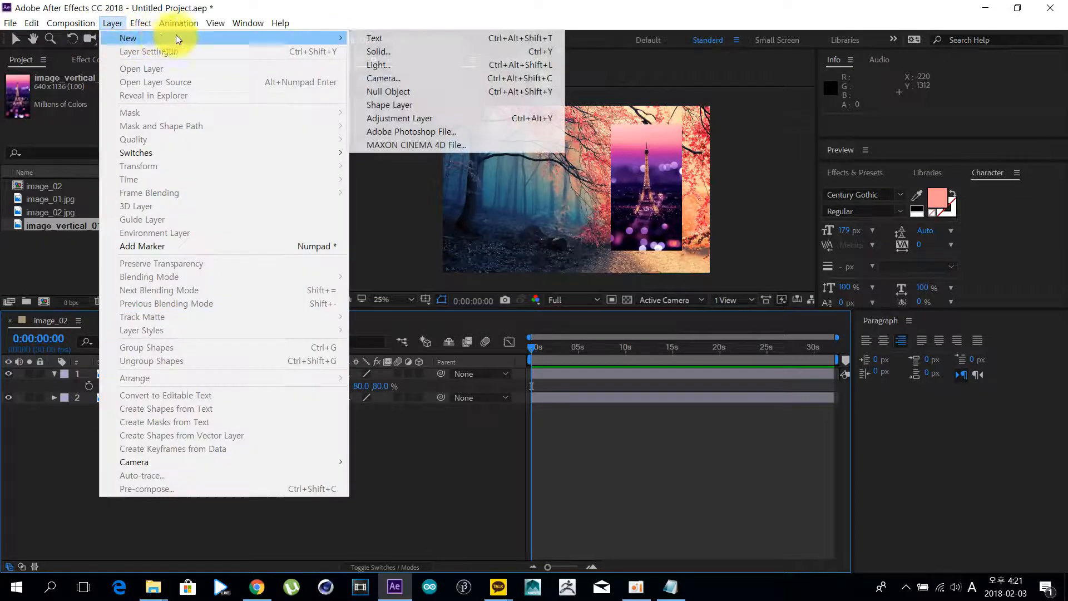
click(385, 50)
click(533, 376)
drag(216, 350, 235, 298)
key(Return)
key(Return)
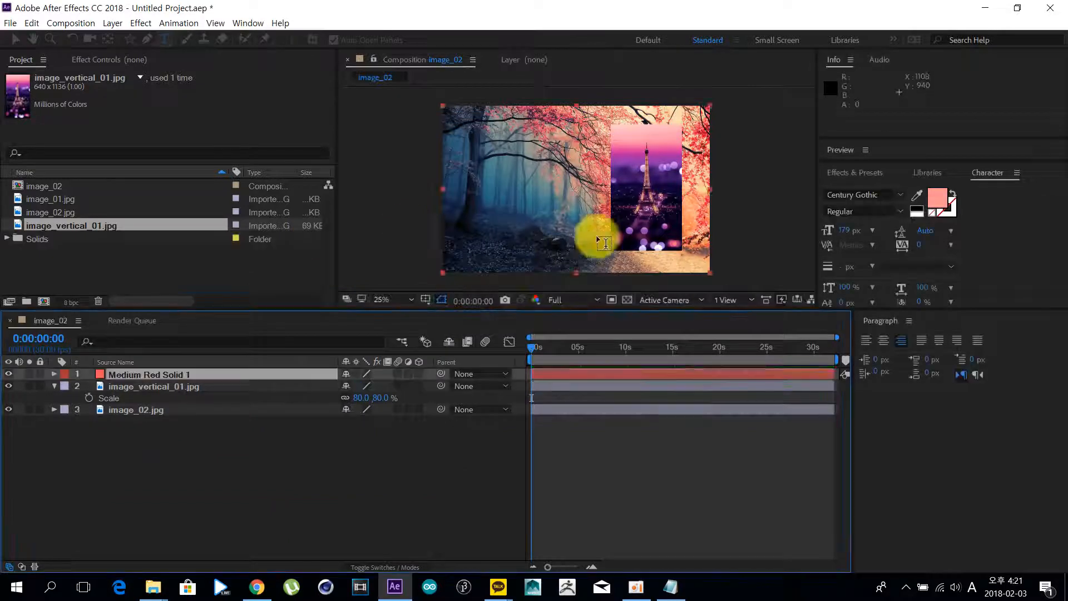
key(ctrl+z)
Add an adjustment layer above the two image layers and turn its visibility off.
click(112, 23)
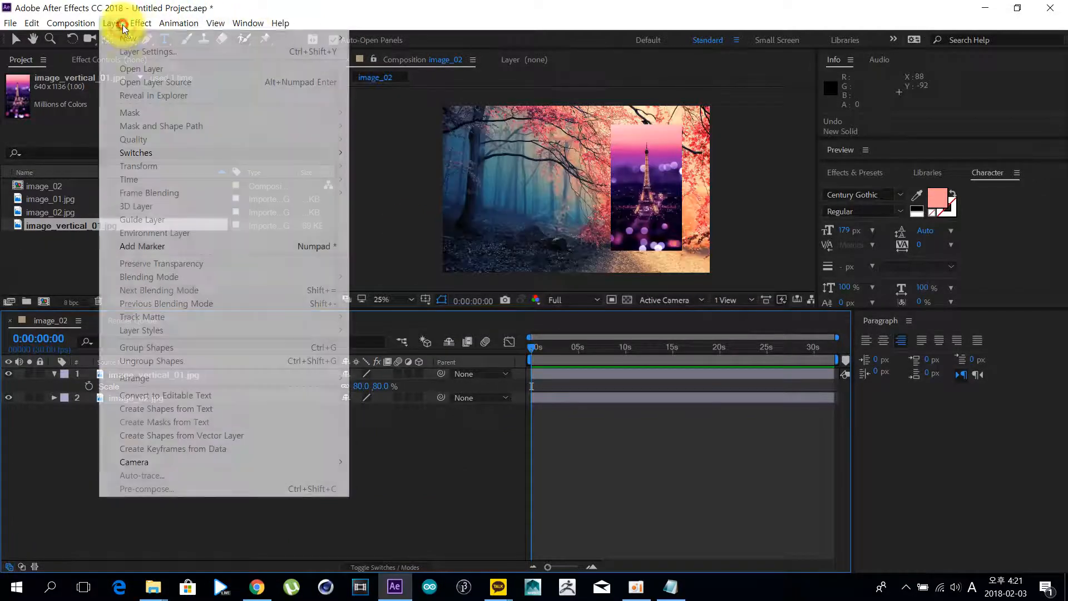
mouse_move(143, 40)
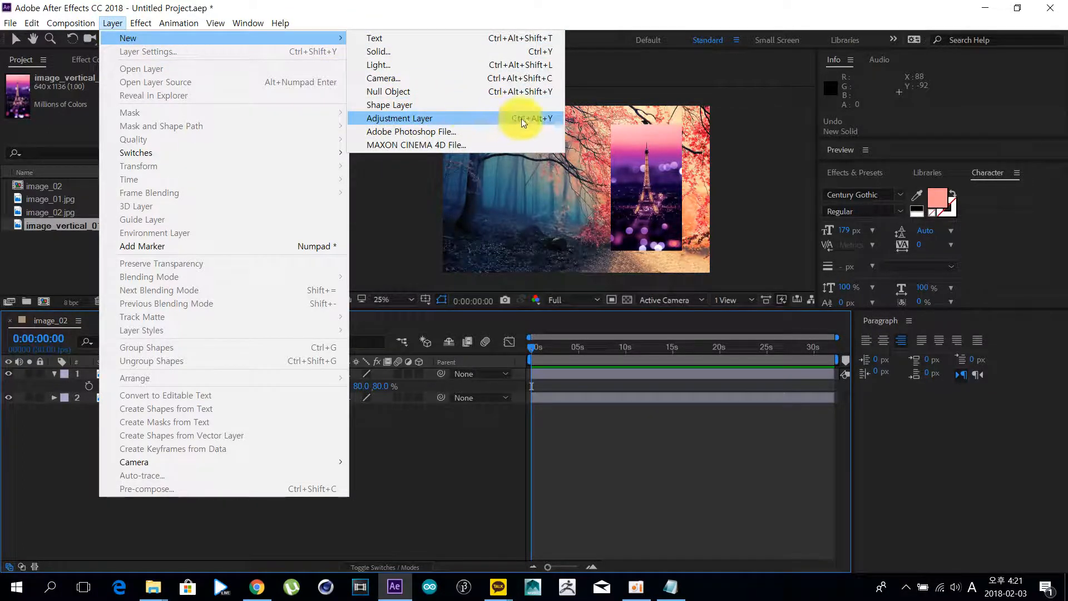
click(421, 469)
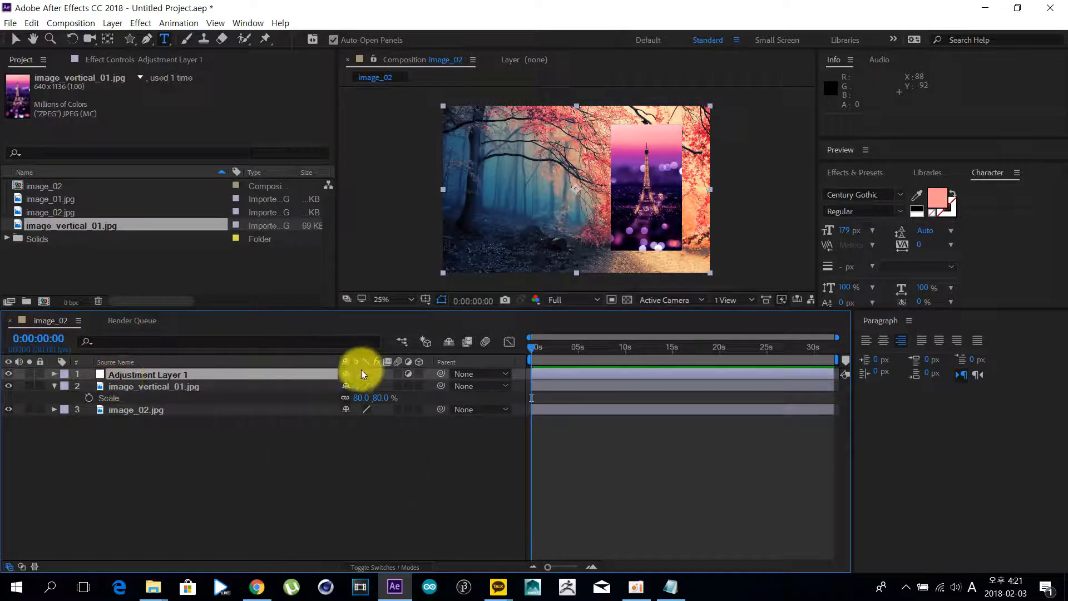
click(406, 372)
click(405, 374)
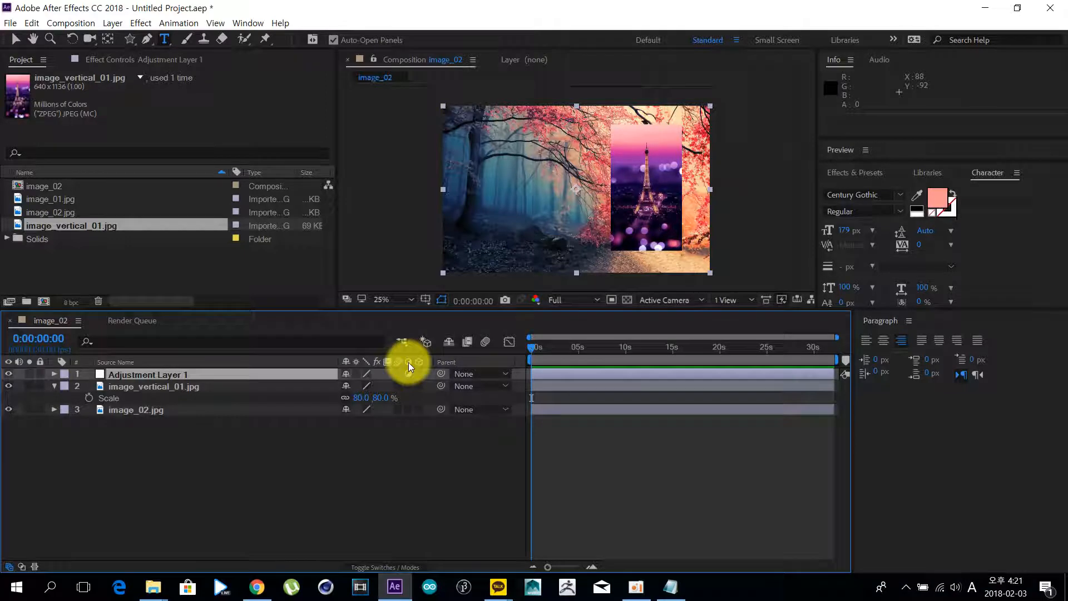
click(9, 373)
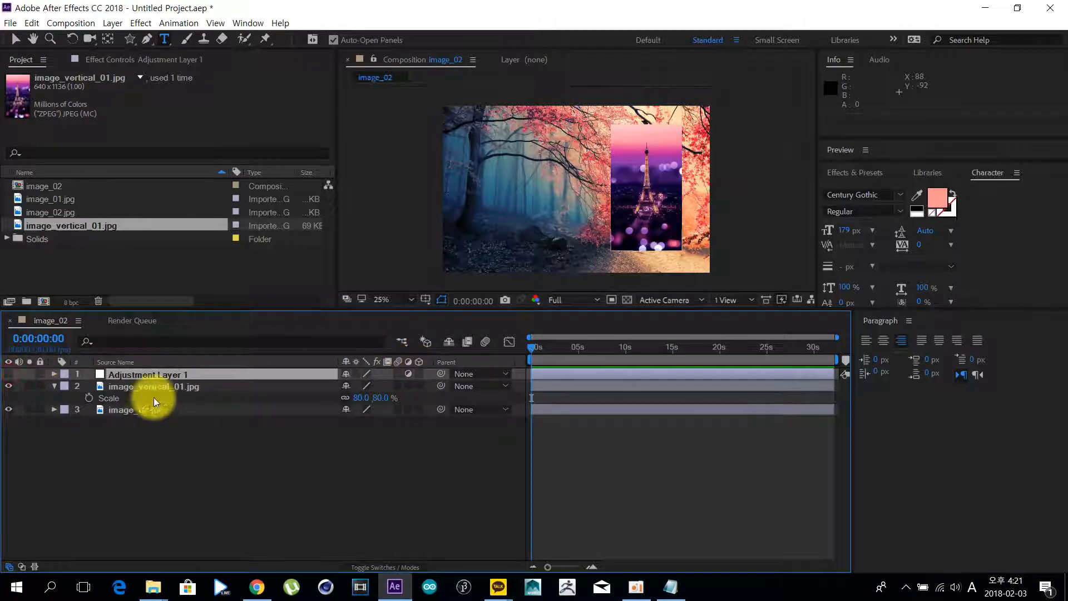
Select the image_02.jpg layer and bring up the effects library.
click(157, 410)
click(902, 173)
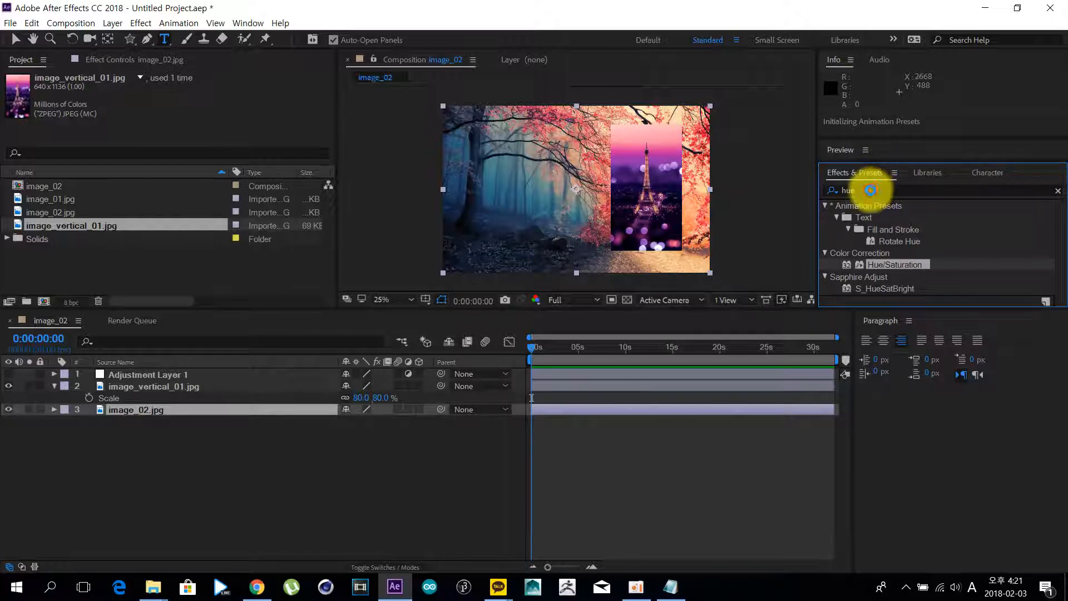
click(636, 587)
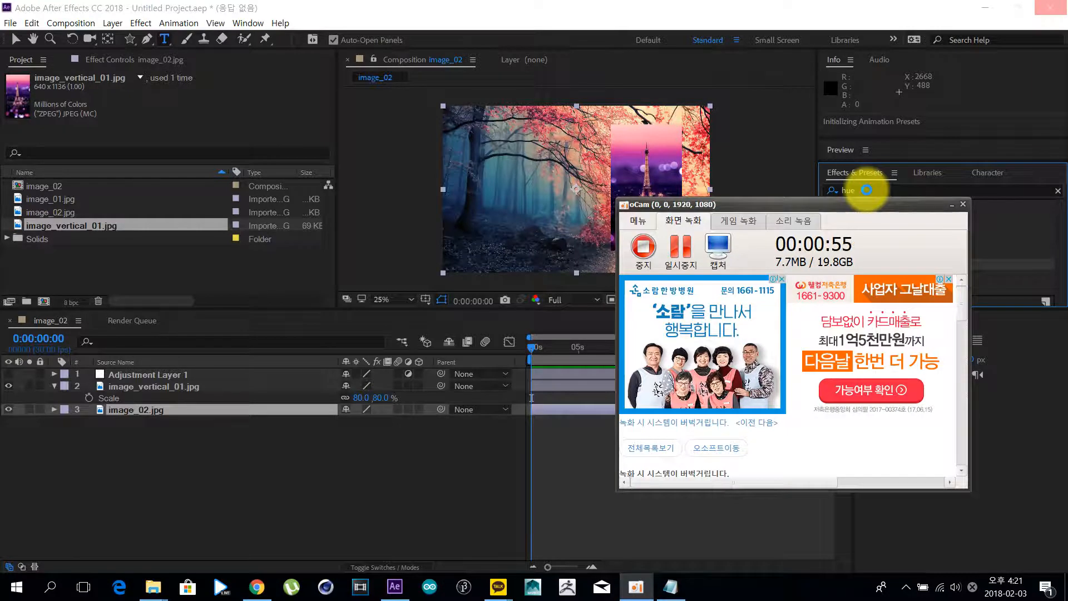
drag(848, 201, 585, 202)
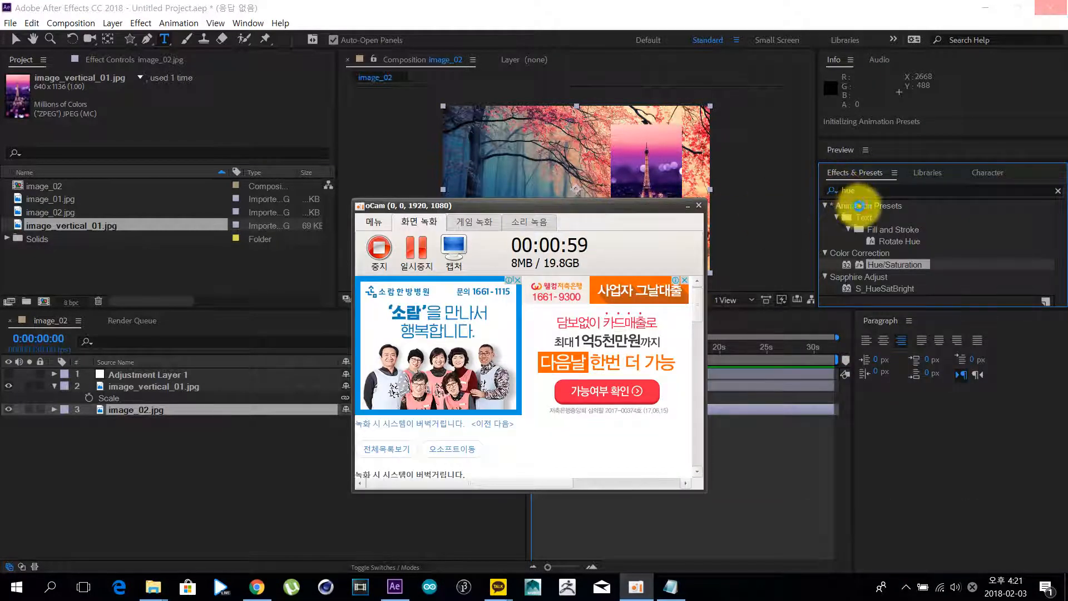
click(806, 181)
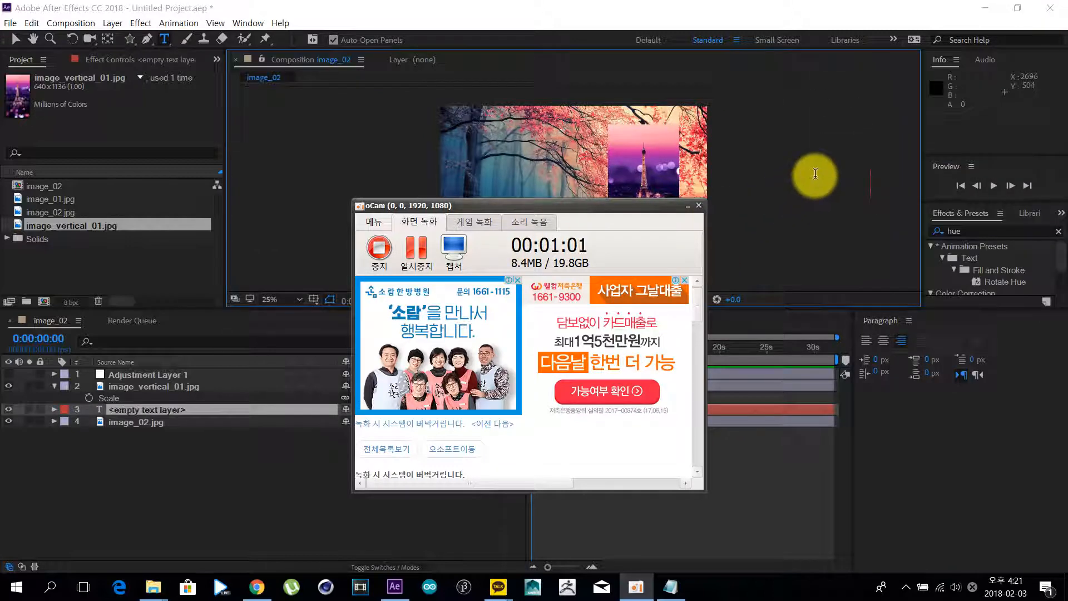
click(121, 506)
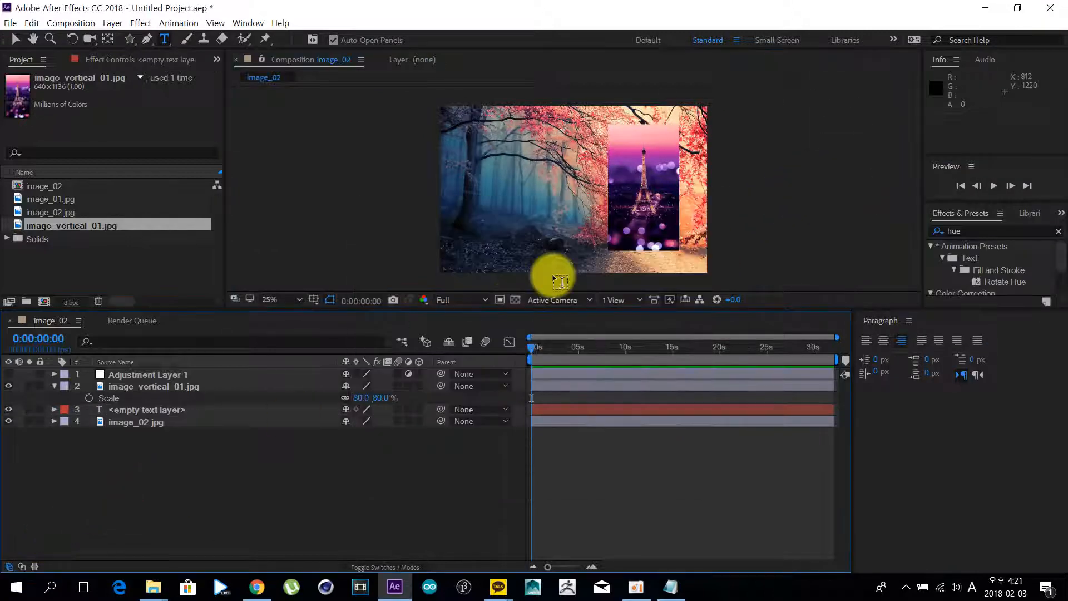
click(129, 410)
key(Delete)
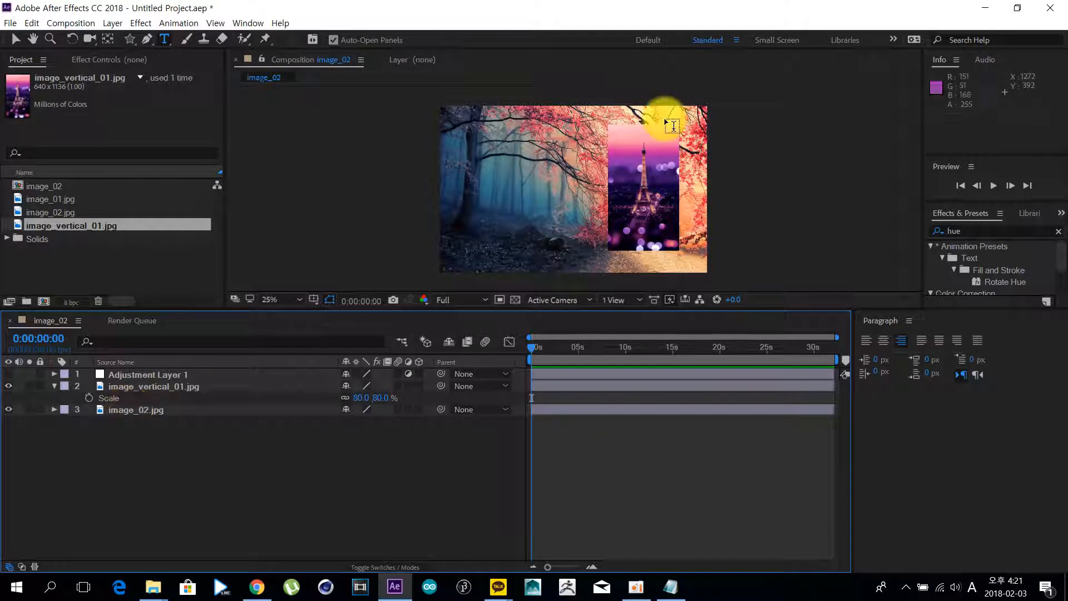
Apply the Curves effect to image_02.jpg and bend the RGB curve into an S shape with raised highlights and lowered shadows.
drag(922, 201, 882, 95)
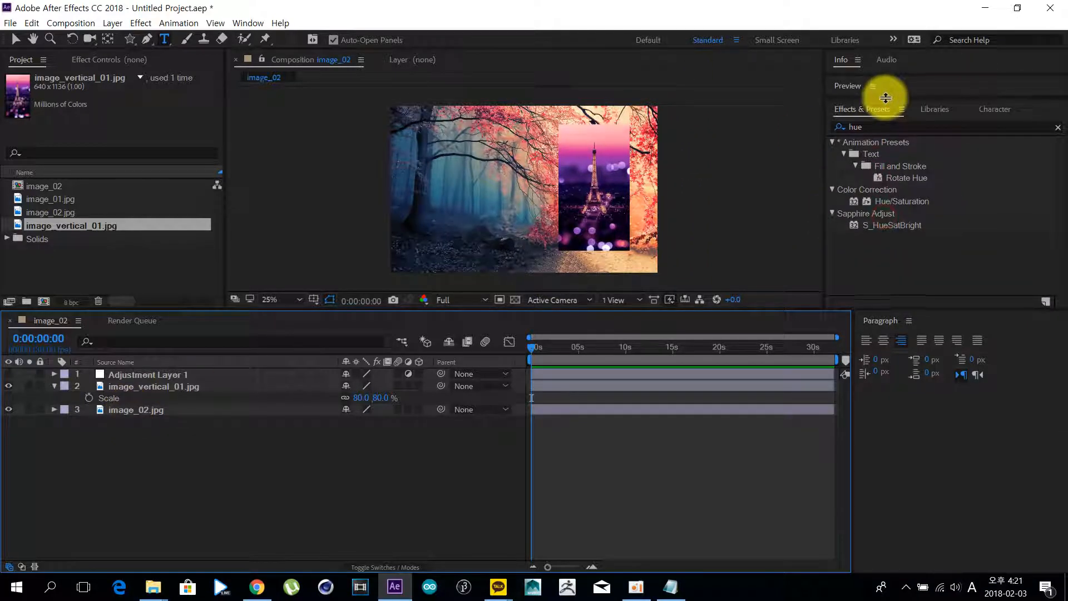
click(884, 137)
text(curves)
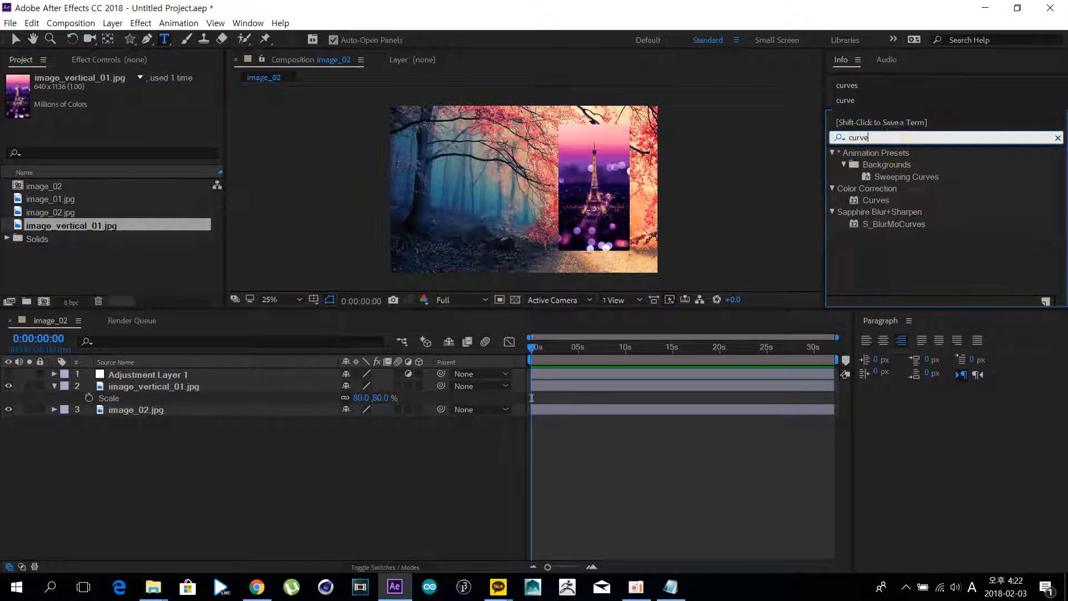
drag(880, 201, 139, 413)
drag(157, 190, 149, 178)
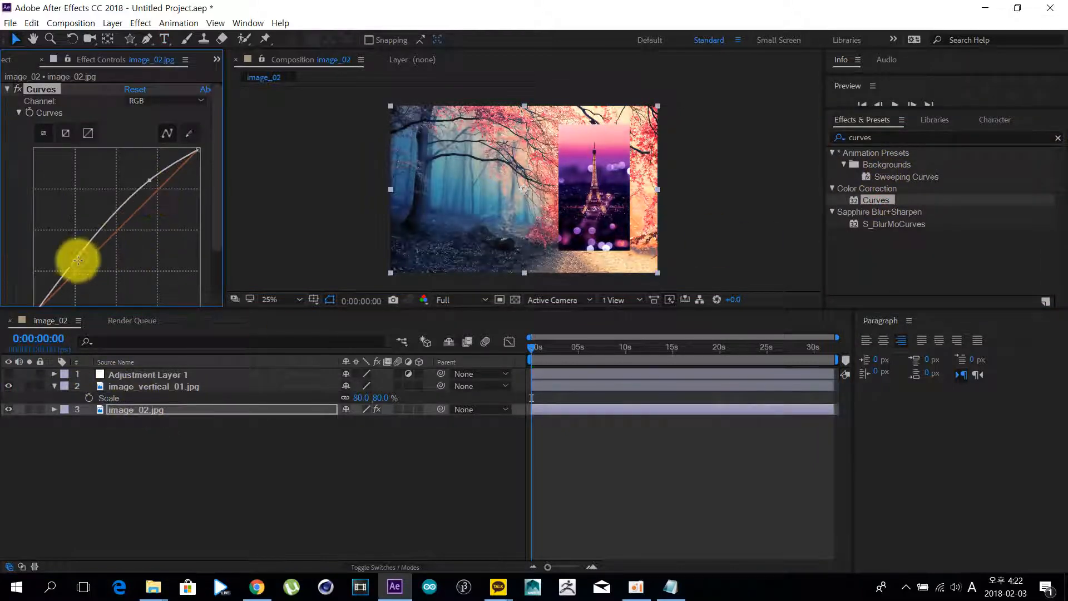
drag(77, 259, 83, 283)
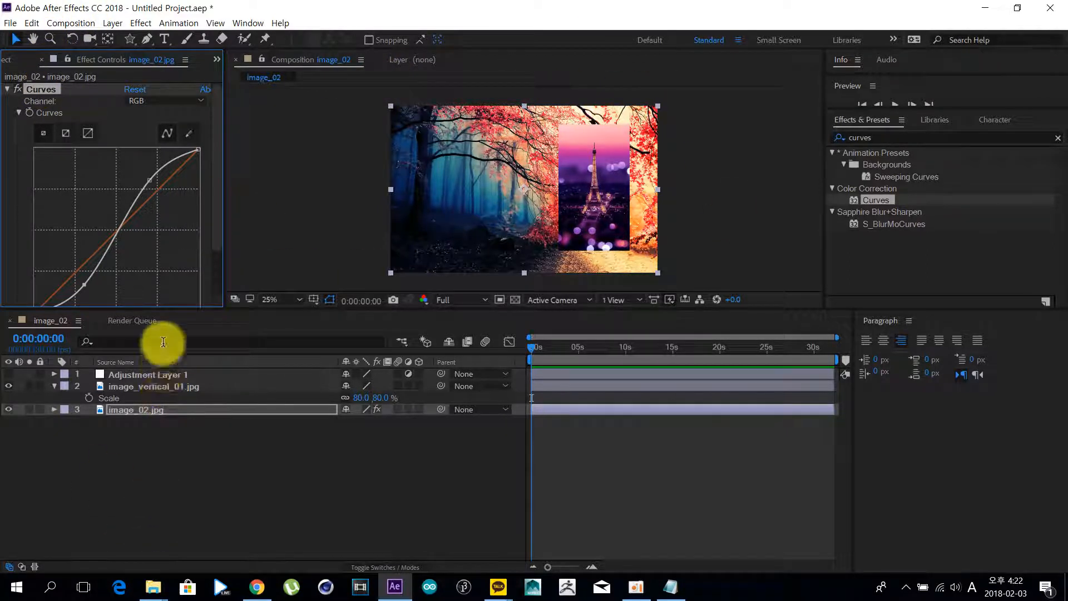
Copy the Curves effect from image_02.jpg onto the image_vertical_01.jpg layer.
click(163, 386)
key(ctrl+v)
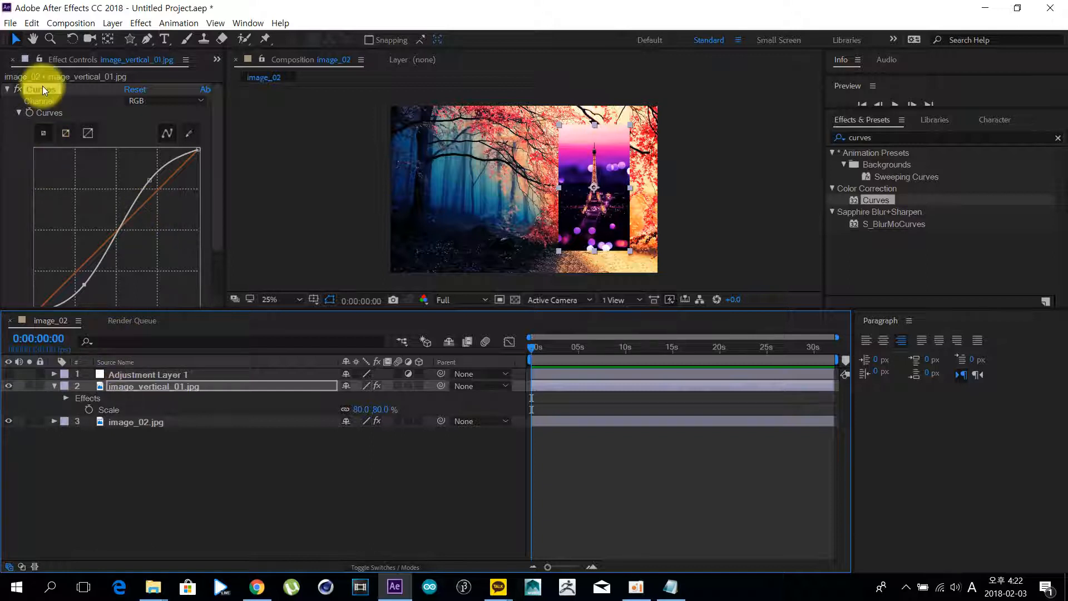
Delete the Curves effect from both image_vertical_01.jpg and image_02.jpg.
key(Delete)
click(158, 372)
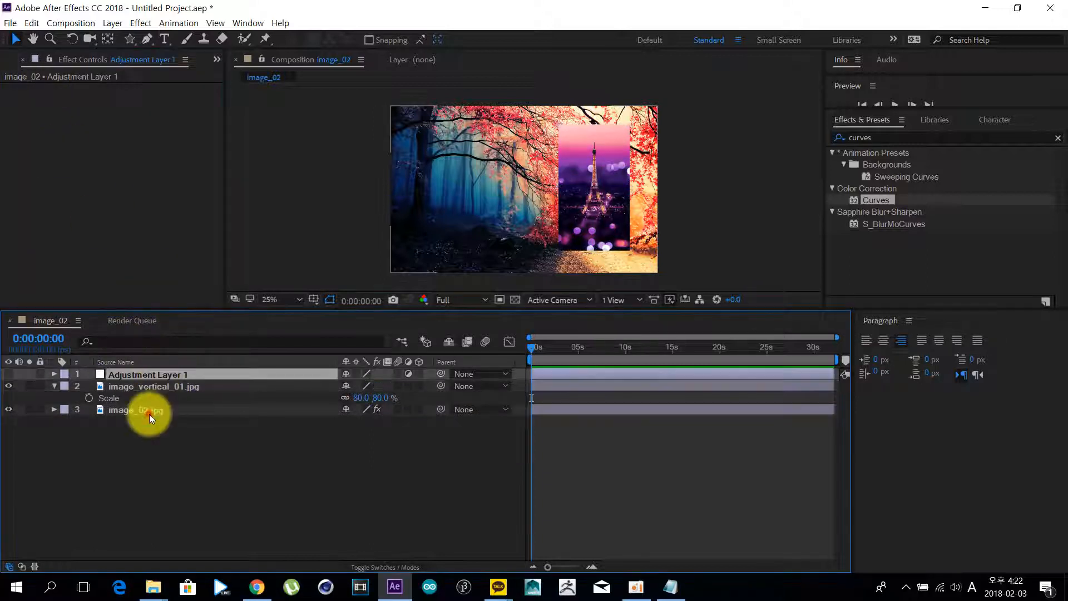
click(149, 414)
click(34, 90)
key(Delete)
Paste the copied Curves effect onto Adjustment Layer 1 and turn the layer's visibility on.
click(152, 377)
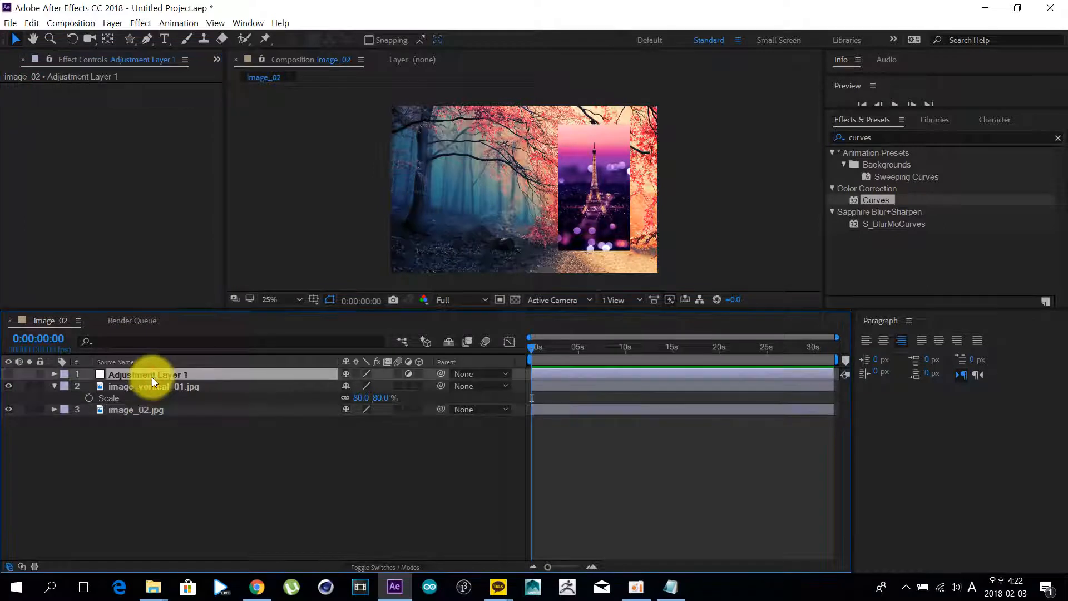
key(ctrl+v)
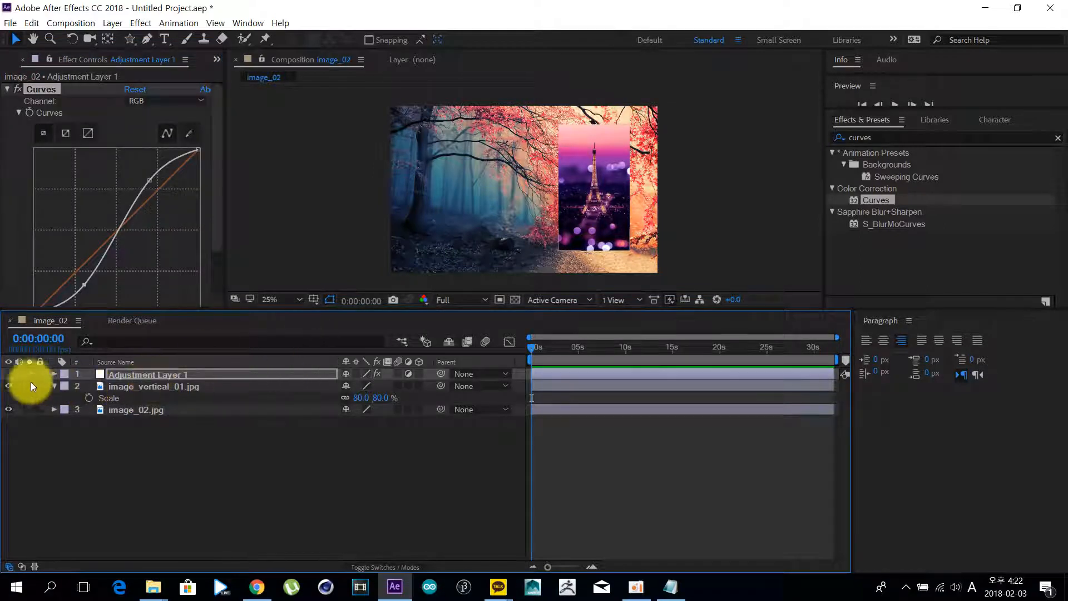
click(9, 374)
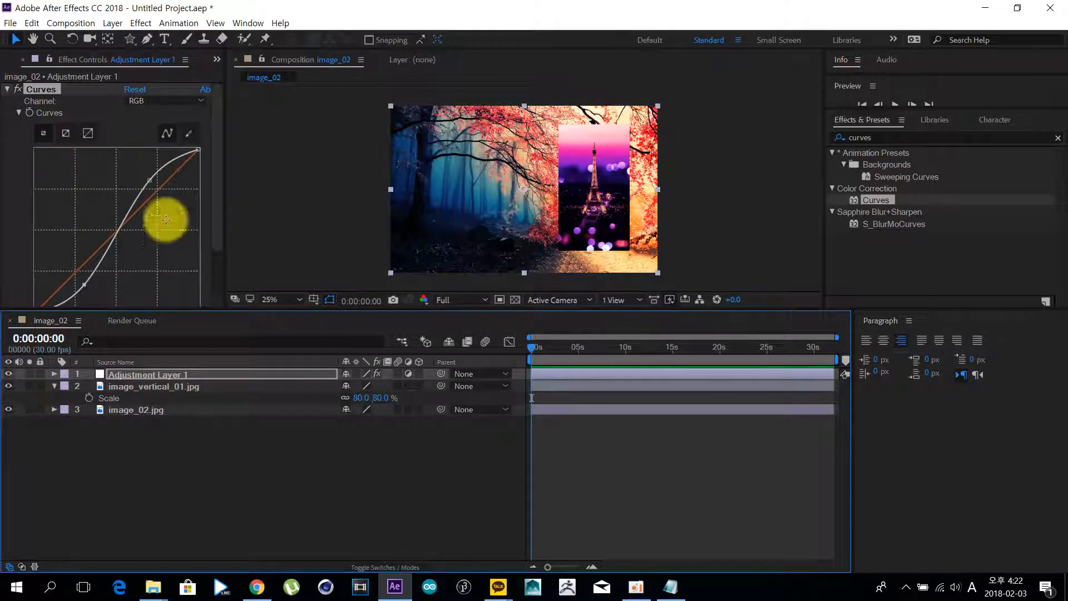
Find the Stylize Glow effect by searching for "glow" and apply it to Adjustment Layer 1.
click(895, 136)
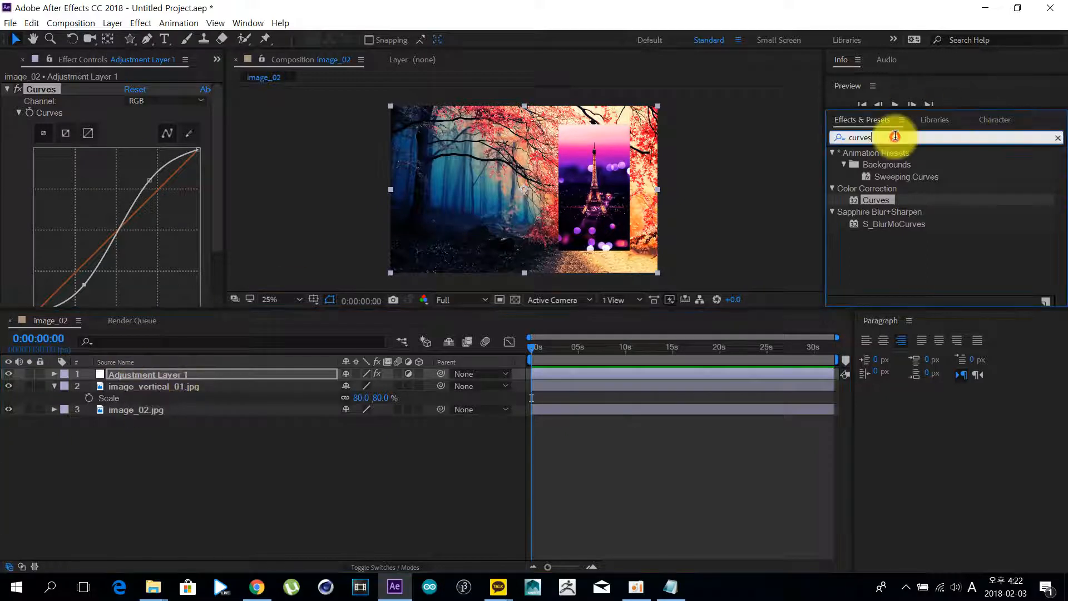
text(glow)
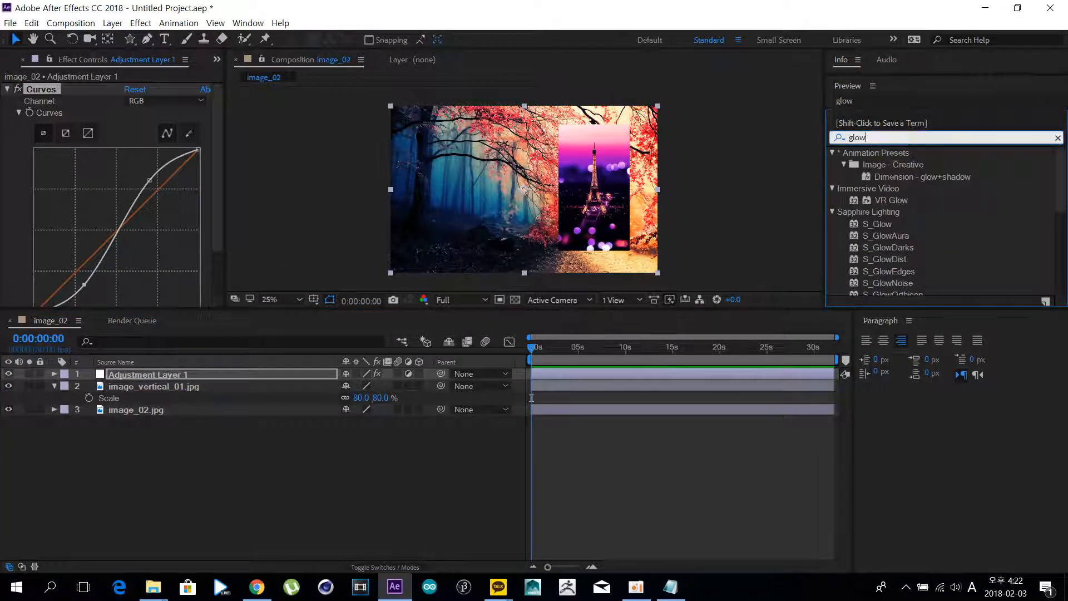
scroll(874, 235, down, 5)
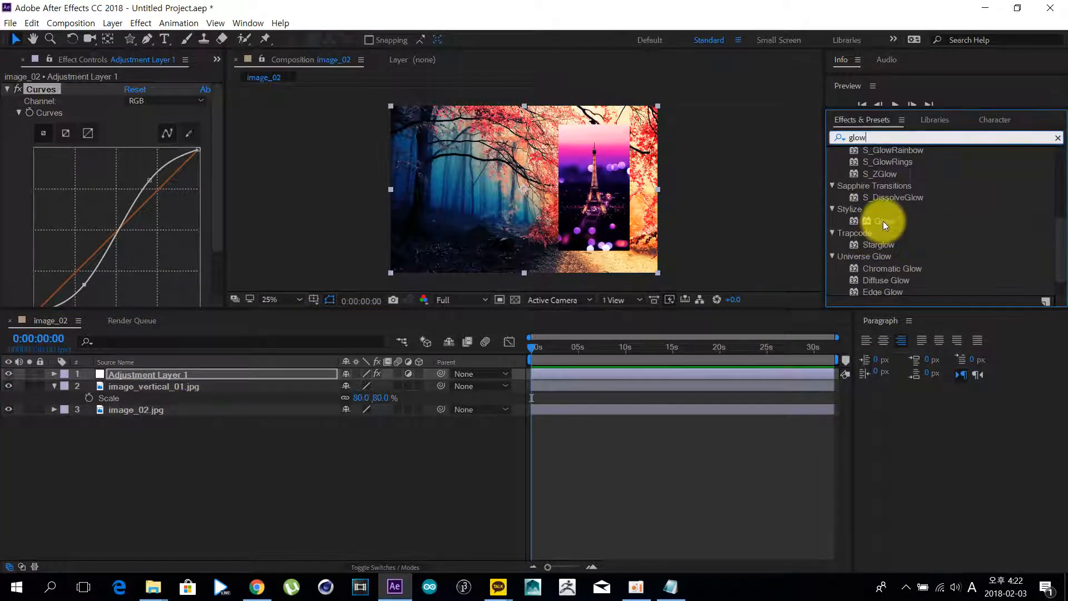
double_click(883, 221)
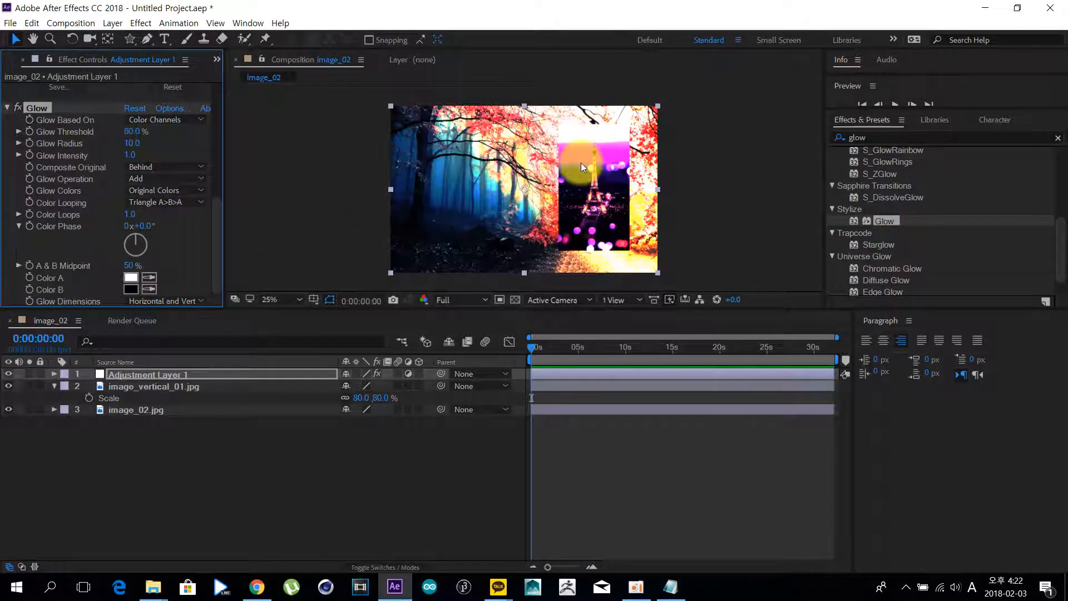
Apply the Fast Blur (Legacy) effect to Adjustment Layer 1 and set its Blurriness to 30.
click(906, 136)
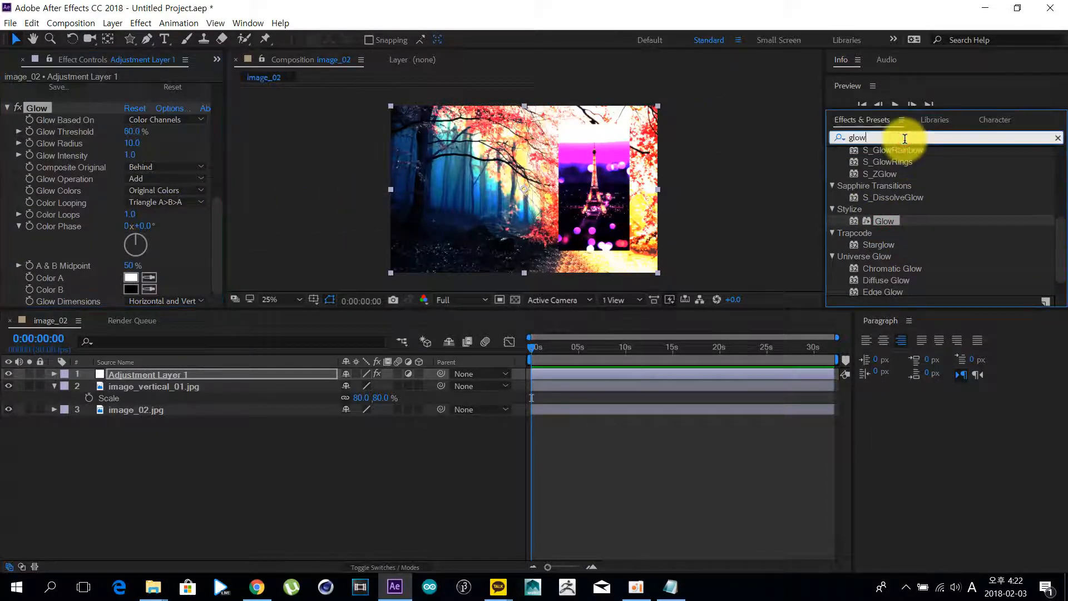
text(blur)
scroll(899, 199, down, 8)
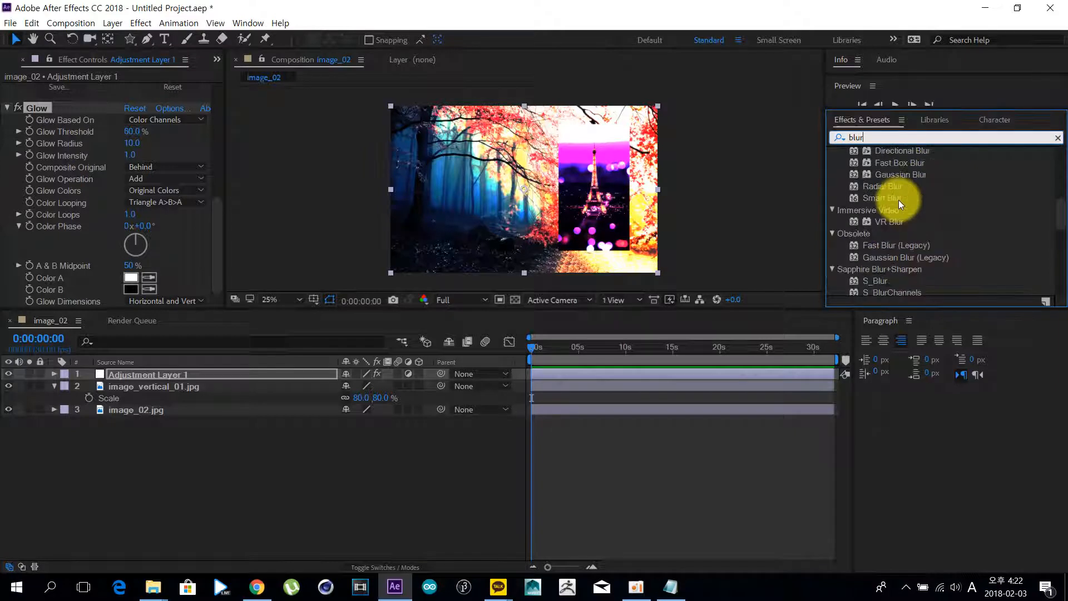
scroll(889, 249, up, 8)
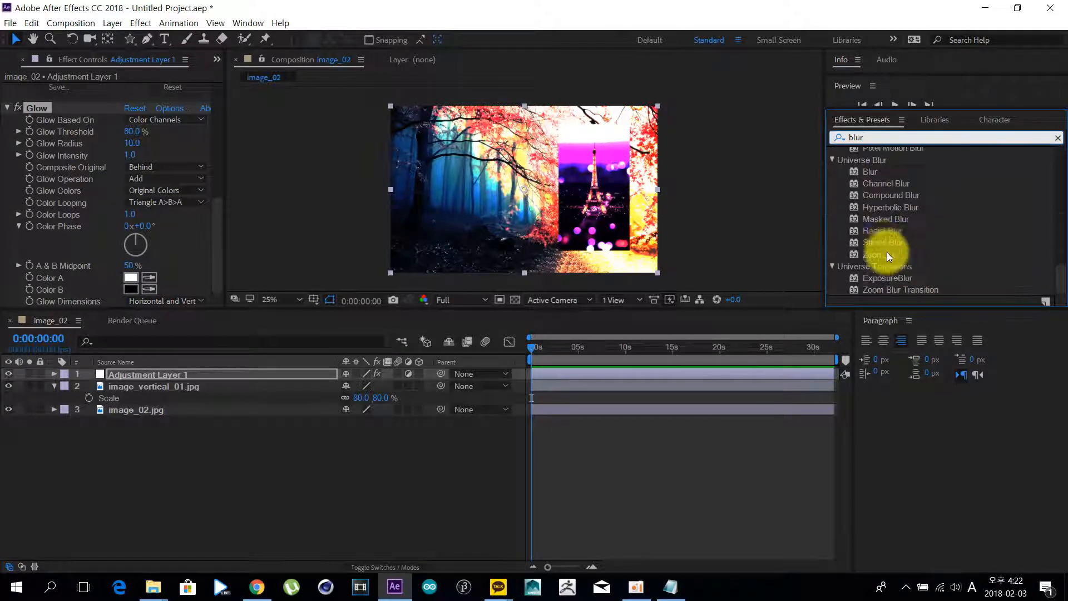
click(879, 137)
text(fast b)
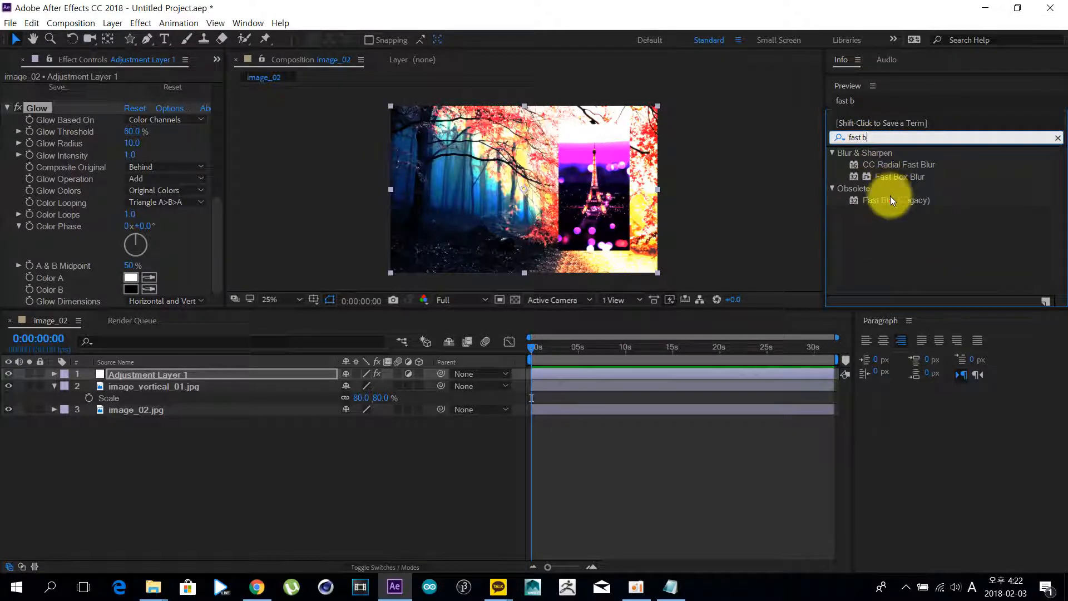
drag(888, 200, 162, 271)
click(132, 277)
text(30)
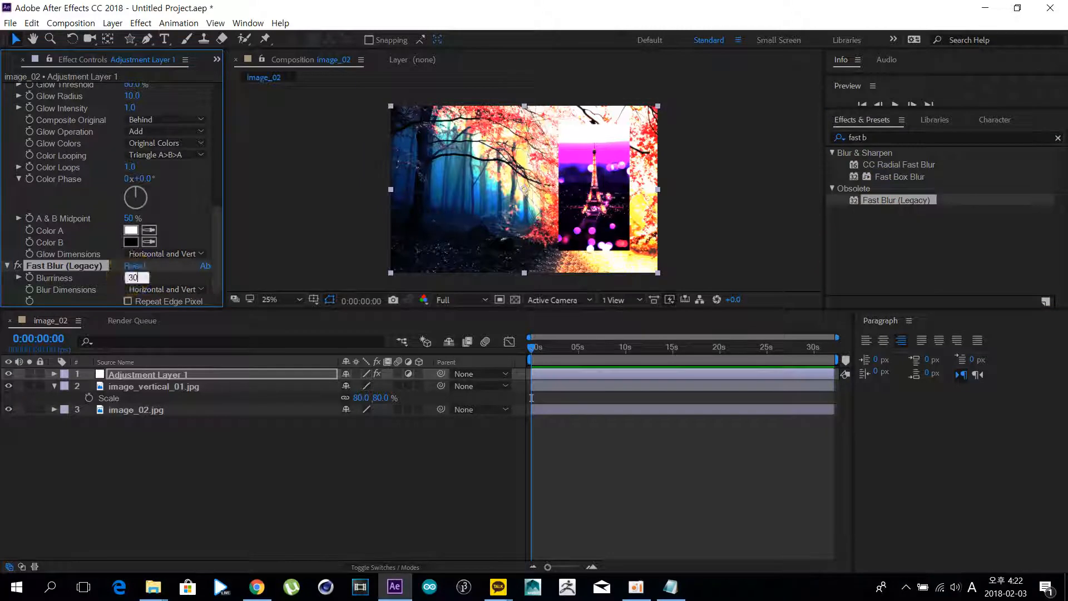
key(Return)
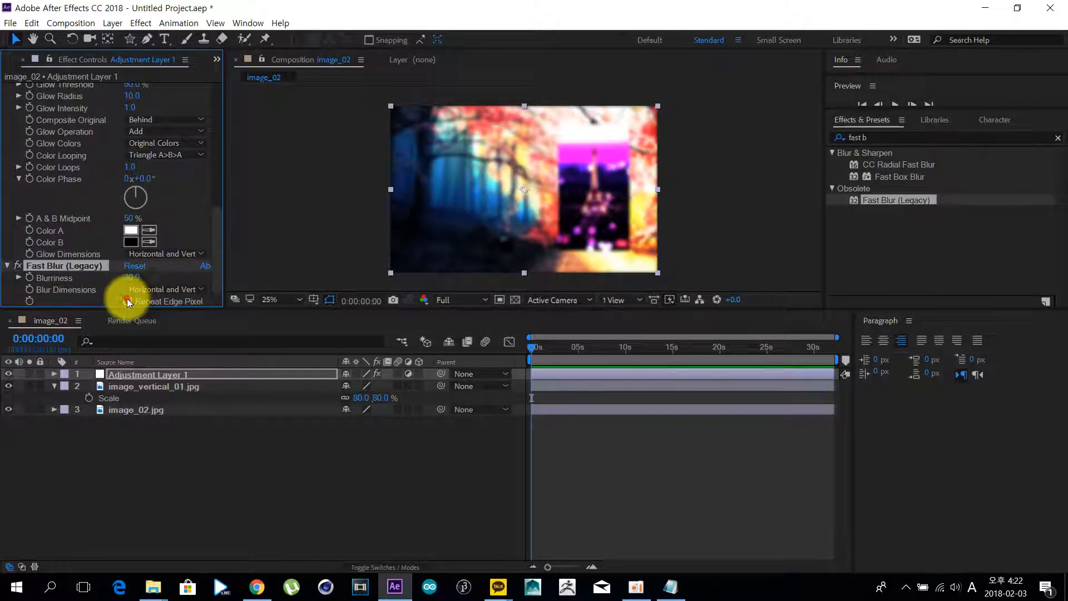
Enable Repeat Edge Pixels for the Fast Blur (Legacy) effect on Adjustment Layer 1.
click(127, 301)
scroll(88, 244, up, 6)
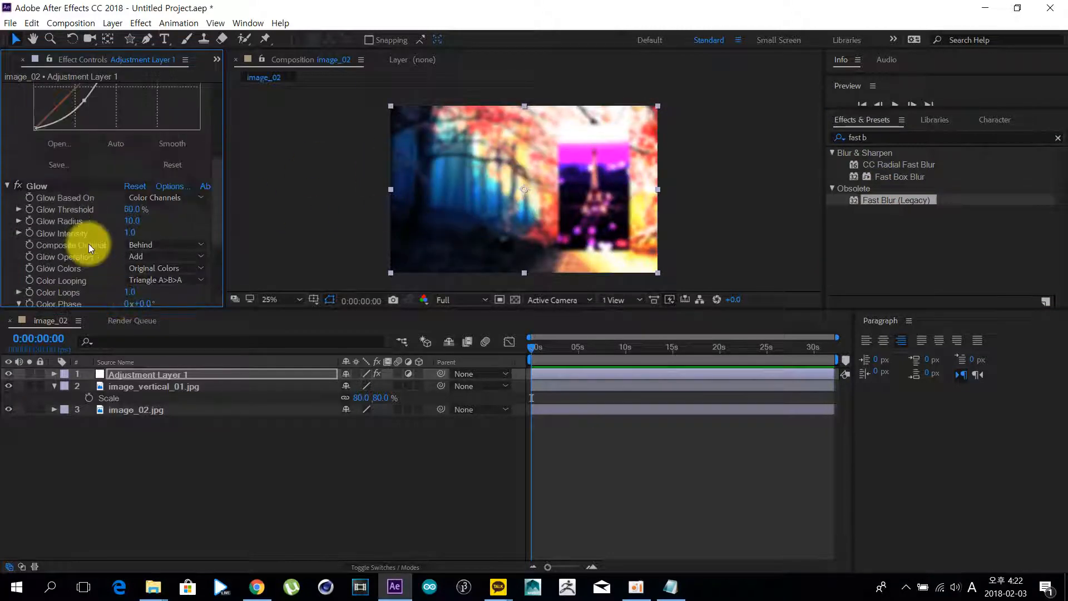
Switch off the adjustment layer property of Adjustment Layer 1 and change its solid color to red.
click(133, 375)
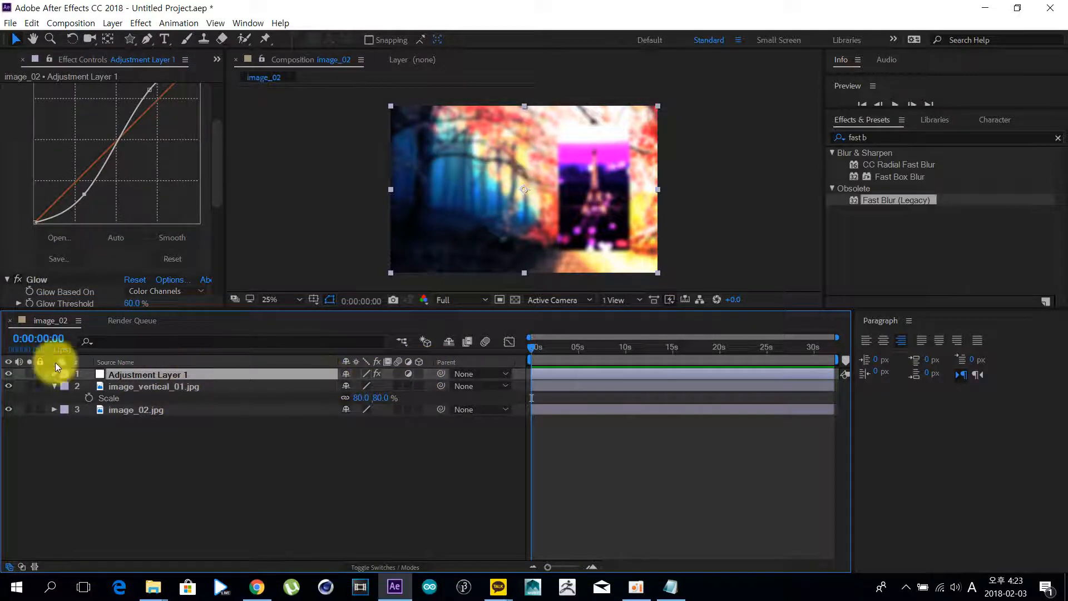
click(409, 375)
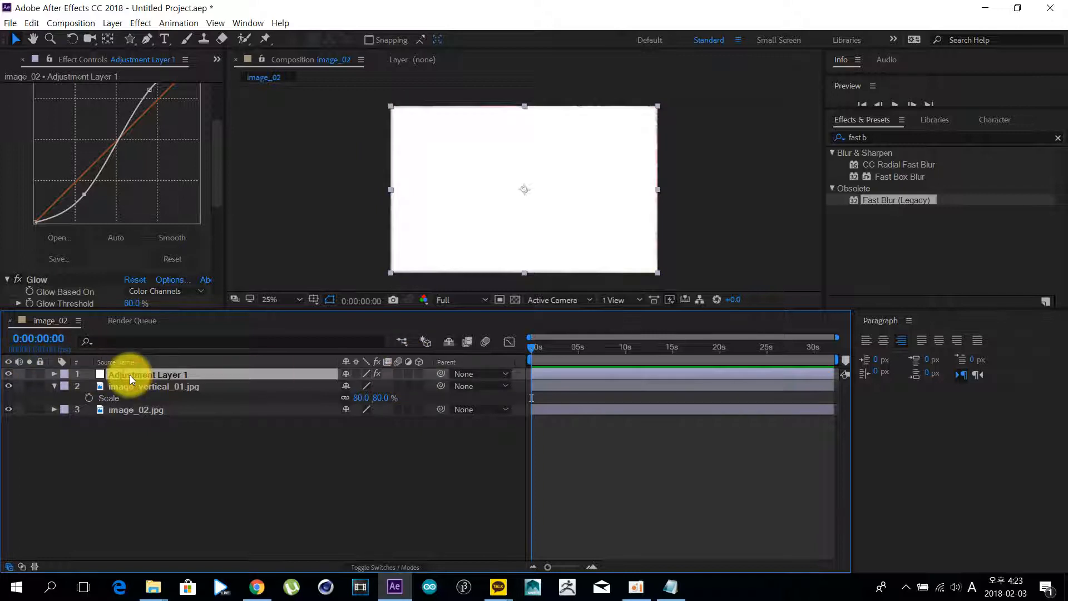
key(ctrl+shift+y)
click(534, 360)
click(247, 350)
click(408, 309)
click(588, 433)
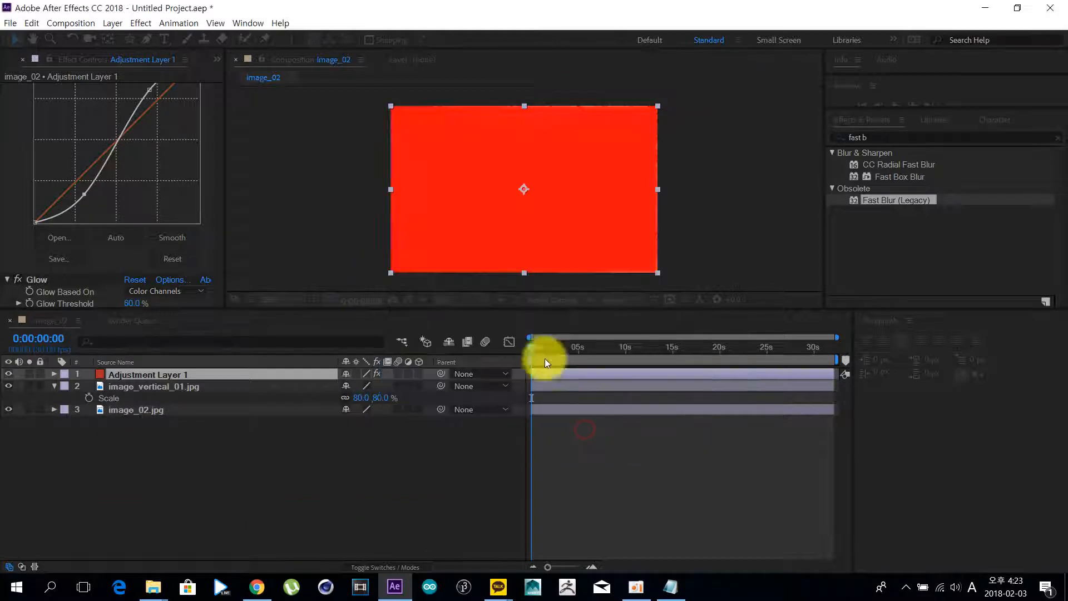
Re-enable the adjustment layer property of Adjustment Layer 1, then delete the layer.
click(409, 374)
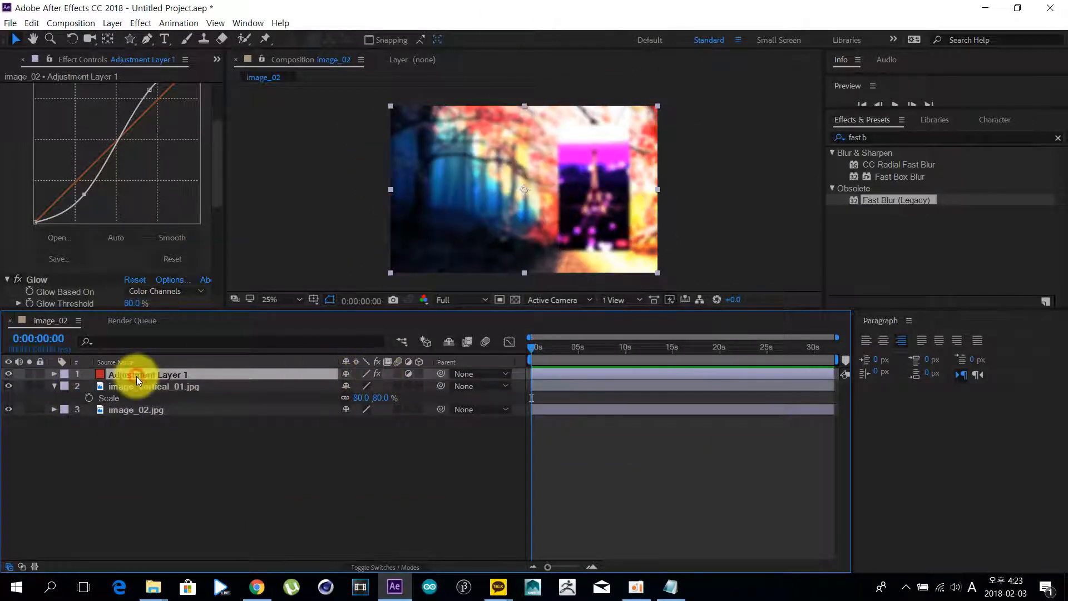
key(Delete)
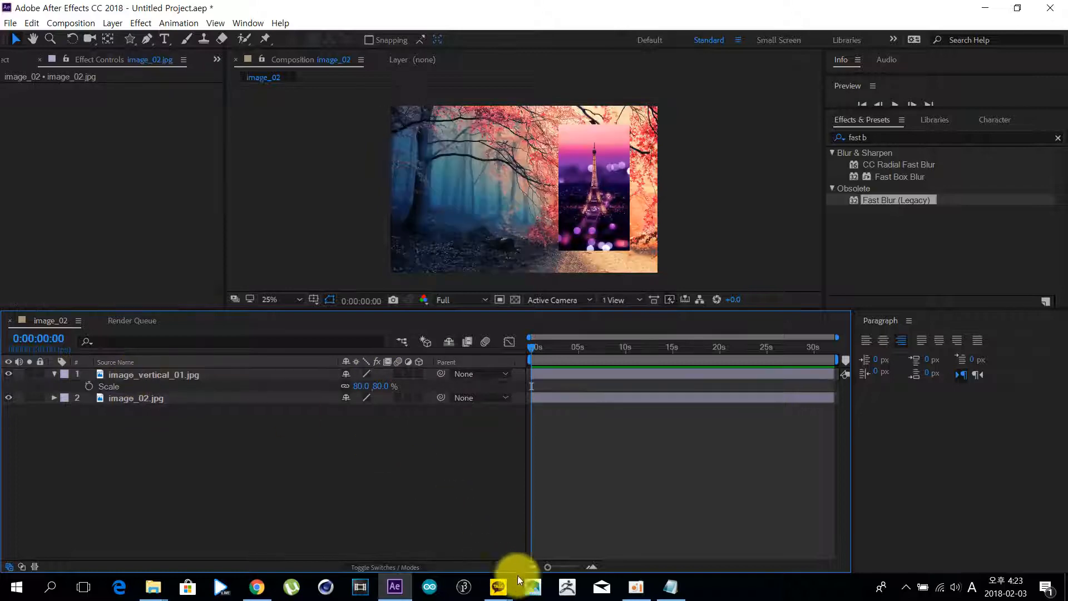
Switch to the Notepad effect list, highlight the "fractal noise" entry and return to After Effects.
click(671, 586)
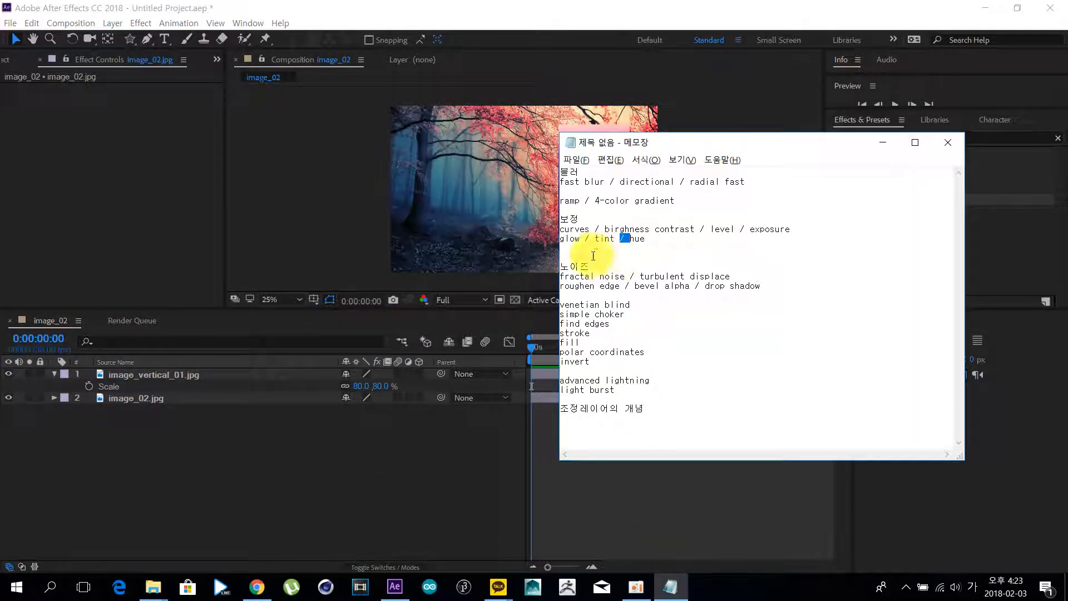
drag(565, 277, 628, 279)
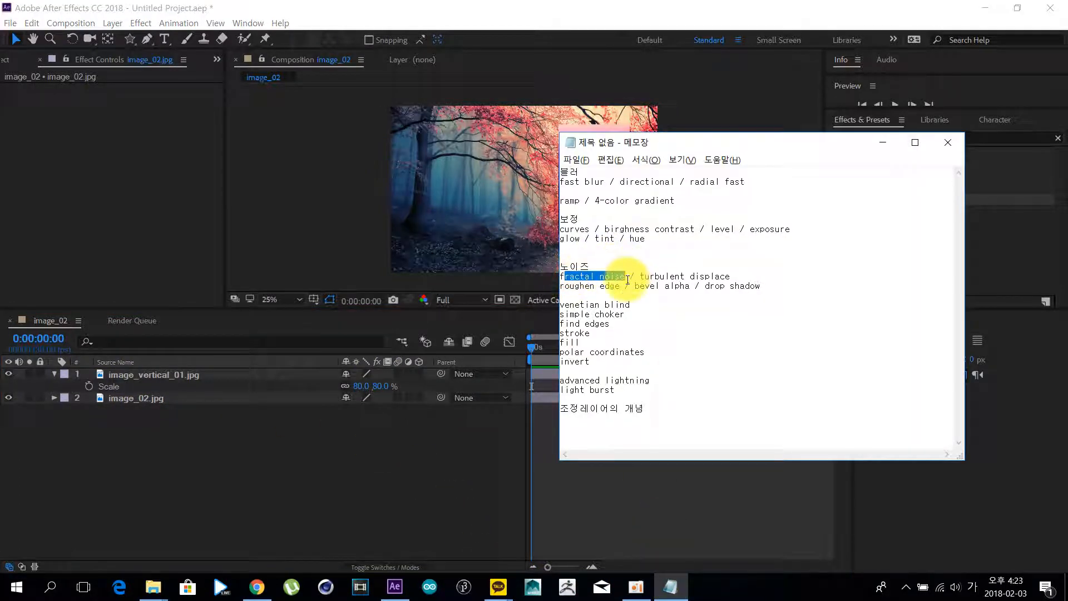
click(352, 445)
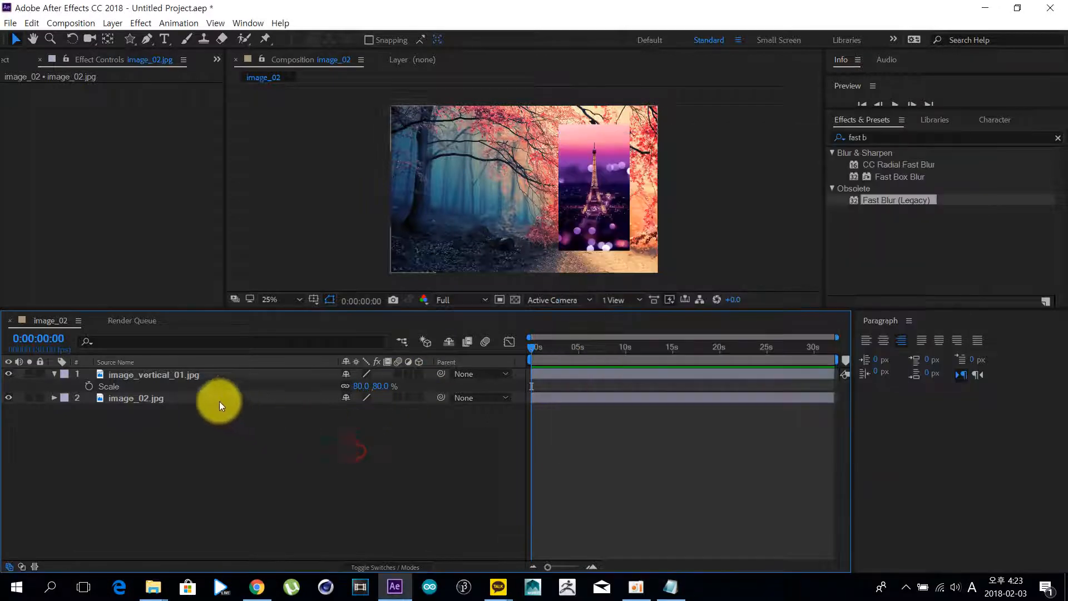
Solo the image_02.jpg layer so that image_vertical_01.jpg is hidden in the composition.
click(199, 366)
click(198, 368)
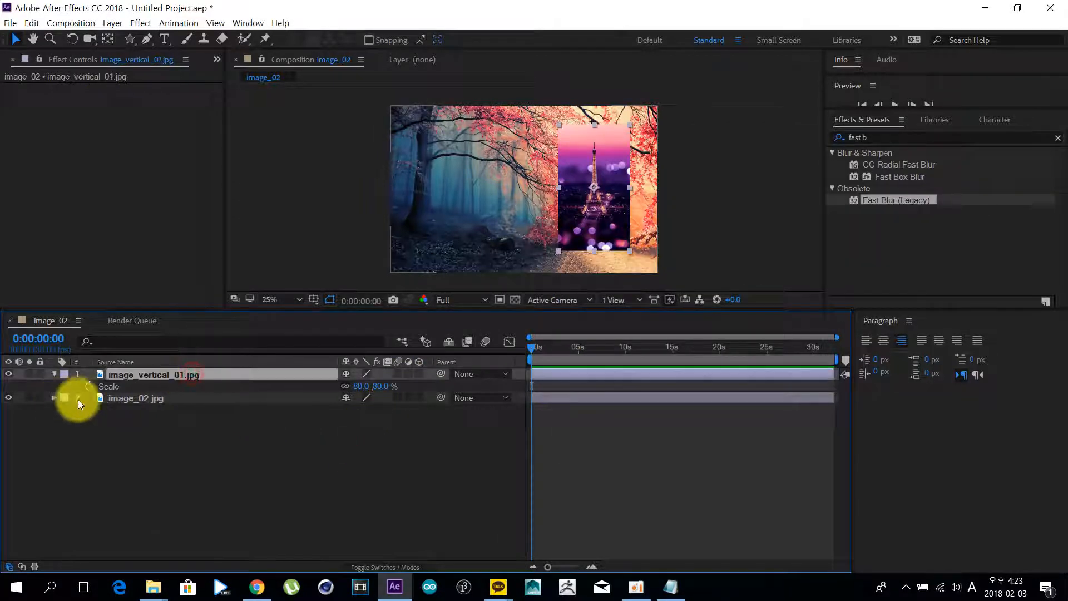
click(39, 398)
click(28, 397)
click(107, 439)
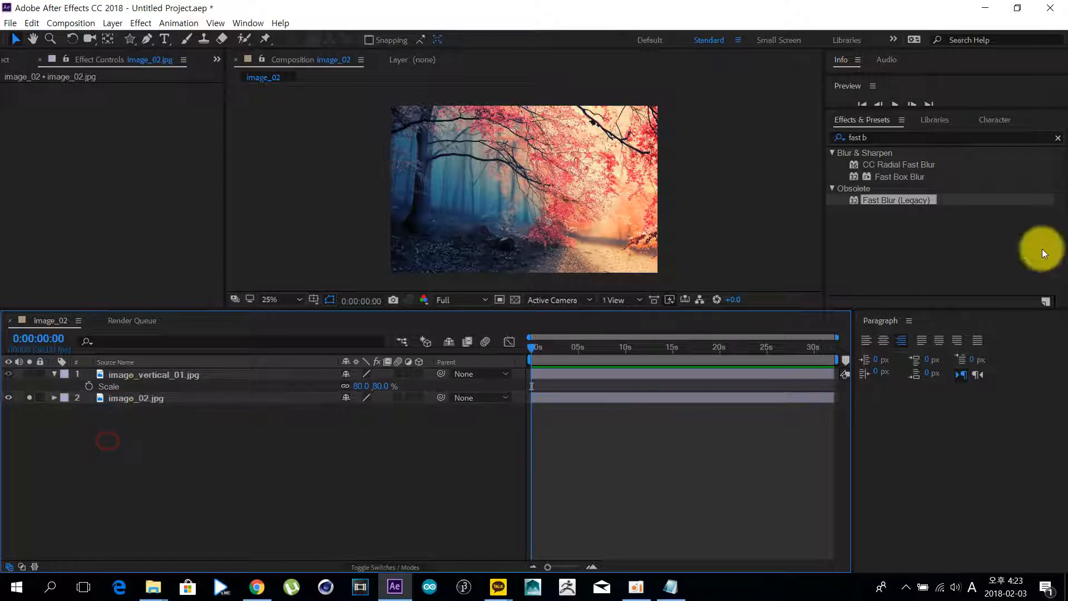
Search the effects for "fracta" and apply the Fractal Noise effect to image_02.jpg.
click(929, 137)
text(fracta)
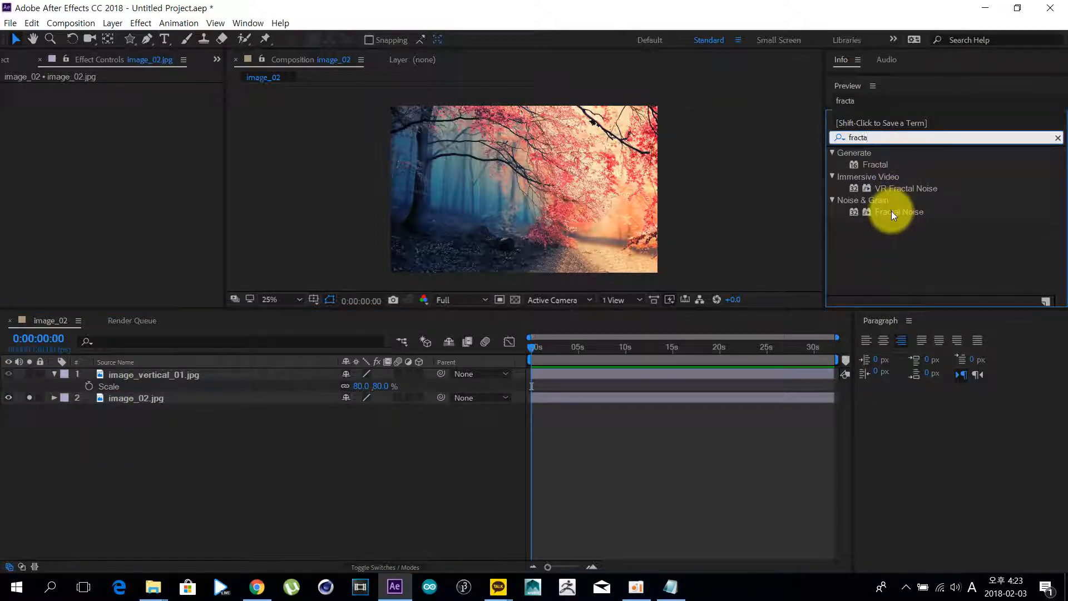
click(892, 211)
drag(896, 209, 316, 398)
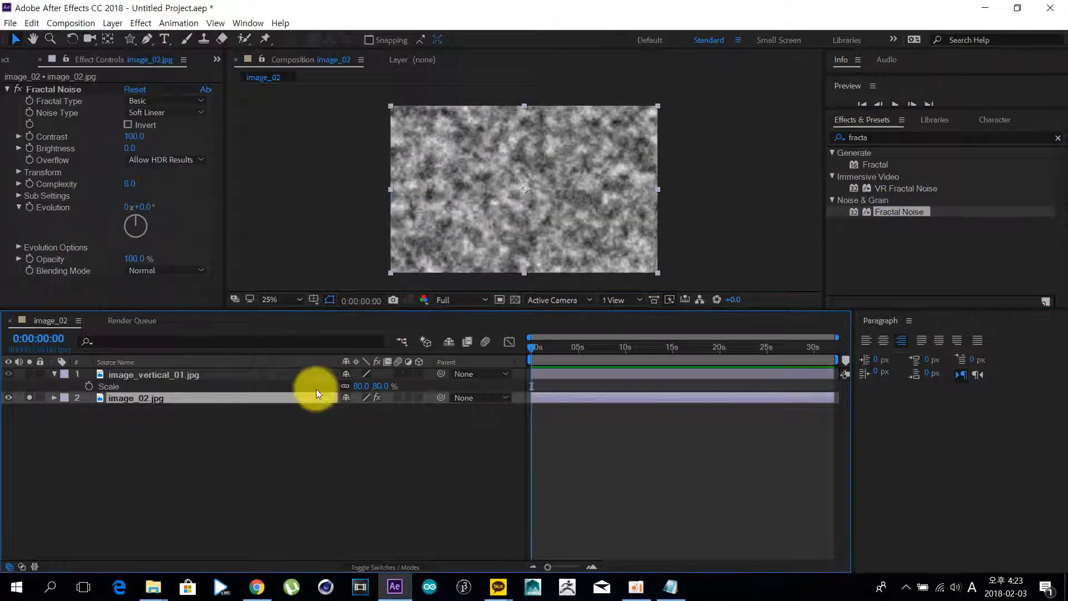
scroll(472, 183, up, 2)
scroll(459, 169, down, 1)
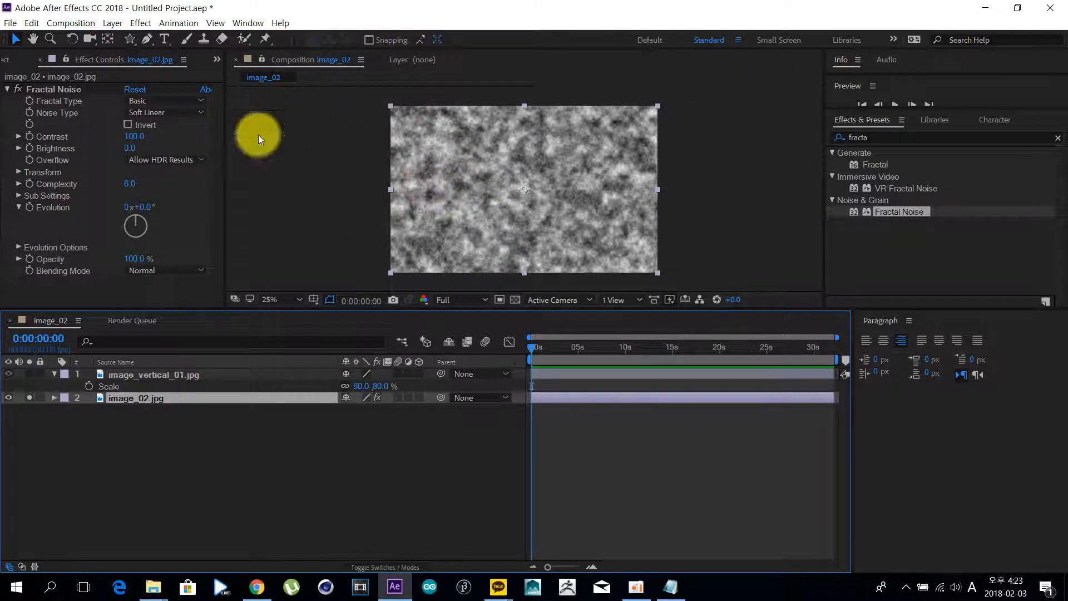
Try the Turbulent Smooth, Turbulent Basic and Dynamic Progressive fractal types, then restore Fractal Type to Basic.
click(139, 104)
click(154, 129)
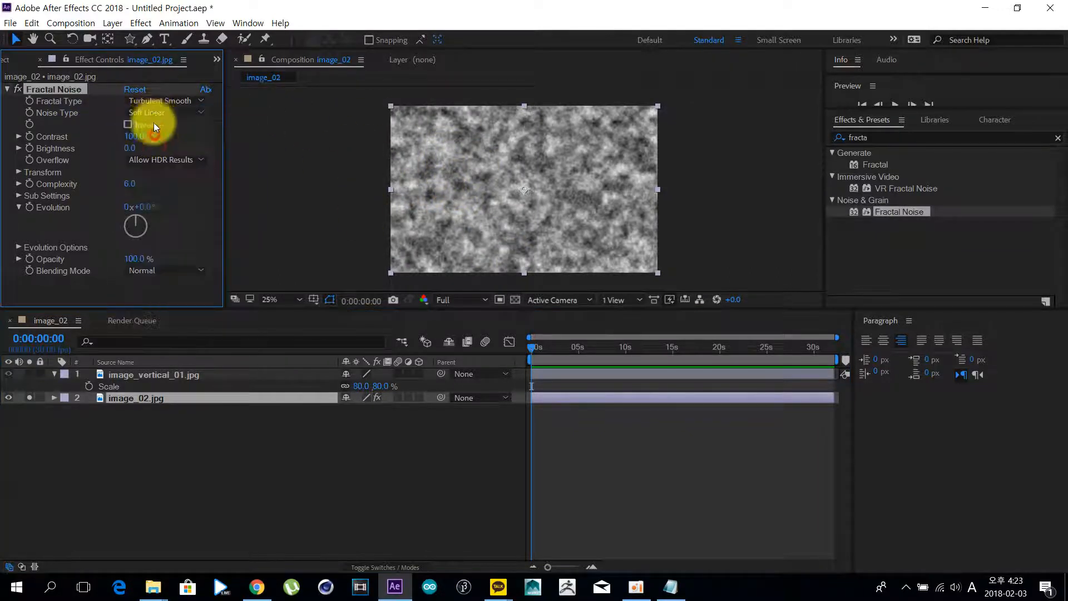
click(158, 99)
click(167, 145)
click(168, 103)
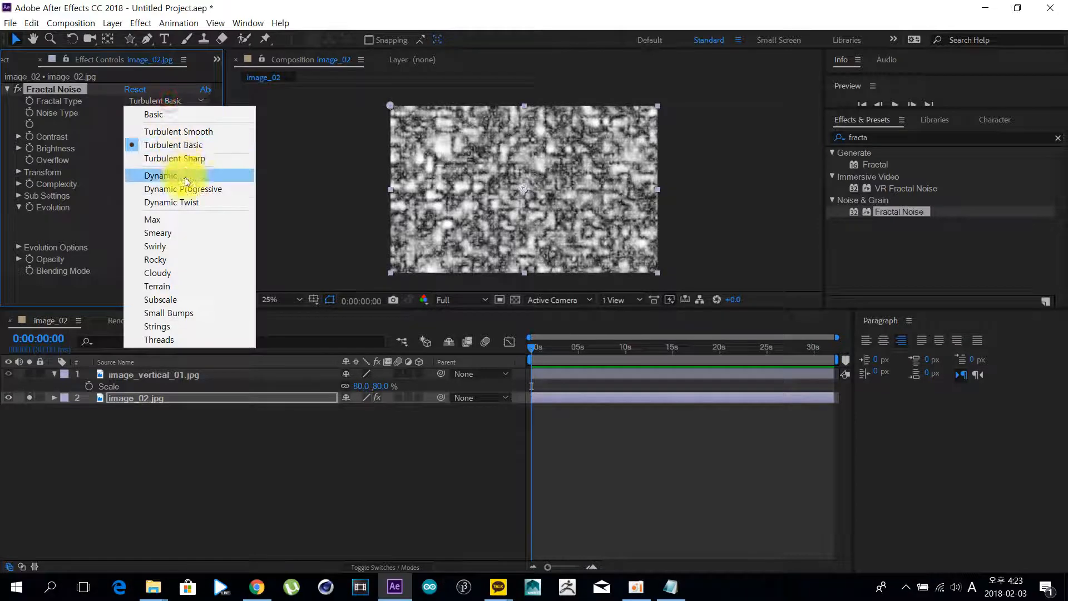
click(178, 188)
click(155, 99)
click(175, 114)
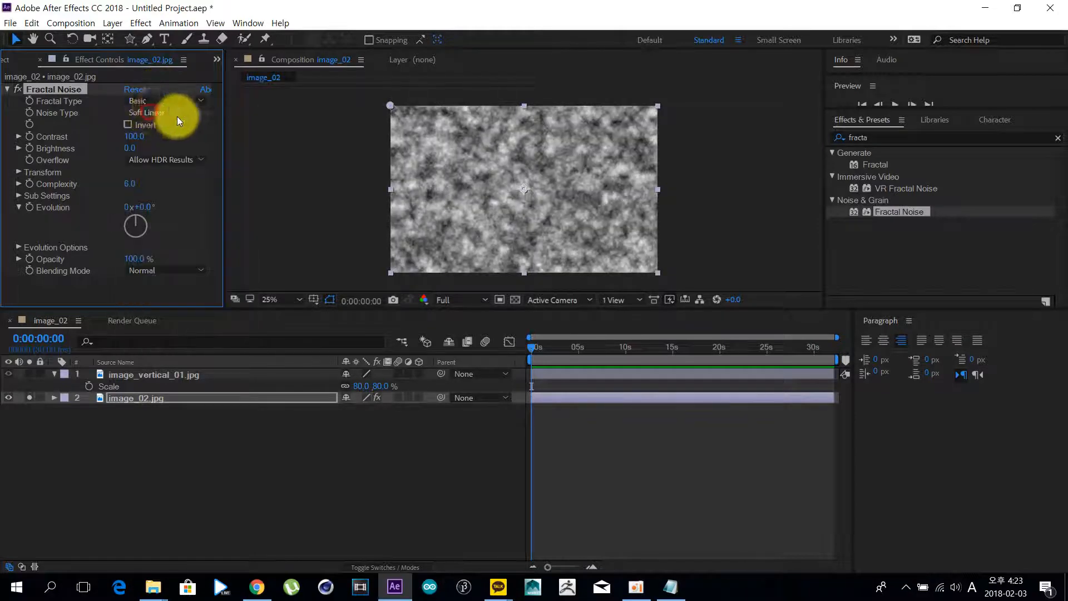
Try the Linear and Block noise types, then restore Noise Type to Soft Linear.
click(154, 113)
click(156, 139)
click(161, 115)
click(162, 126)
click(158, 114)
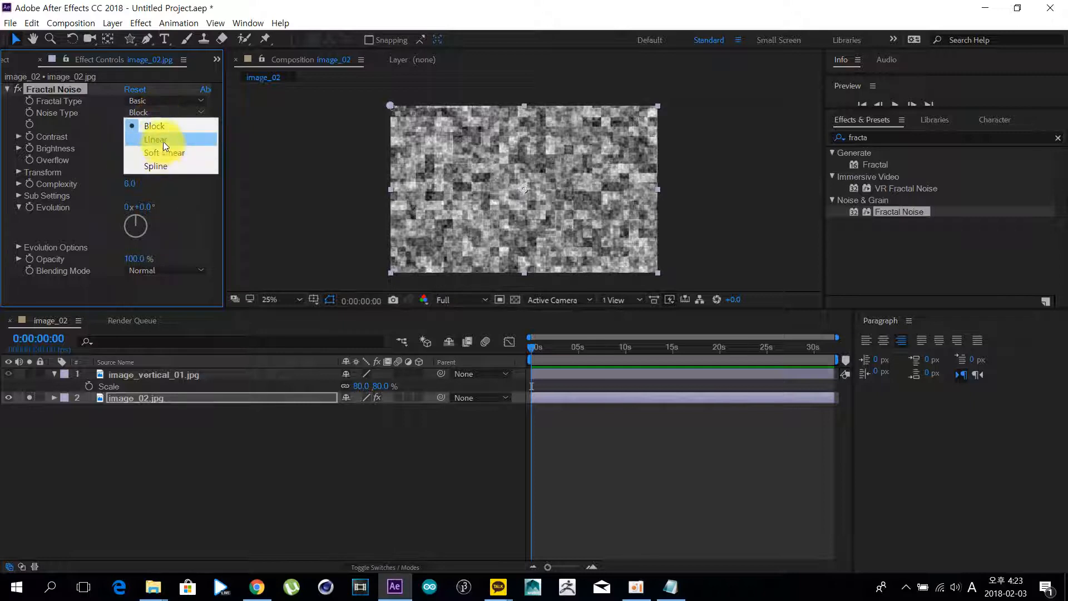
click(161, 140)
click(156, 114)
click(166, 153)
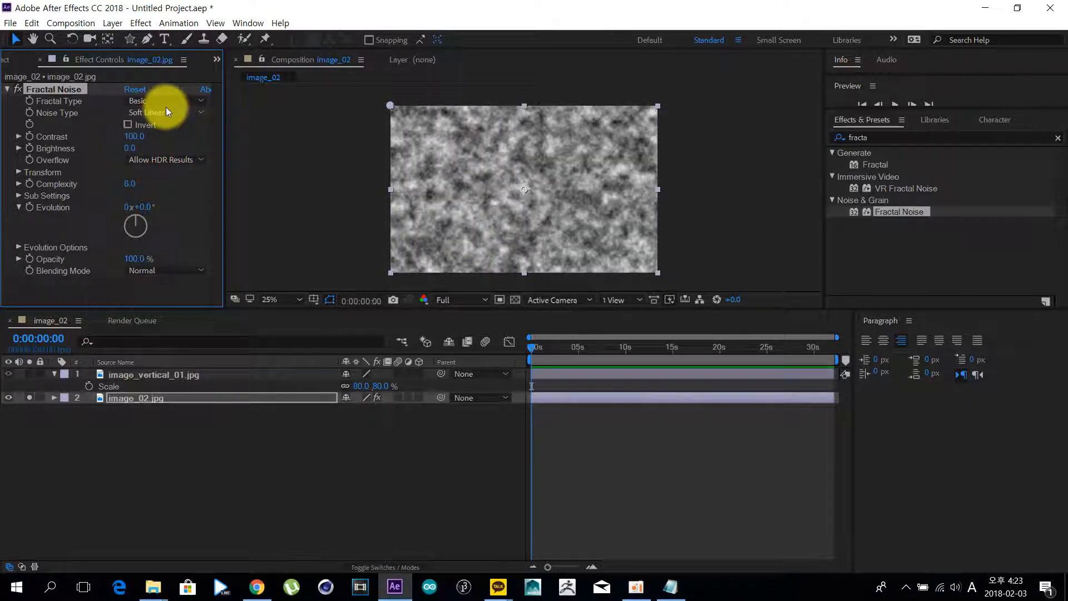
Try the Spline noise type, then set Noise Type to Block and inspect the pattern up close.
click(166, 109)
click(168, 165)
click(181, 112)
click(177, 123)
scroll(508, 168, up, 2)
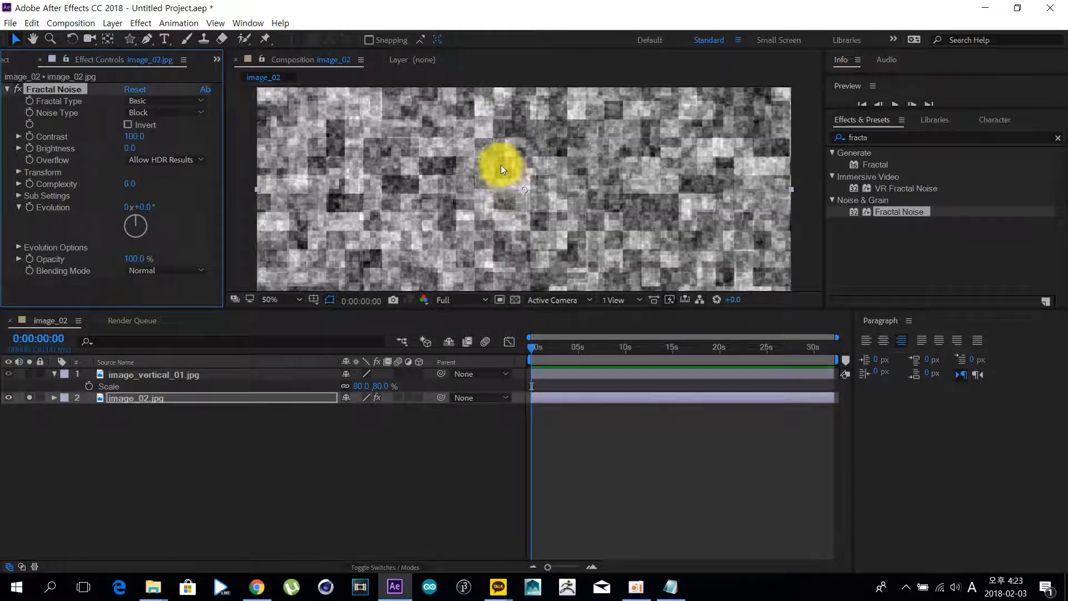
scroll(506, 169, up, 2)
scroll(456, 181, down, 4)
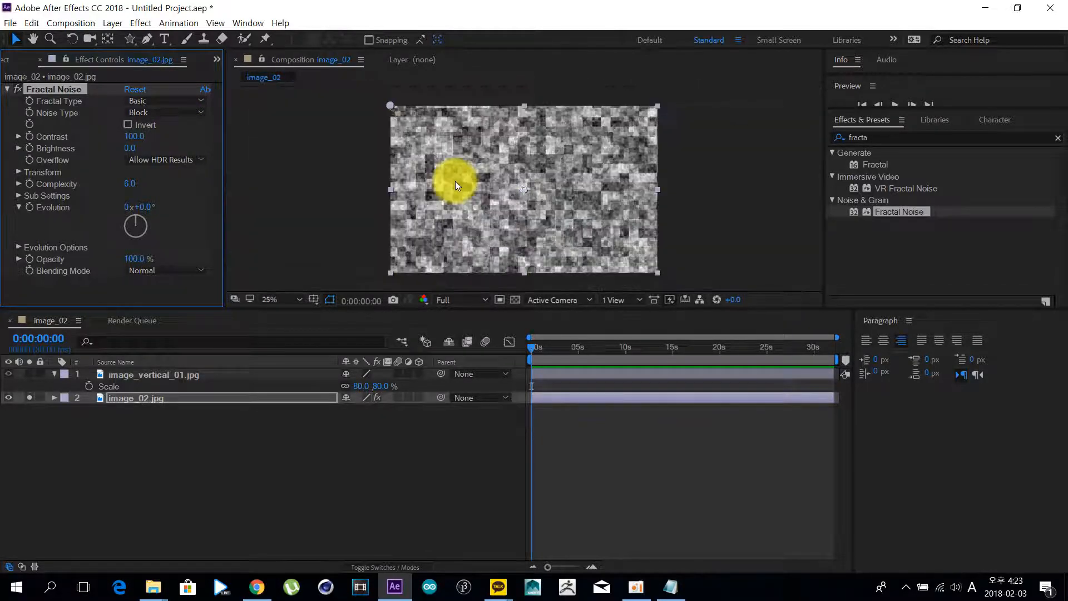
Try the Invert option and different Contrast and Brightness values on the fractal noise, reverting each change.
click(126, 125)
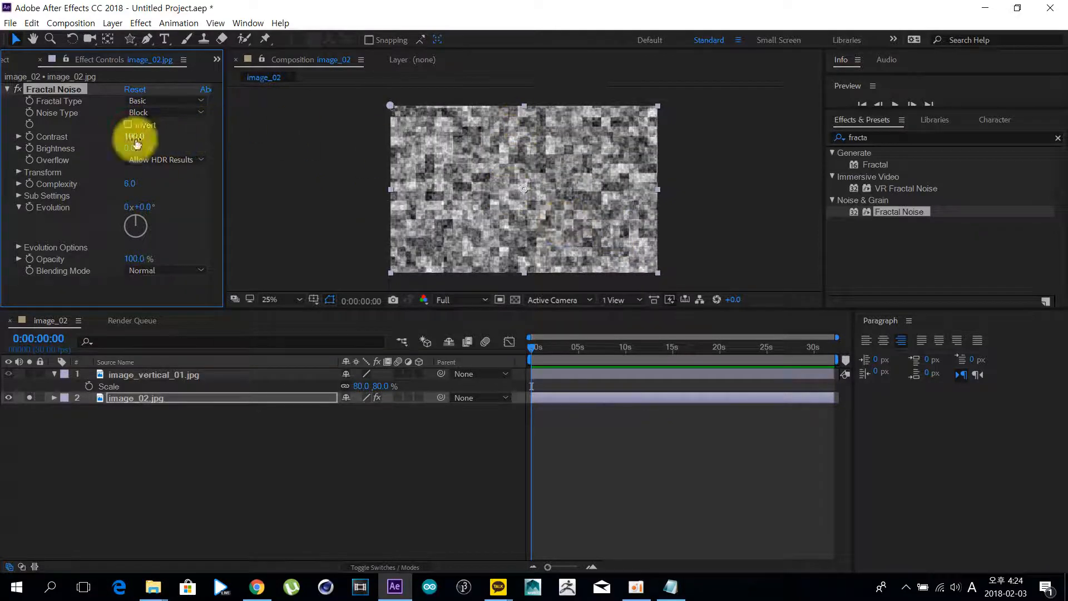
drag(131, 138, 279, 112)
key(ctrl+z)
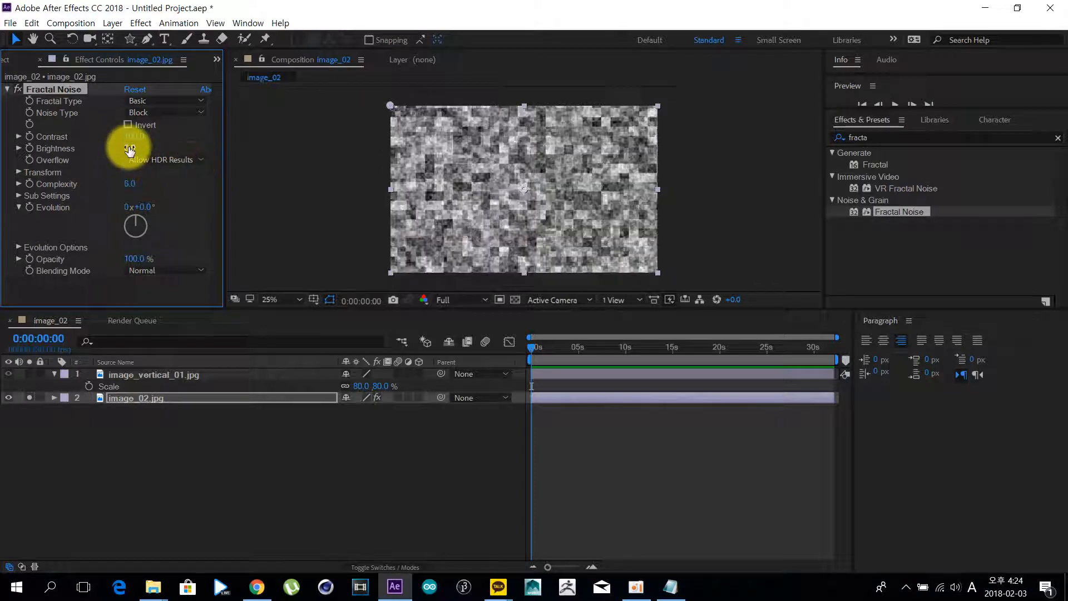
drag(143, 148, 163, 145)
key(ctrl+z)
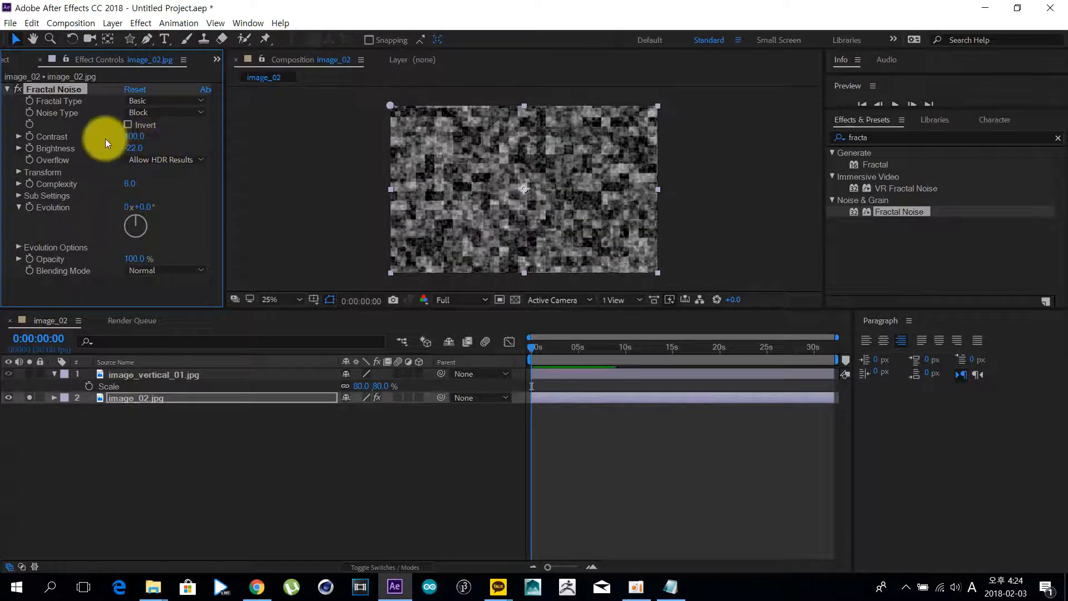
Set the fractal noise Scale to 380 and try a 38° Rotation, undoing the rotation.
click(19, 173)
drag(142, 206, 180, 185)
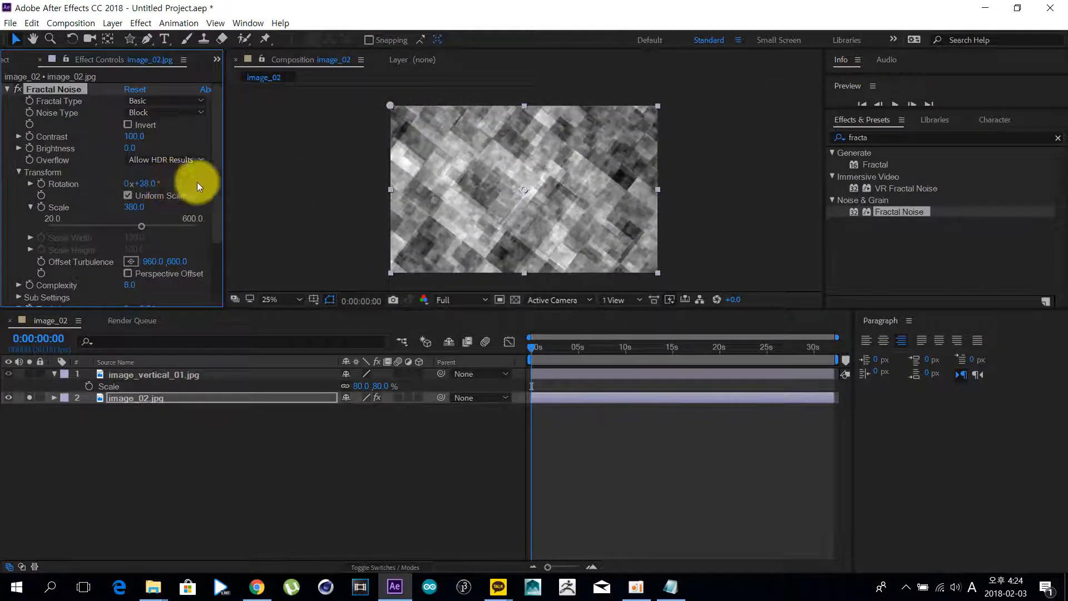
key(ctrl+z)
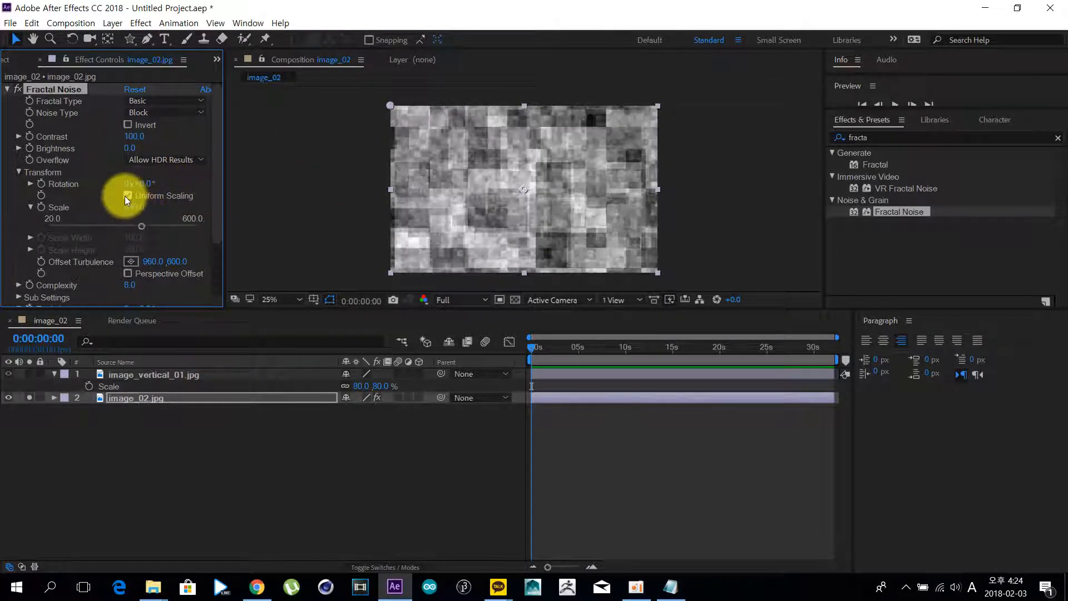
Turn off Uniform Scaling and try a Scale Width of 573, undoing the width change.
click(127, 196)
drag(134, 219, 451, 182)
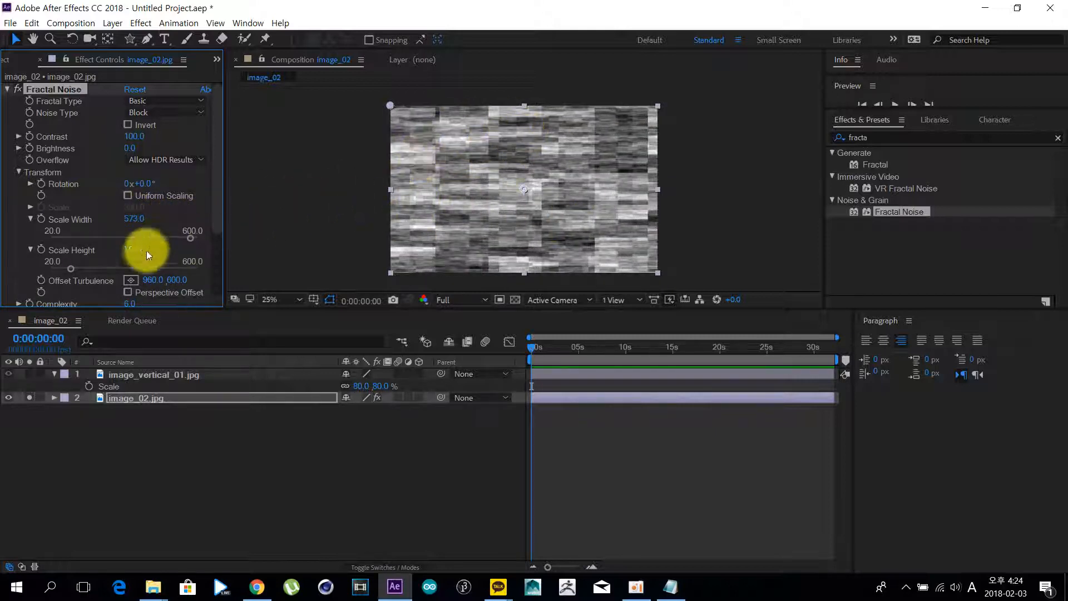
key(ctrl+z)
Try shifting the noise horizontally with Offset Turbulence, then undo the shift.
scroll(108, 230, down, 2)
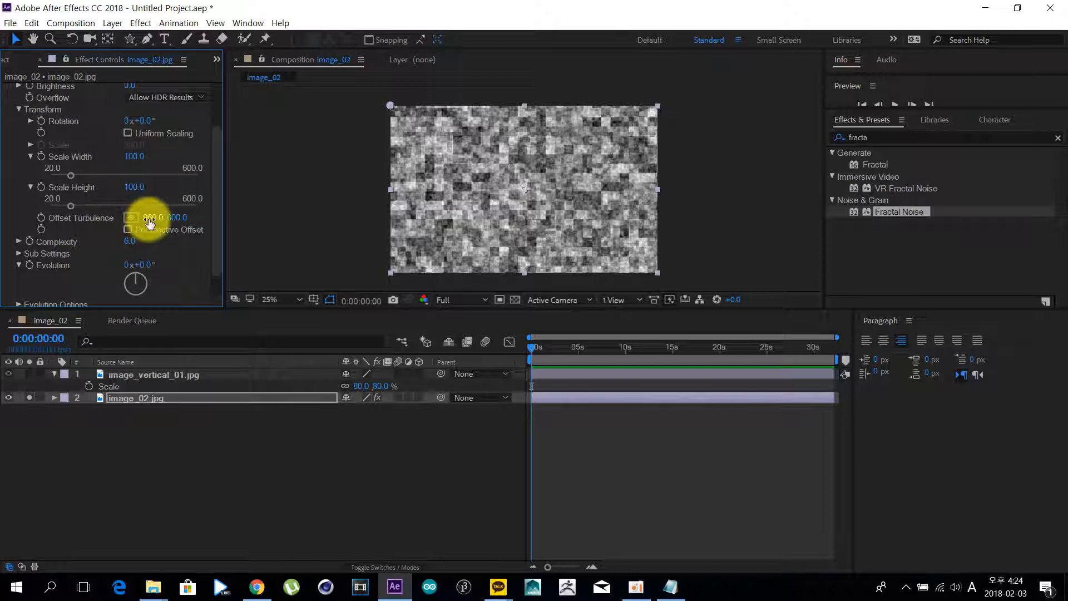
drag(153, 218, 720, 165)
key(ctrl+z)
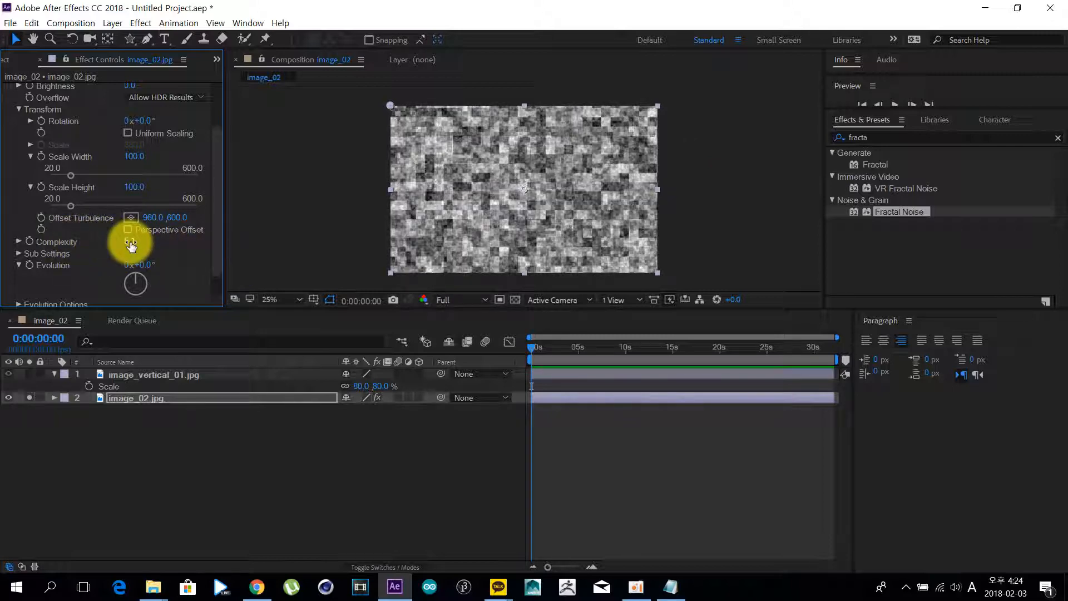
Set the Fractal Noise Complexity to 1.
click(131, 243)
text(1)
key(Return)
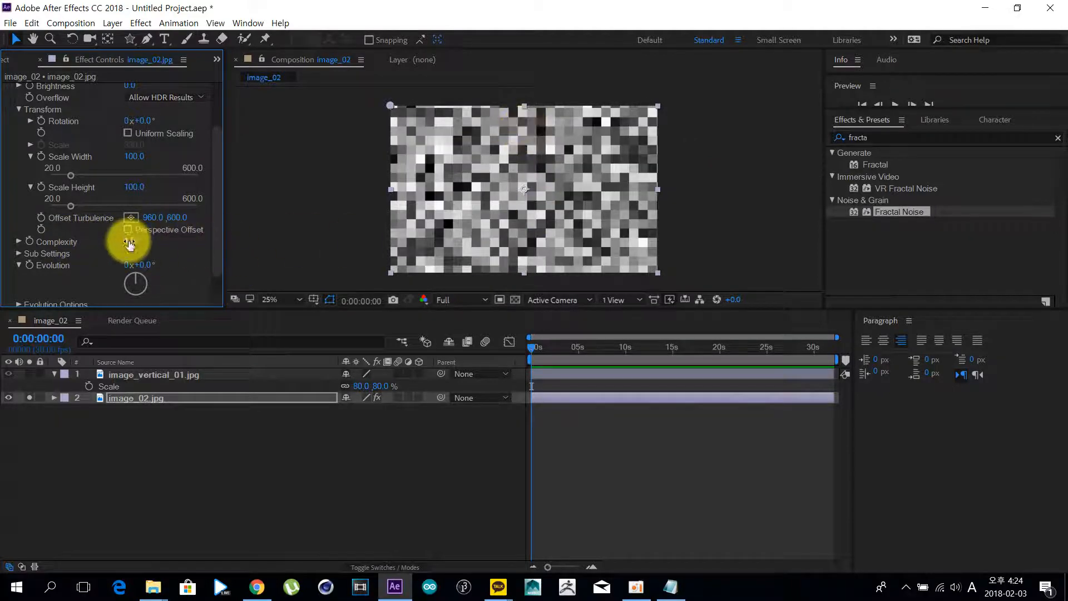
Raise the Fractal Noise Complexity to 20 and inspect the detail in the block pattern.
drag(128, 241, 210, 238)
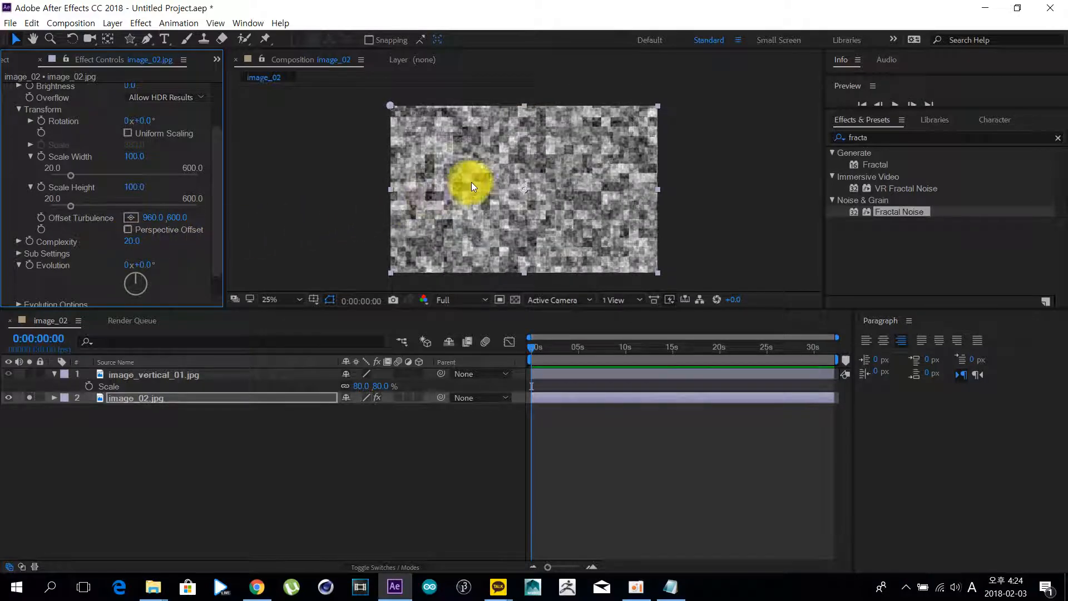
key(period)
key(period)
key(period)
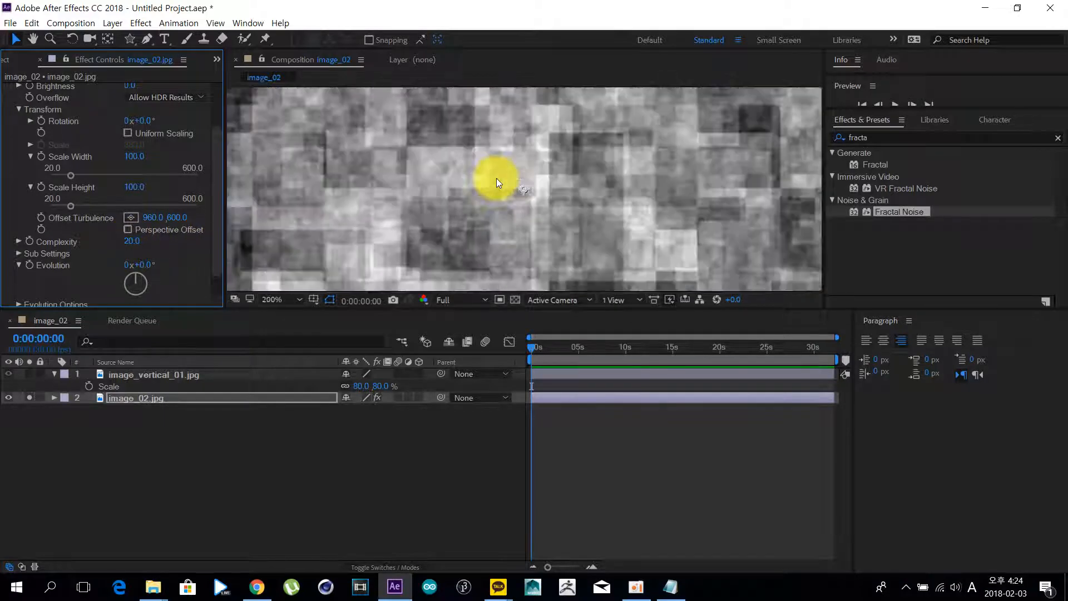
click(131, 243)
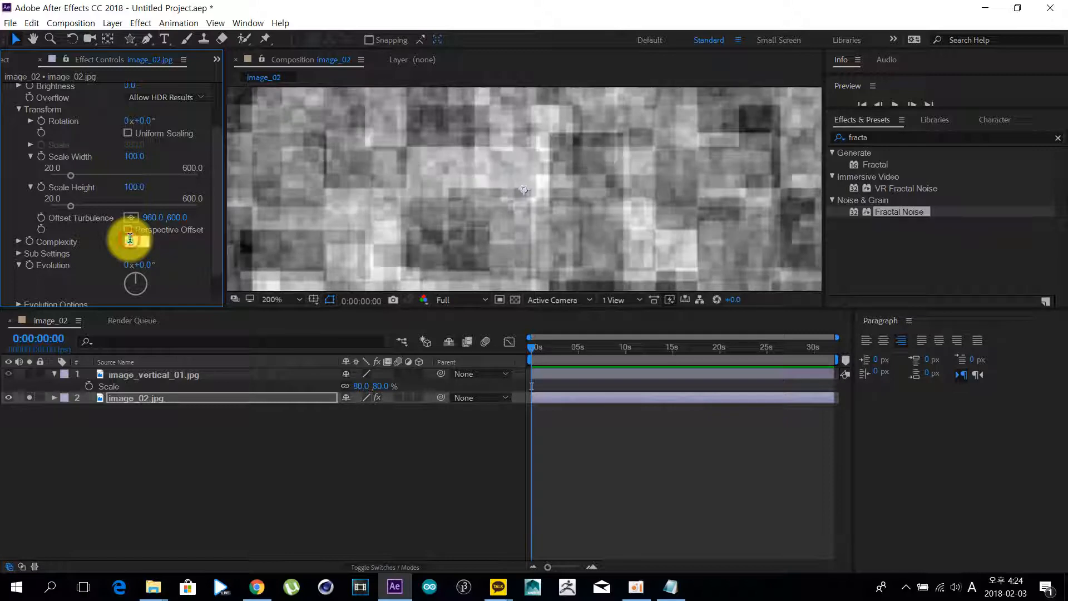
text(20)
key(Return)
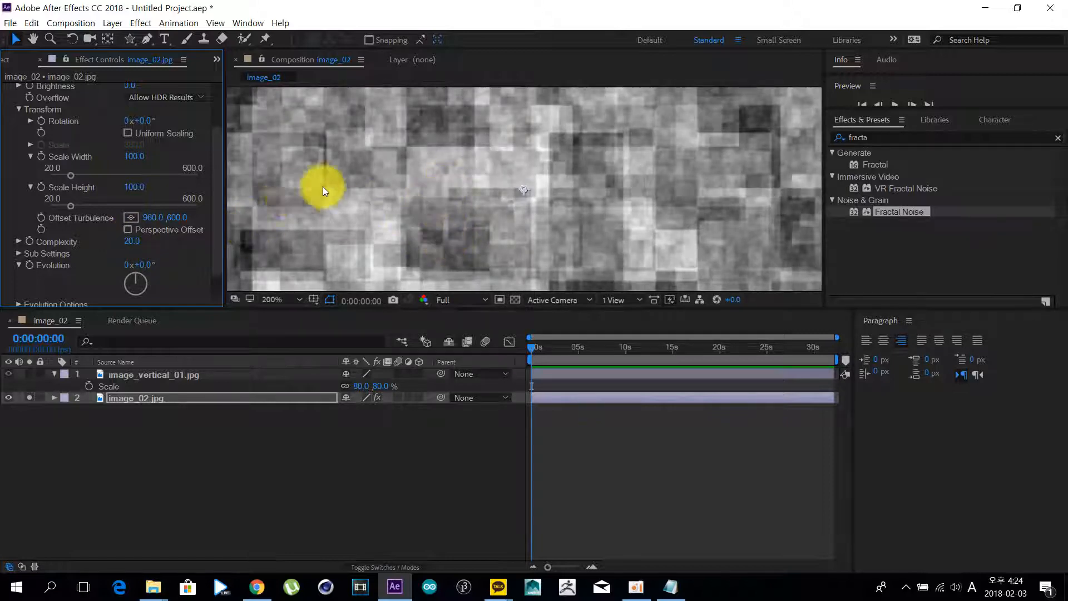
key(comma)
key(comma)
key(comma)
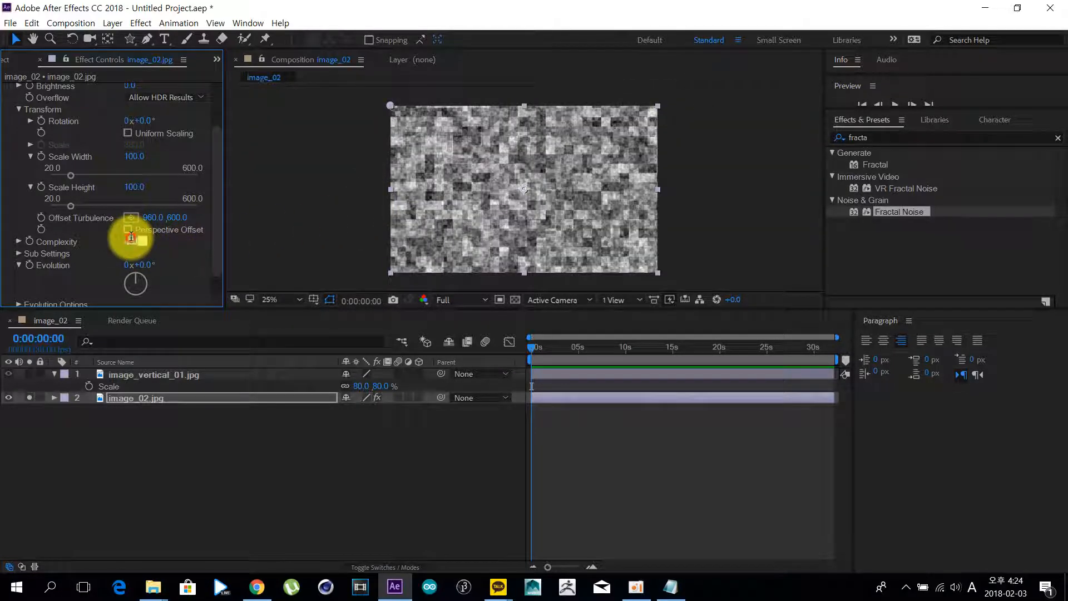
Try a Fractal Noise Complexity of 2 with a turned Evolution angle, and set the Complexity to 6.
text(2)
key(Return)
scroll(176, 261, down, 1)
mouse_move(144, 239)
mouse_down()
mouse_move(608, 214)
mouse_move(129, 253)
mouse_up()
click(127, 214)
text(6)
key(Return)
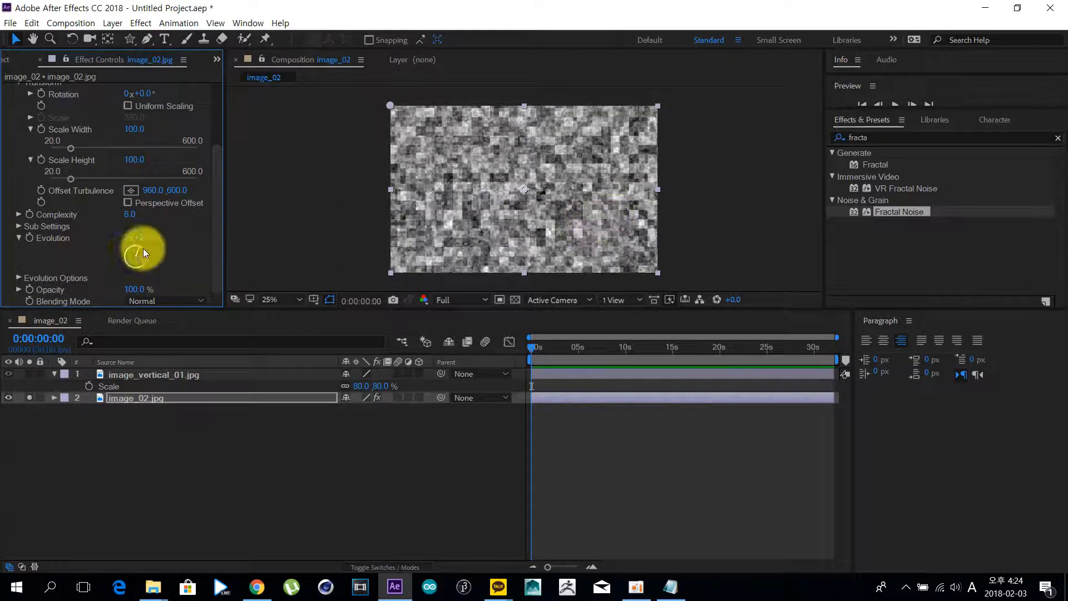
Remove the Fractal Noise effect from image_02.jpg and add a new adjustment layer above the images.
scroll(55, 222, up, 2)
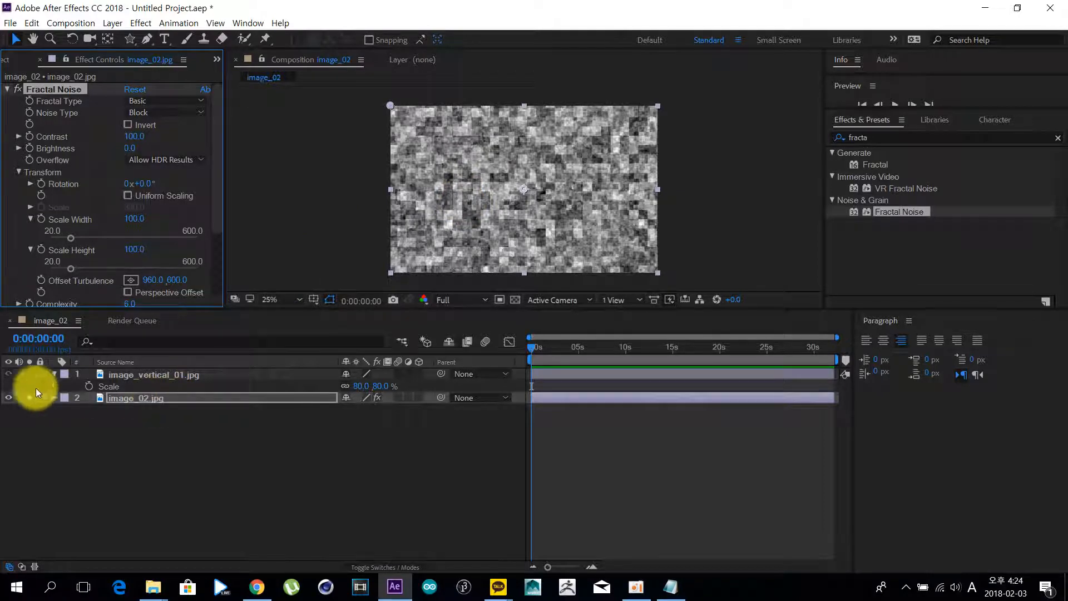
key(Delete)
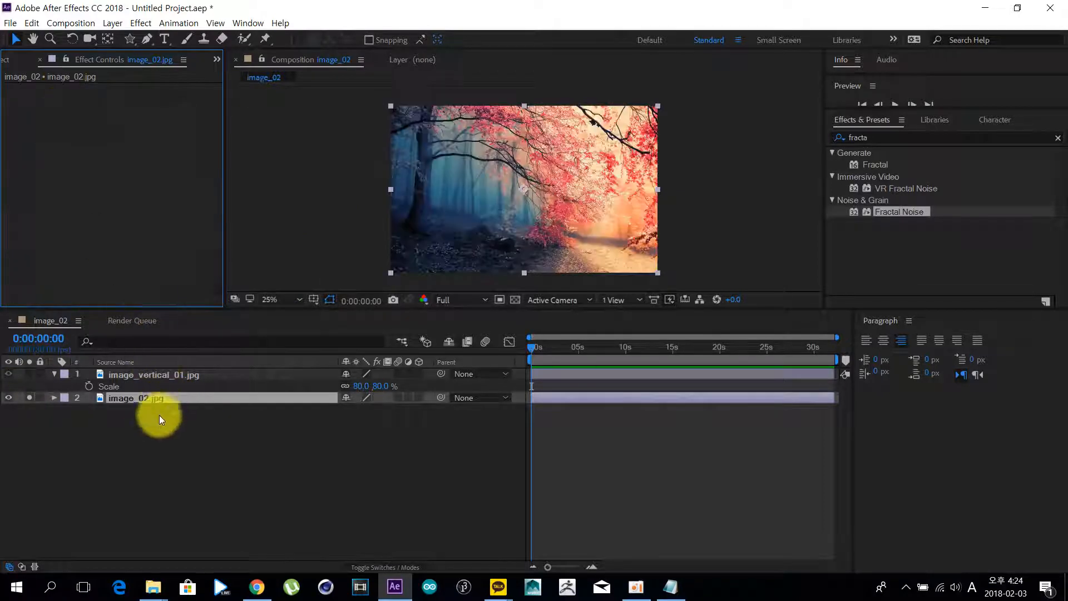
click(122, 421)
key(ctrl+alt+y)
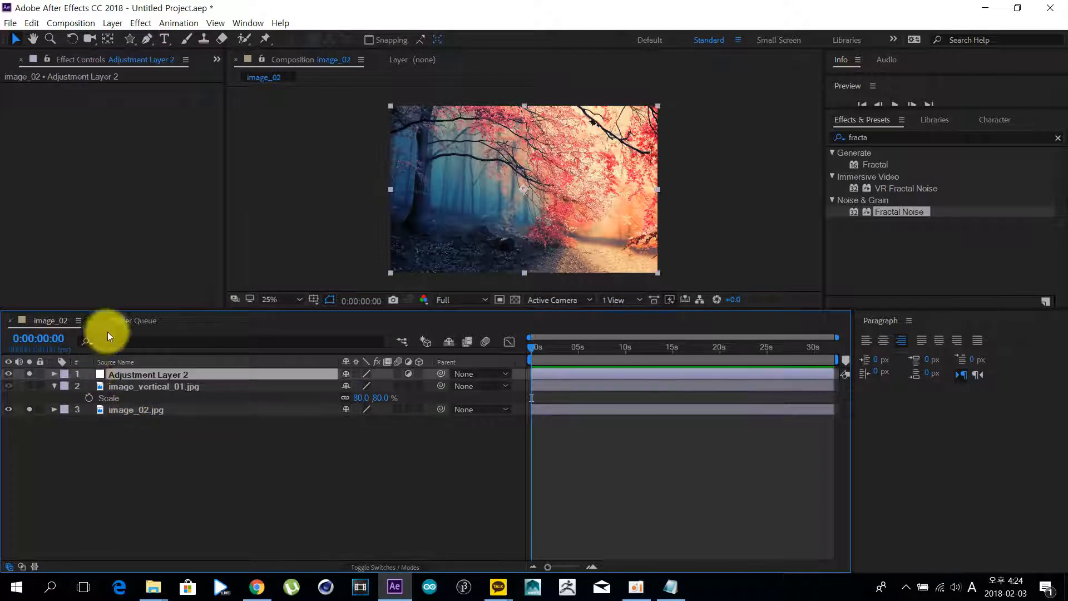
Apply Fractal Noise to the adjustment layer and set the layer's blending mode to Overlay.
double_click(894, 212)
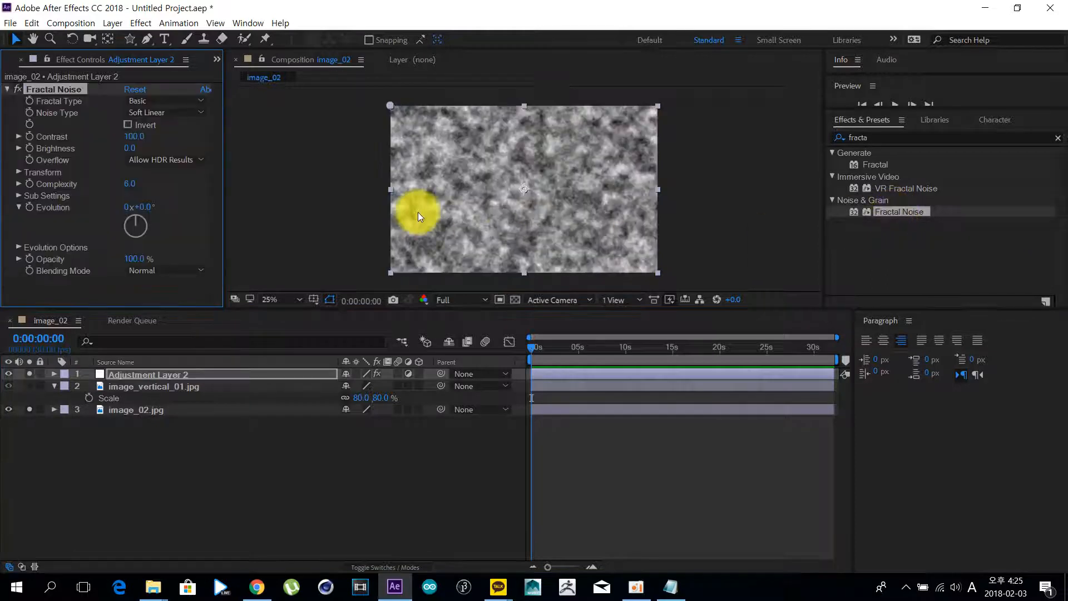
click(268, 375)
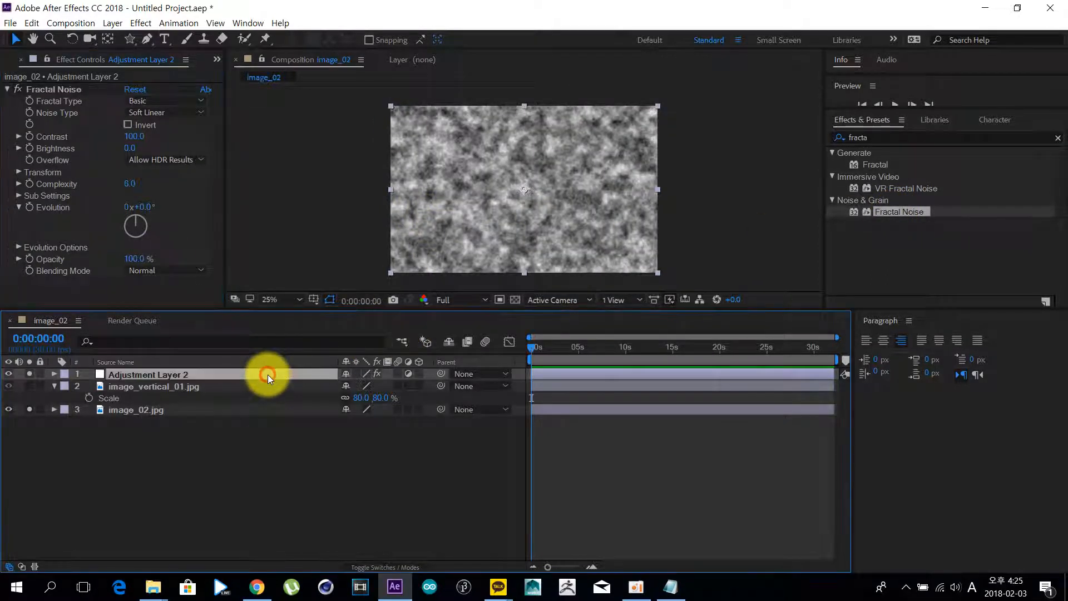
key(F4)
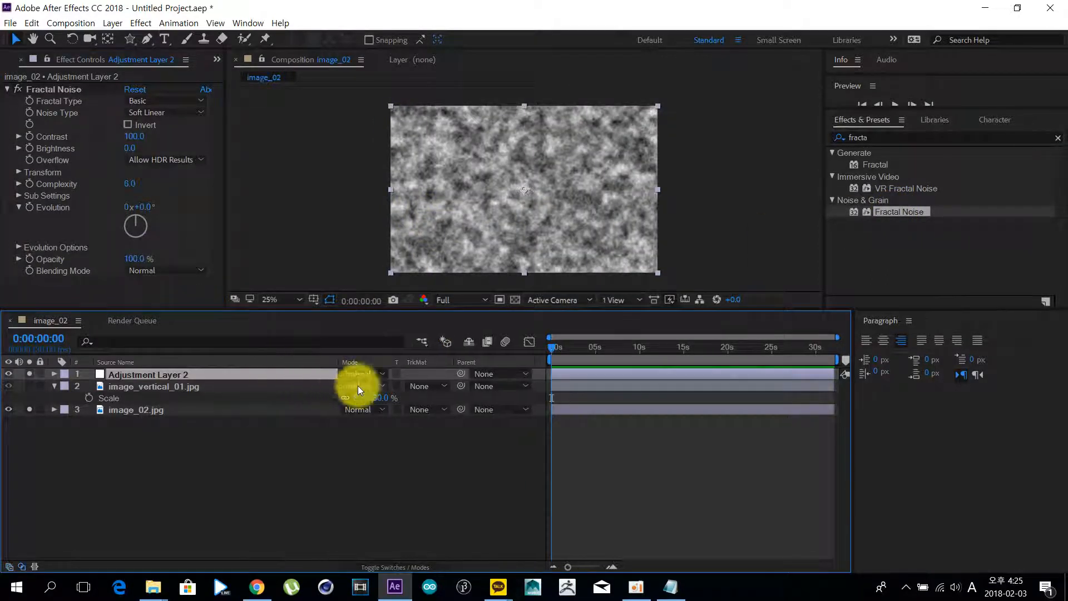
click(366, 378)
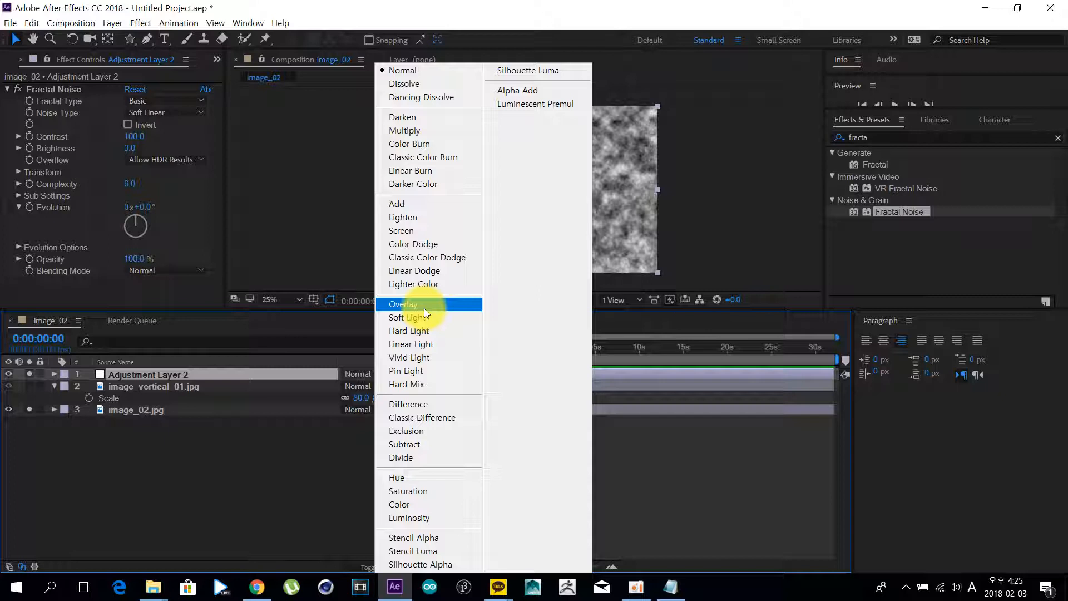
click(424, 308)
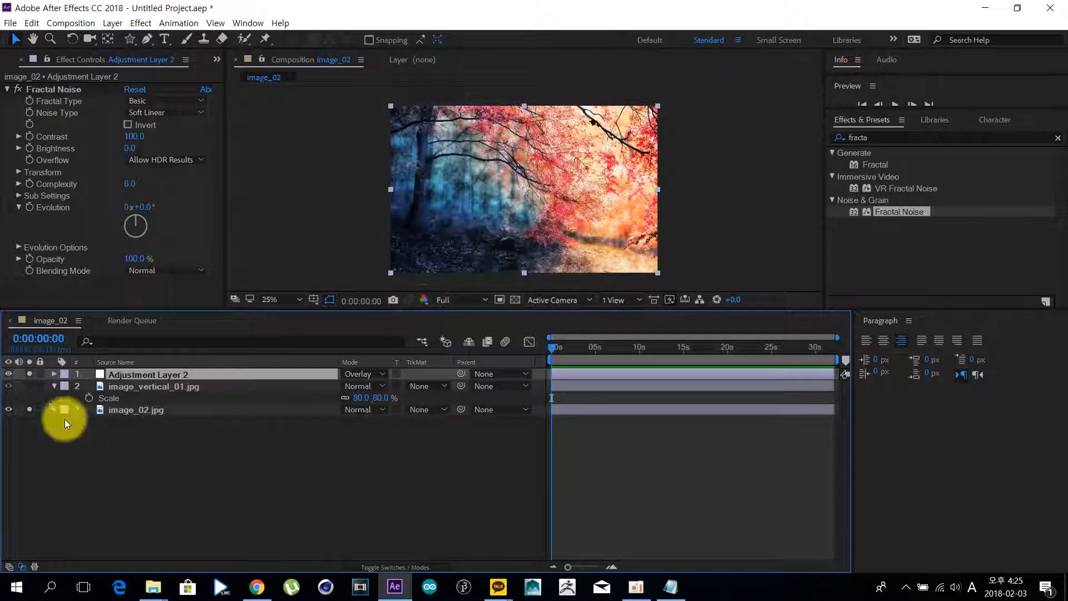
Toggle the adjustment layer's visibility to compare the image with and without the overlaid noise.
click(31, 375)
click(31, 375)
click(31, 375)
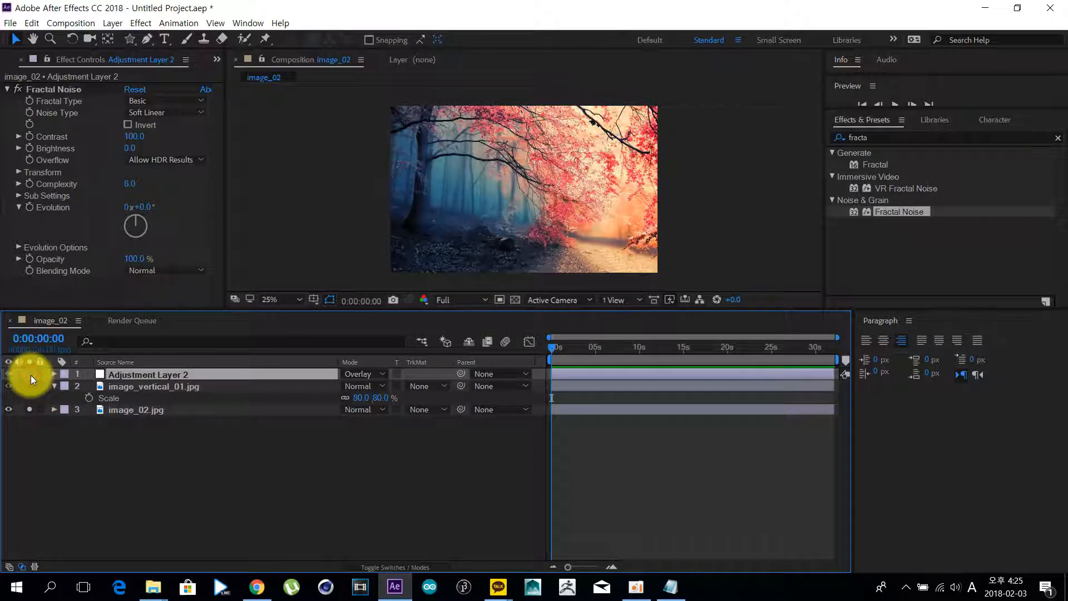
click(31, 375)
Set the adjustment layer's Opacity to 20% and compare the image with the layer hidden and shown.
text(t)
text(20)
click(360, 463)
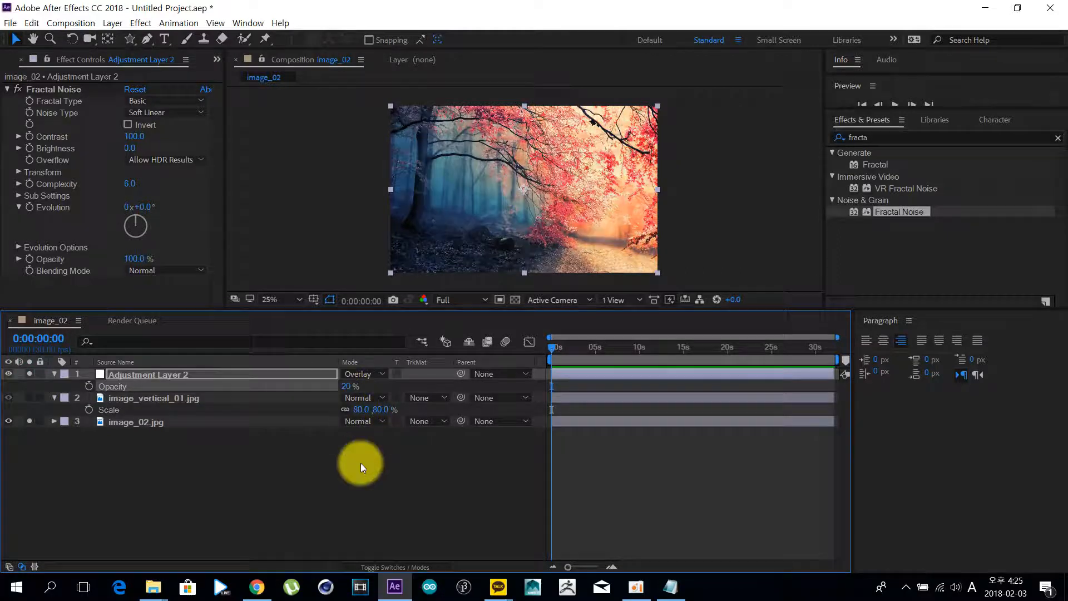
click(28, 376)
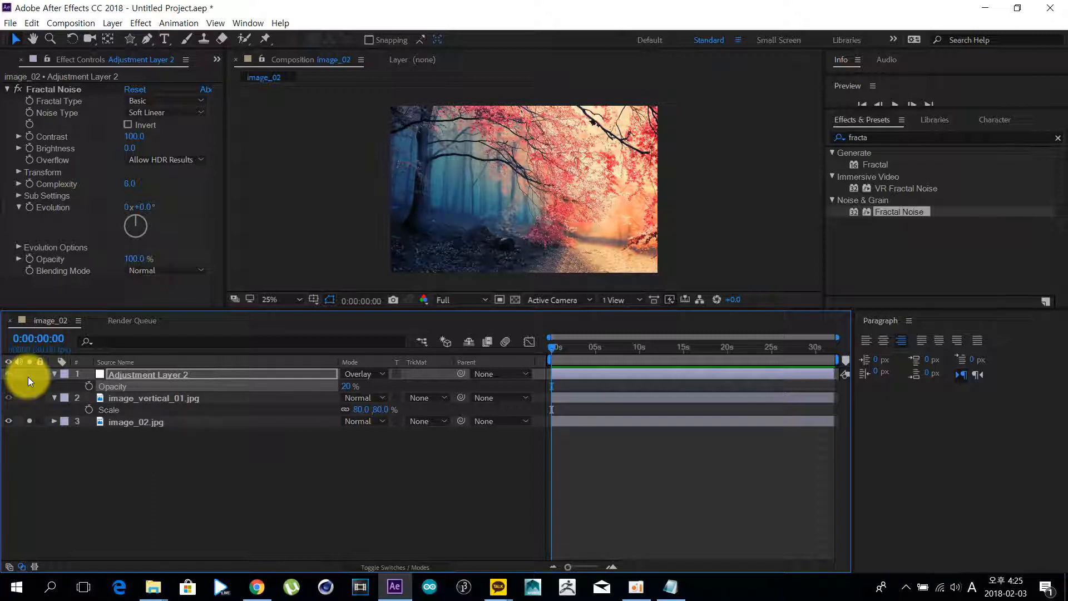
click(28, 377)
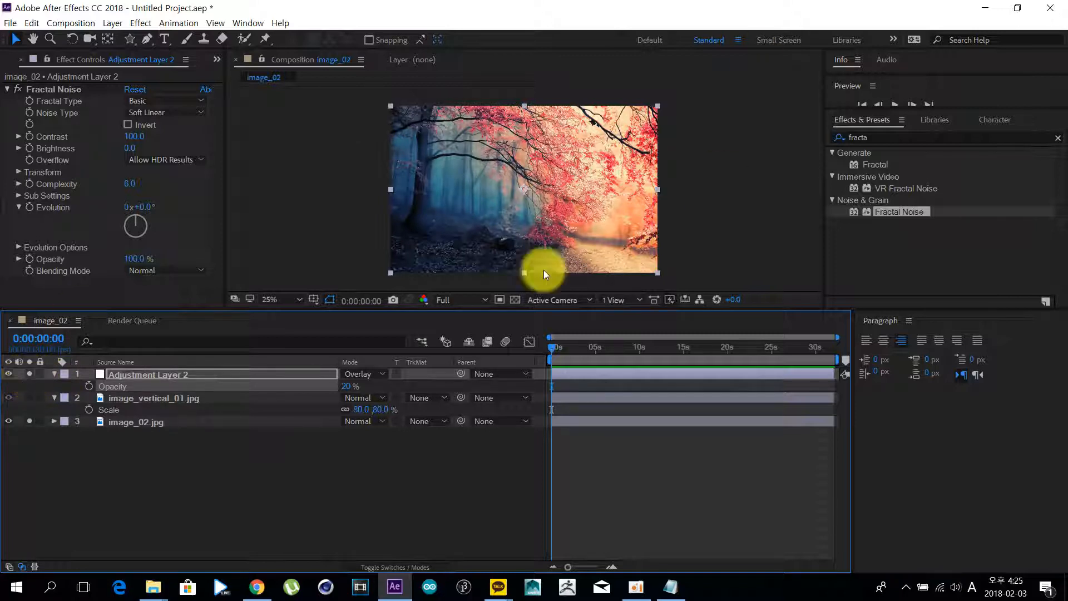
Delete the adjustment layer and both image layers from the image_02 composition.
click(119, 372)
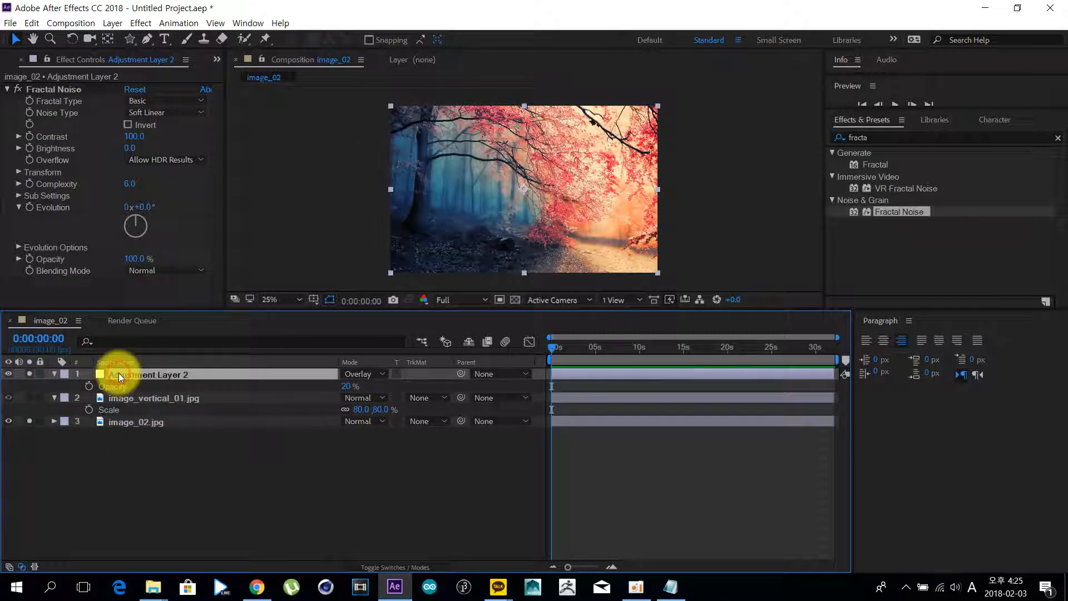
key(Delete)
click(131, 398)
key(Delete)
click(143, 376)
key(Delete)
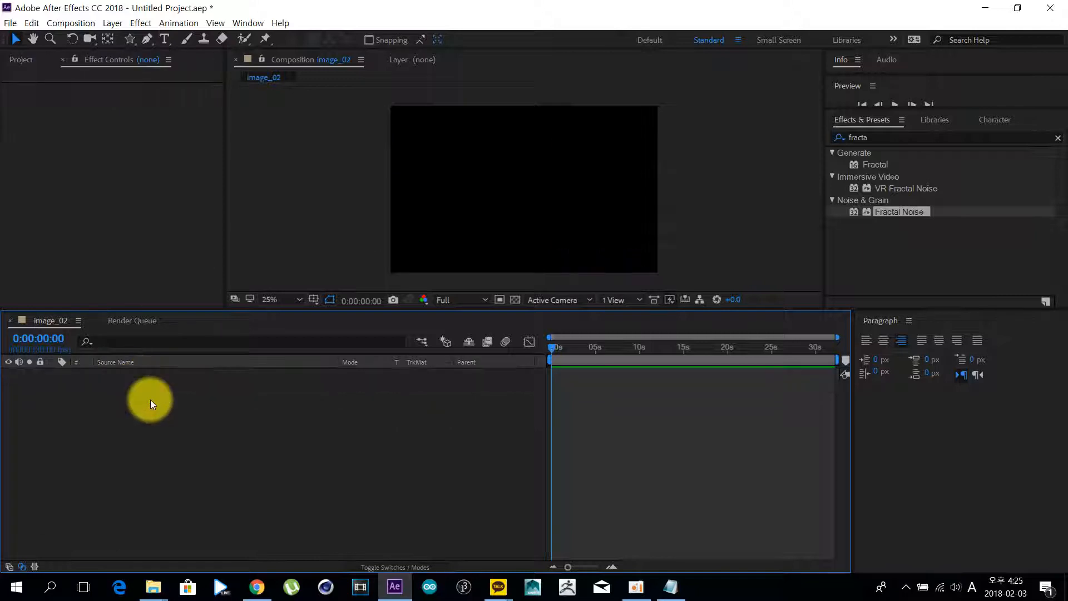
Create a text layer reading "asdfasdfasdf" in the composition and left-align the text.
key(ctrl+t)
click(462, 184)
text(asd)
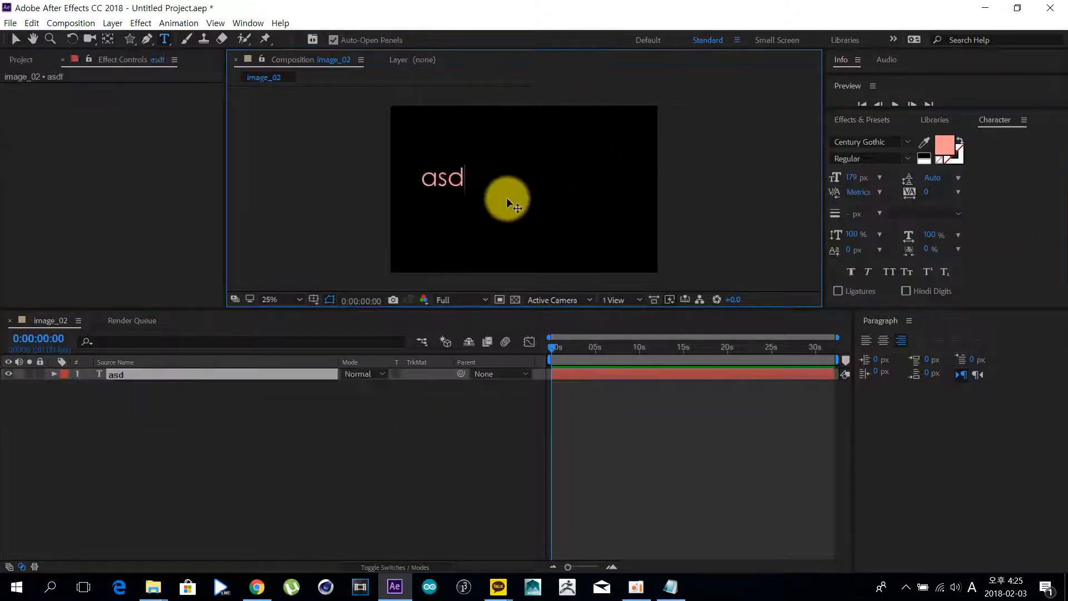
text(fasdfasdf)
click(866, 340)
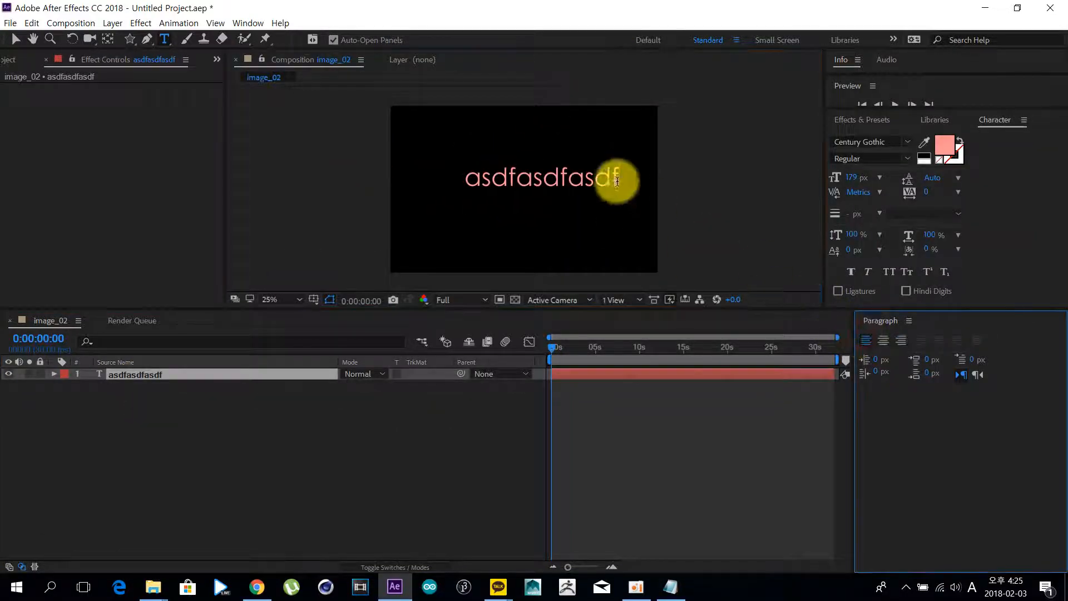
Change the fill color of the whole text to white.
key(ctrl+a)
click(944, 148)
drag(261, 358, 61, 283)
key(Return)
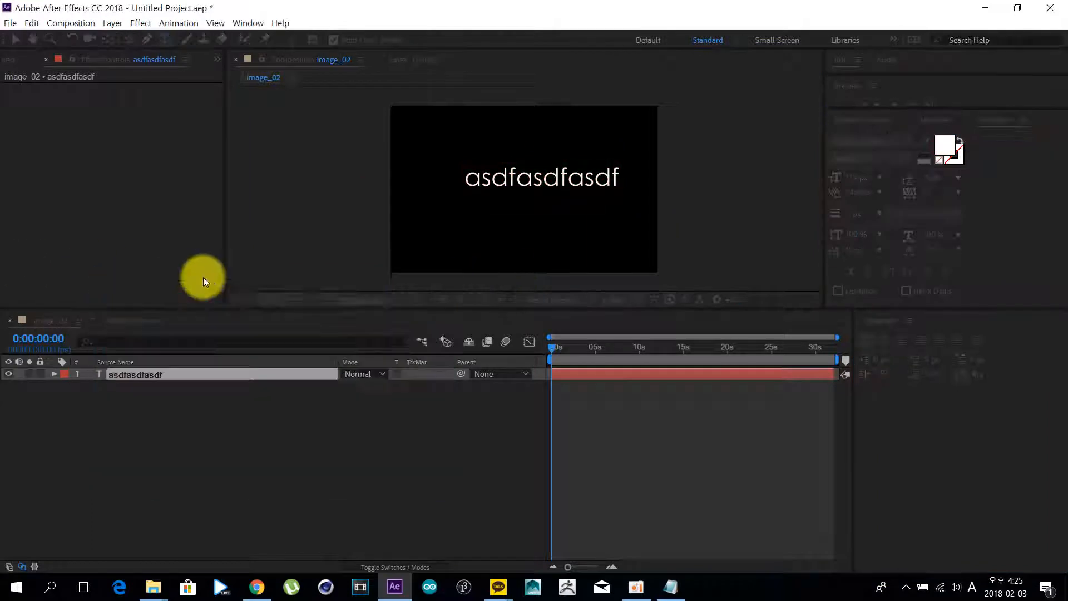
click(410, 431)
Apply the Fractal Noise effect to the text layer.
click(872, 127)
click(875, 133)
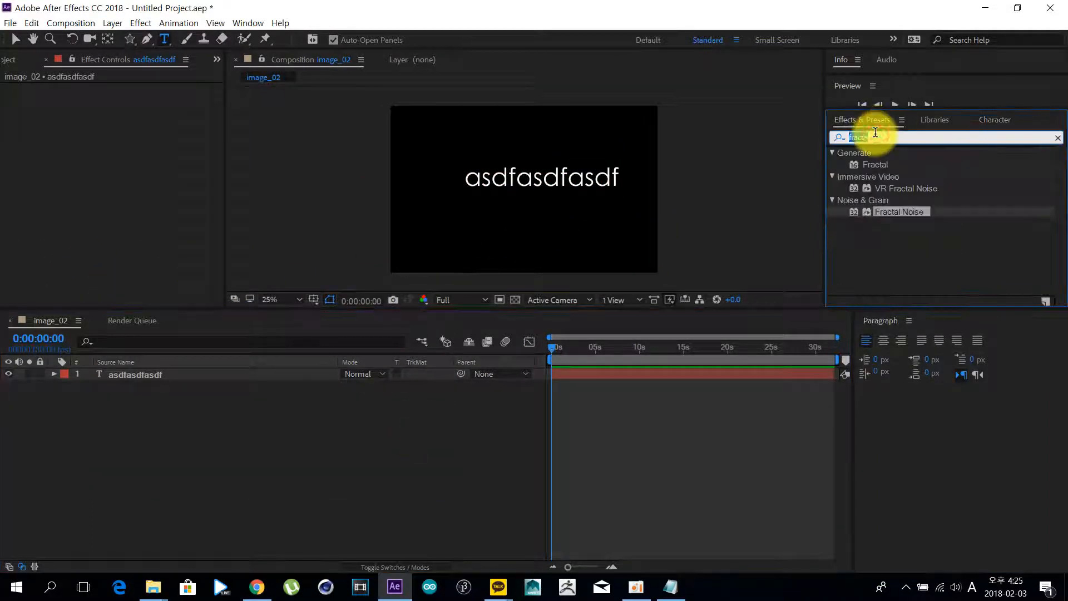
click(901, 212)
drag(907, 212, 161, 377)
key(v)
Examine up close how the Fractal Noise pattern fills the letters of the text layer.
scroll(492, 189, up, 1)
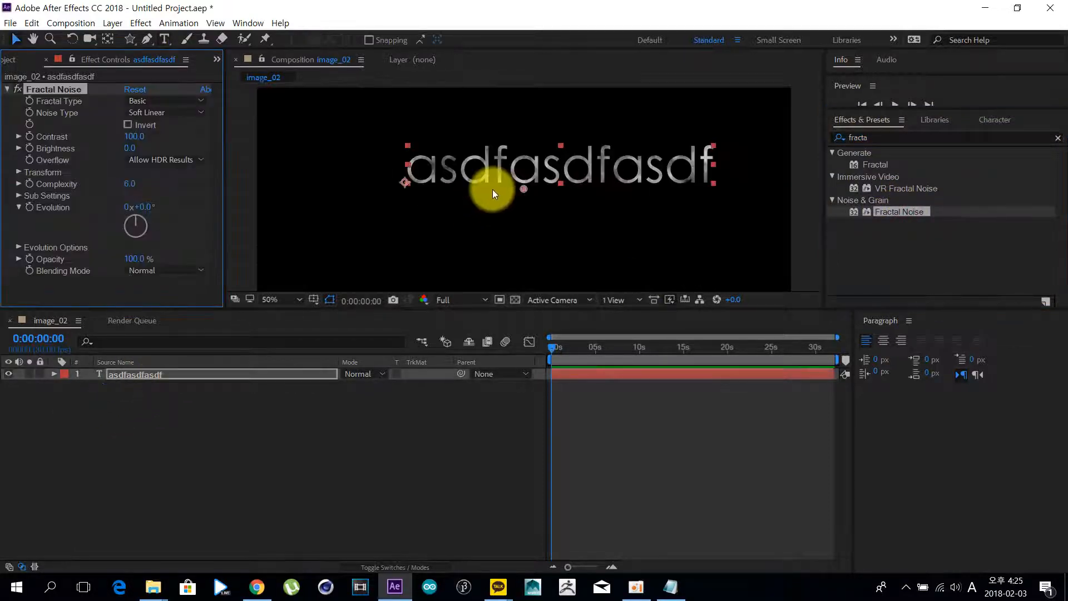
scroll(492, 189, down, 2)
scroll(457, 199, up, 2)
click(453, 436)
scroll(448, 239, down, 2)
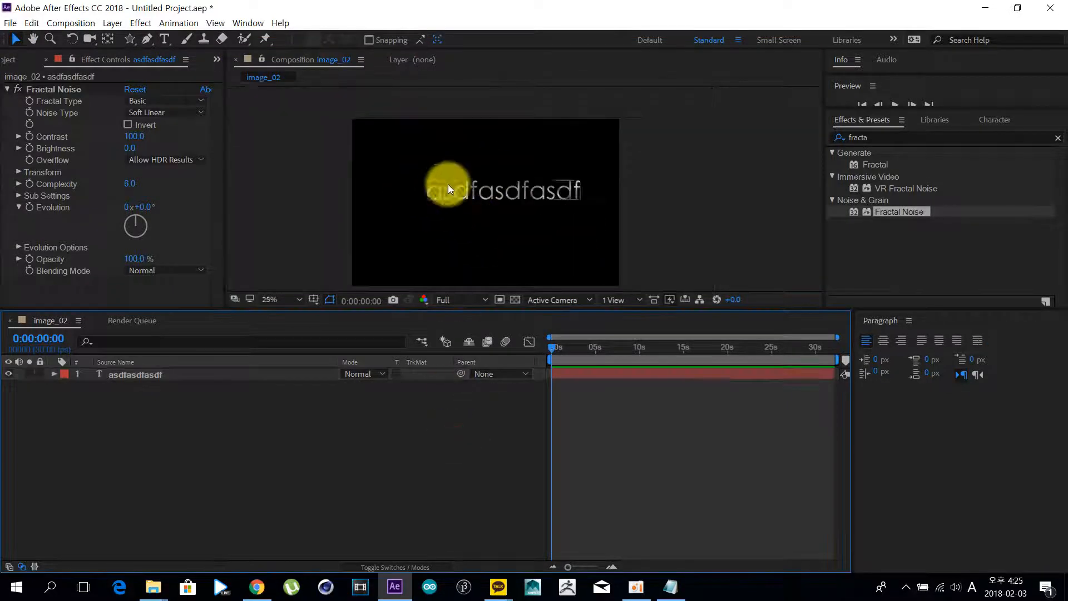
click(475, 199)
scroll(476, 219, up, 1)
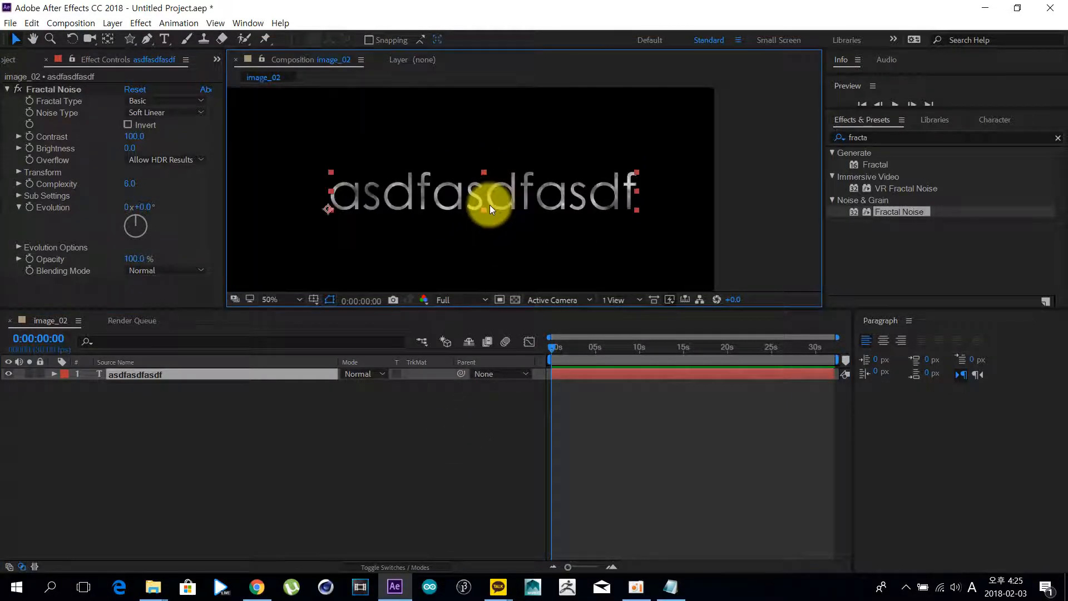
scroll(520, 191, down, 1)
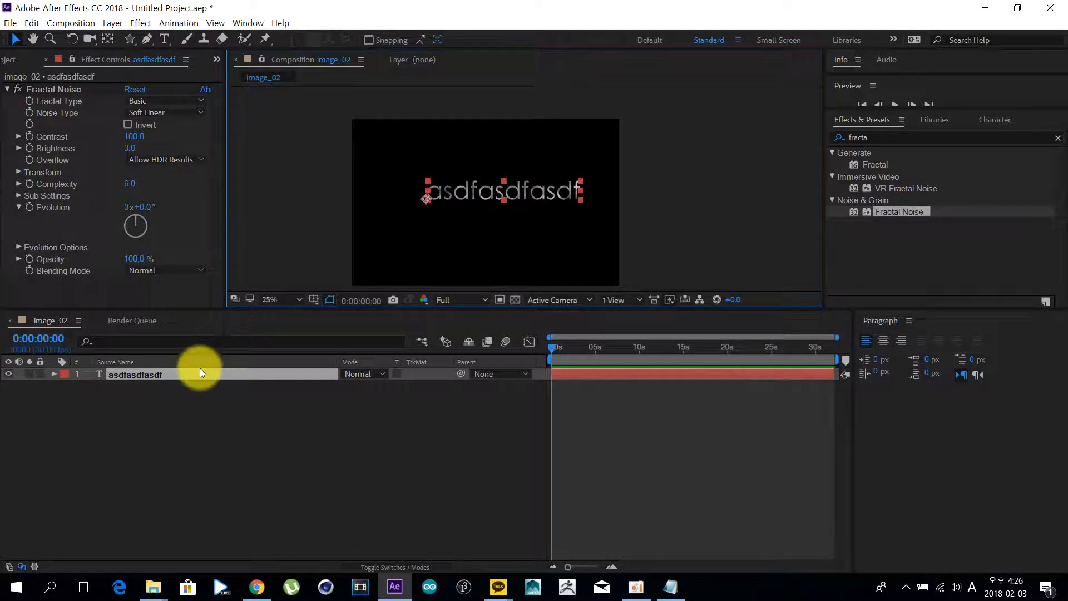
Delete the text layer and create a new red solid layer with the default settings.
click(188, 376)
key(Delete)
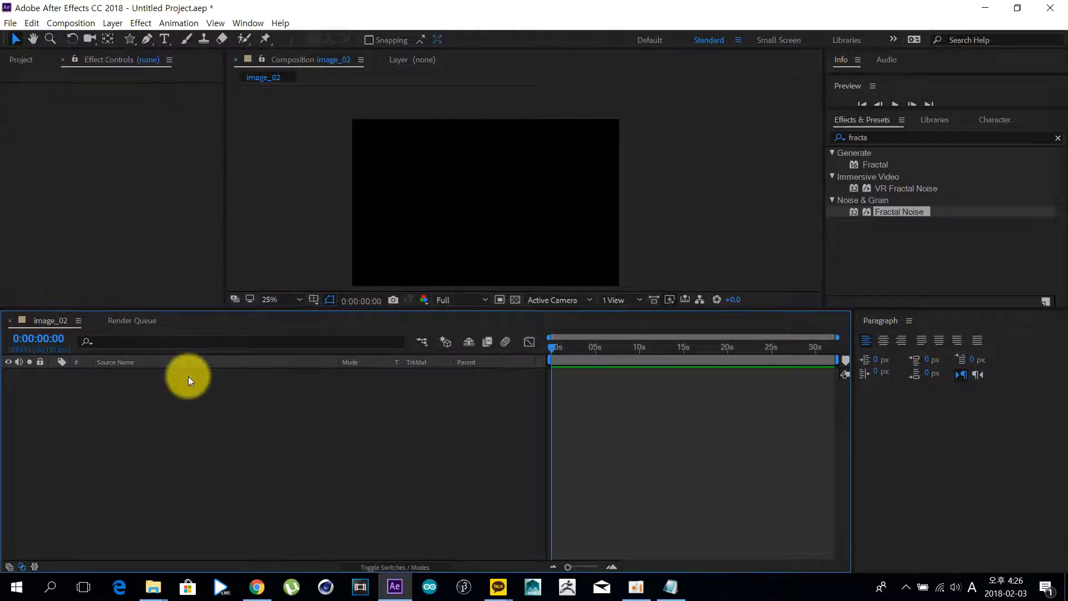
key(ctrl+y)
key(Return)
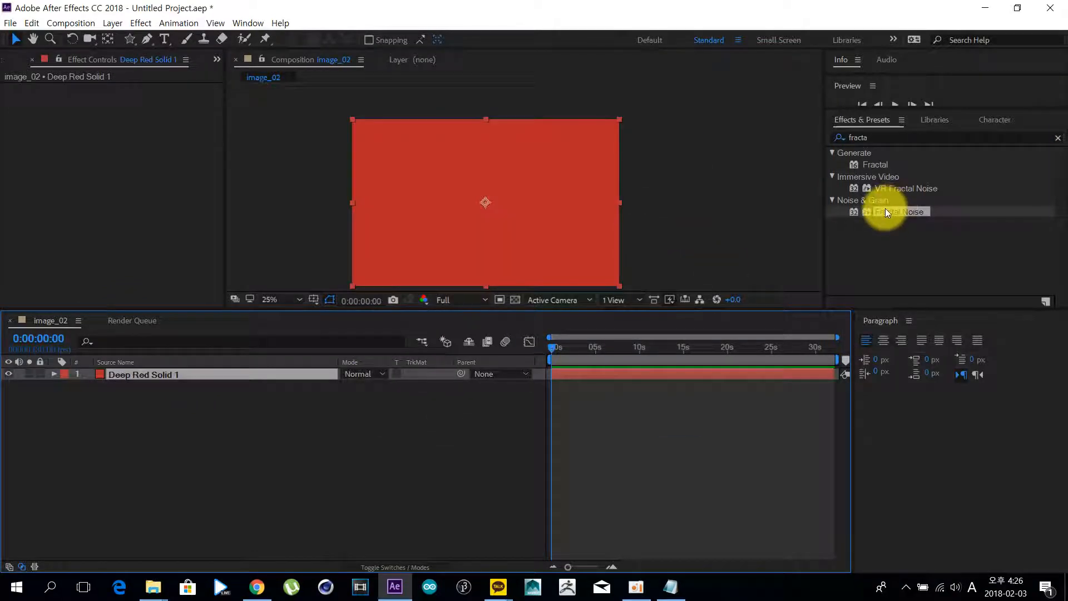
Apply Fractal Noise to the red solid and, with Uniform Scaling off, set Scale Width to 2130 and Scale Height to 55.
double_click(886, 212)
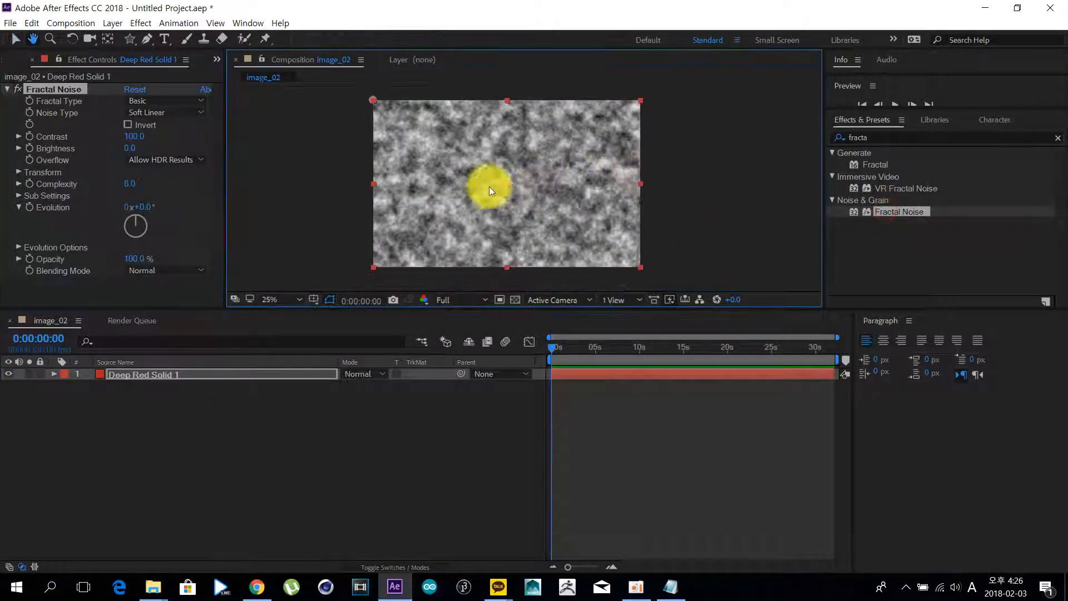
click(18, 172)
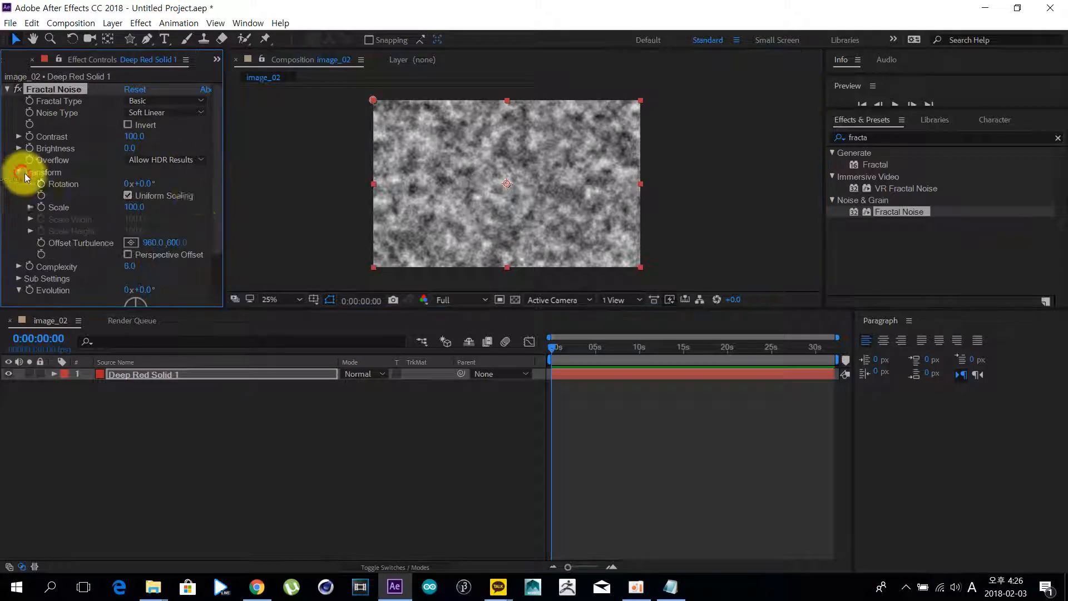
click(130, 196)
drag(137, 218, 259, 200)
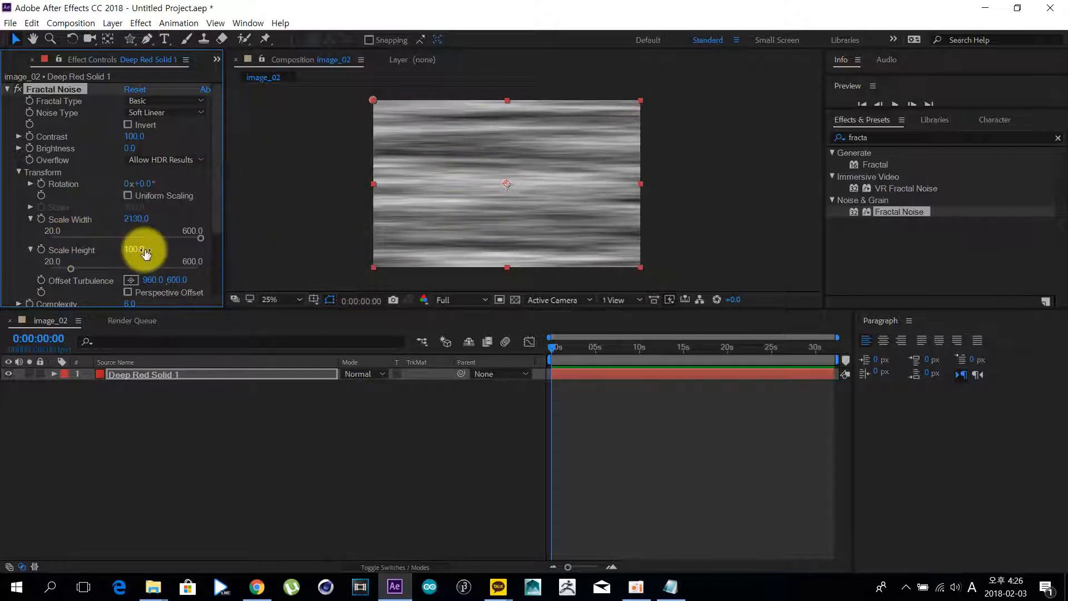
mouse_move(132, 248)
mouse_down()
mouse_move(84, 247)
mouse_move(111, 248)
mouse_up()
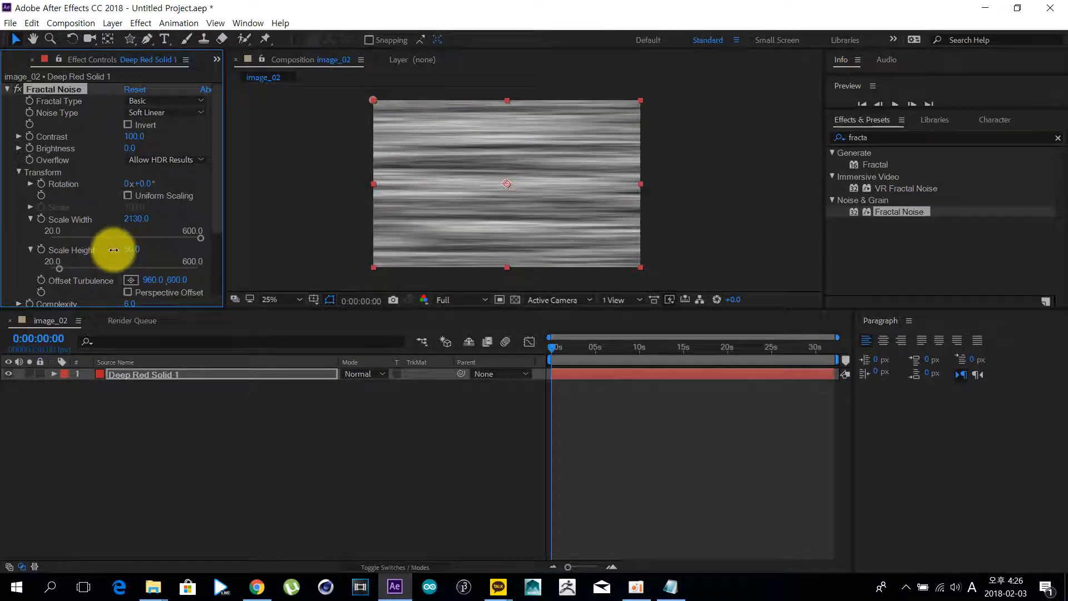
Try shifting the noise to an Offset Turbulence of 1833 and drawing a mask on the solid, undoing both.
drag(160, 284, 176, 248)
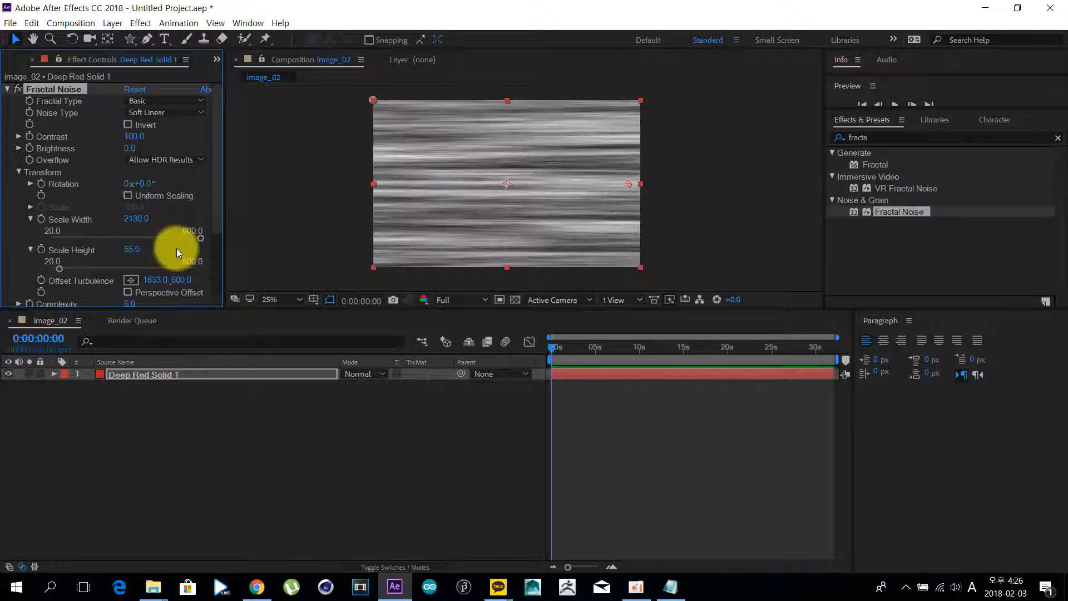
key(q)
drag(439, 162, 628, 216)
key(ctrl+z)
Draw a wide rectangular mask across the middle of the solid, past both sides, and feather it by 134 pixels.
click(132, 39)
drag(136, 41, 166, 59)
drag(357, 127, 673, 235)
key(f)
drag(364, 403, 445, 399)
Change the solid layer's color from red to white in its solid settings.
click(155, 372)
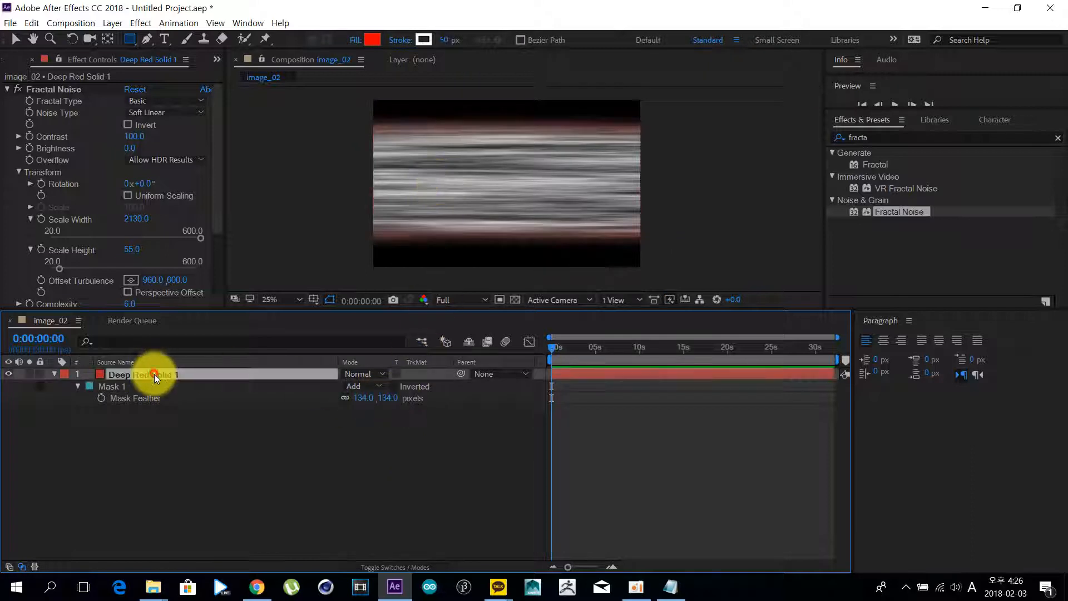
key(ctrl+shift+y)
click(531, 358)
drag(196, 363, 3, 203)
key(Return)
key(Return)
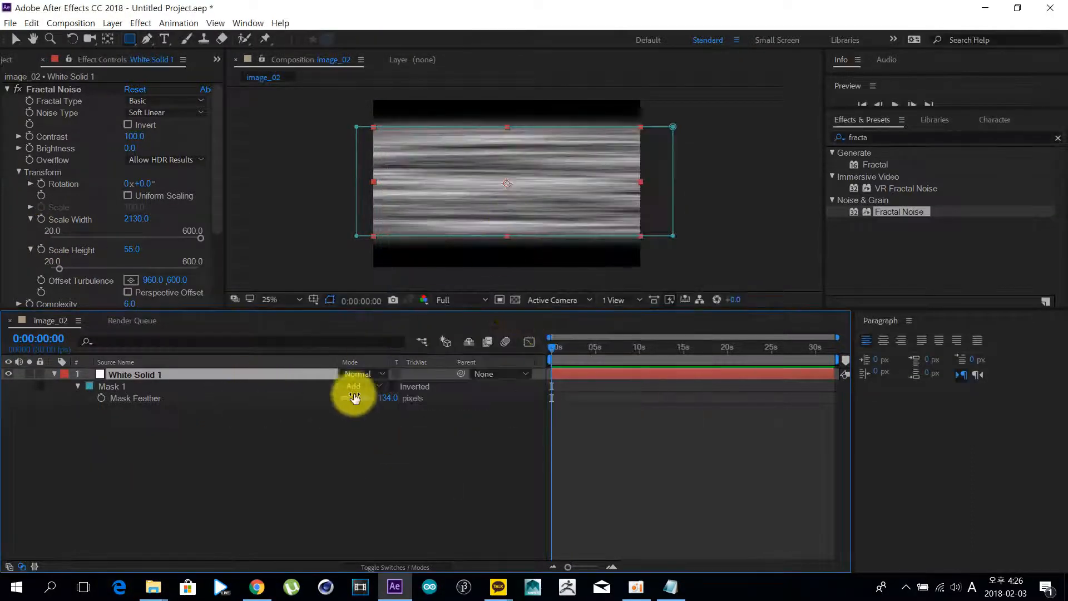
Set the solid's Mask 1 mode to Subtract and move the mask's lower edge further down.
click(362, 386)
click(368, 425)
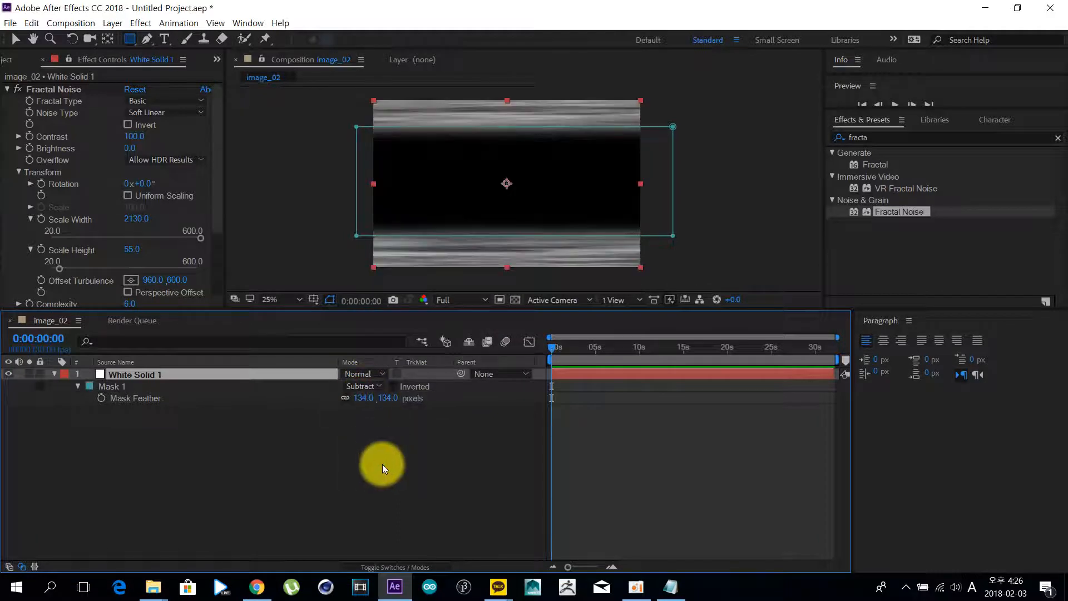
click(382, 463)
key(v)
click(477, 250)
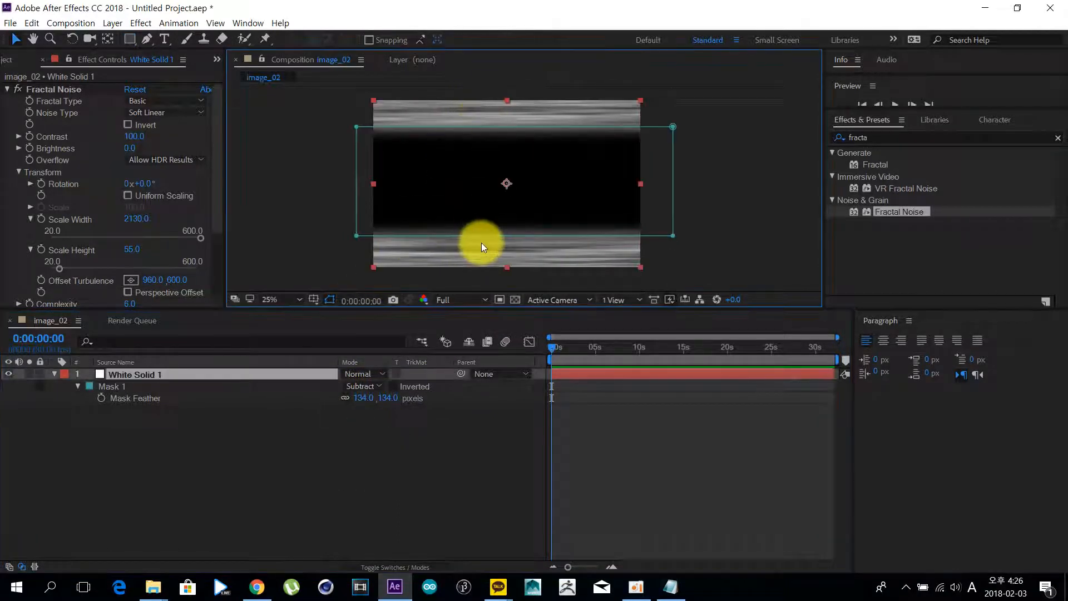
drag(491, 235, 491, 254)
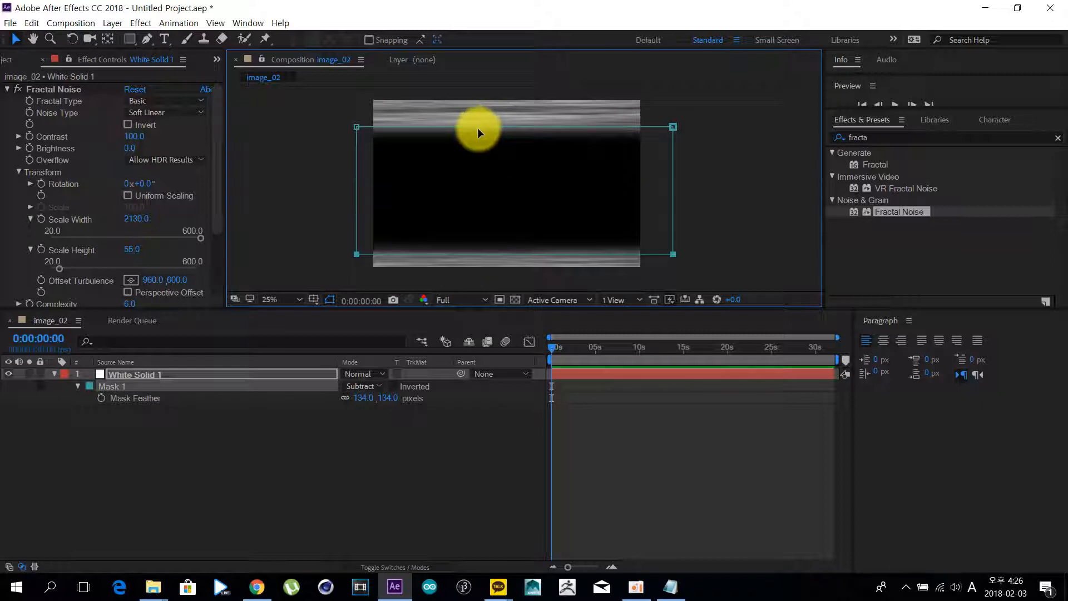
Move the upper edge of the solid's mask slightly higher and deselect the layer.
drag(478, 127, 479, 118)
click(341, 469)
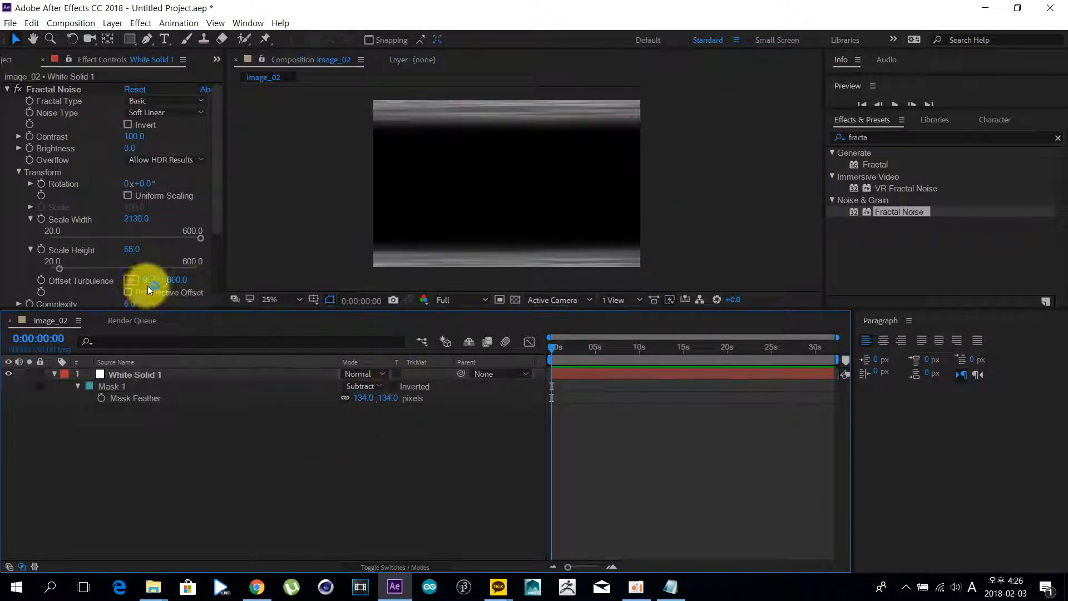
Keyframe the solid's Offset Turbulence from the start to an X value of 15420, place the second keyframe near 6 seconds, and preview.
click(49, 282)
drag(599, 352, 686, 350)
drag(155, 279, 602, 397)
click(657, 425)
click(629, 375)
key(u)
click(601, 428)
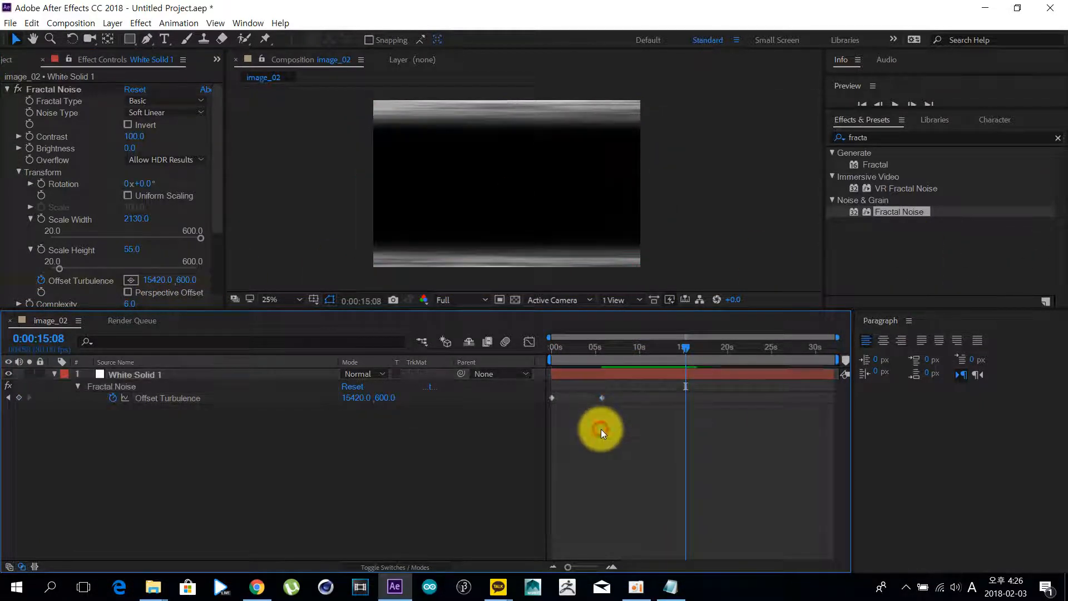
key(space)
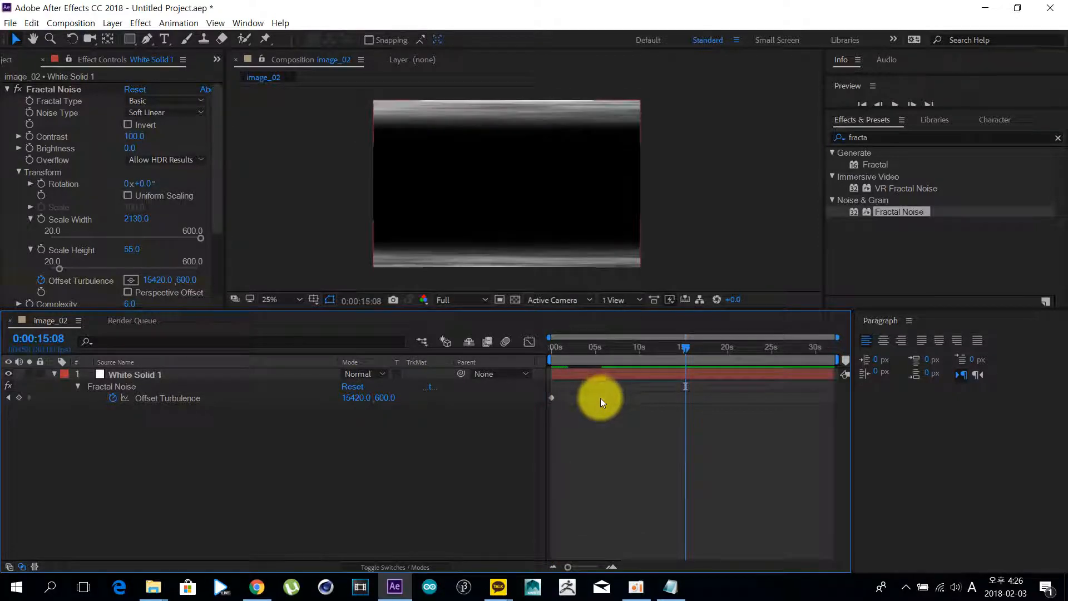
Move the second Offset Turbulence keyframe earlier to about 0:00:01:03 and preview the animation.
scroll(589, 428, up, 2)
scroll(592, 416, left, 2)
drag(651, 397, 568, 401)
scroll(568, 401, up, 2)
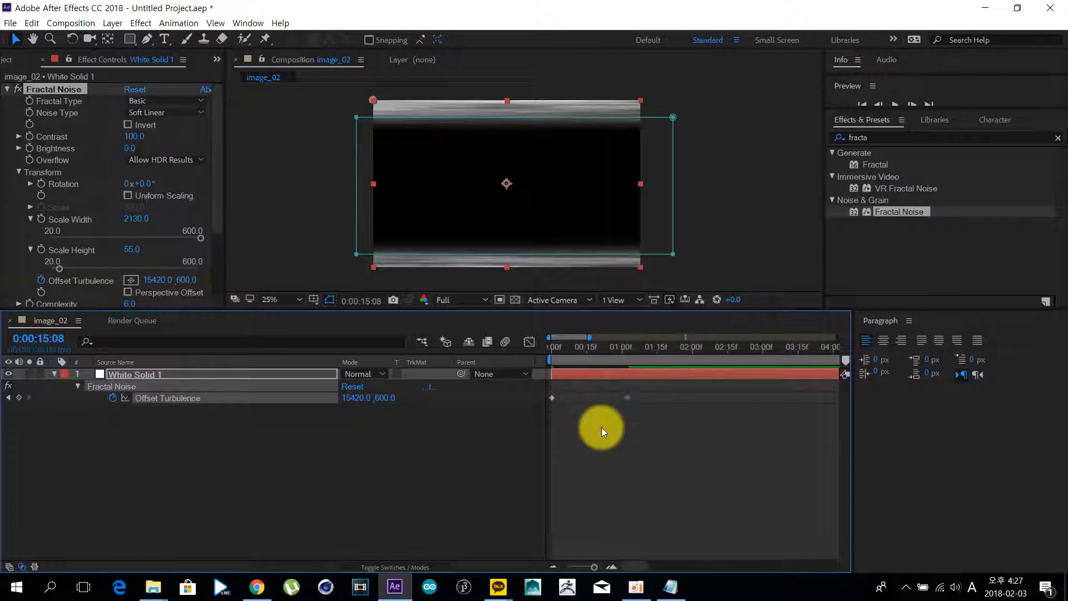
click(603, 476)
key(space)
At 0:00:01:03, set the Offset Turbulence X value to 250000 and preview the streaks.
click(629, 352)
click(155, 281)
text(250000)
key(Return)
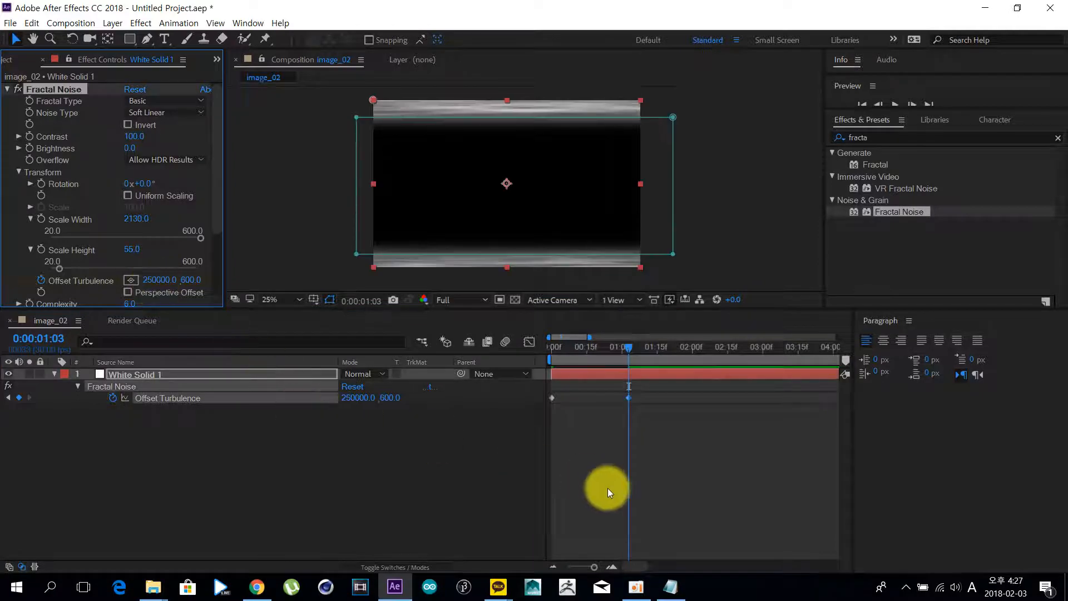
click(590, 456)
key(space)
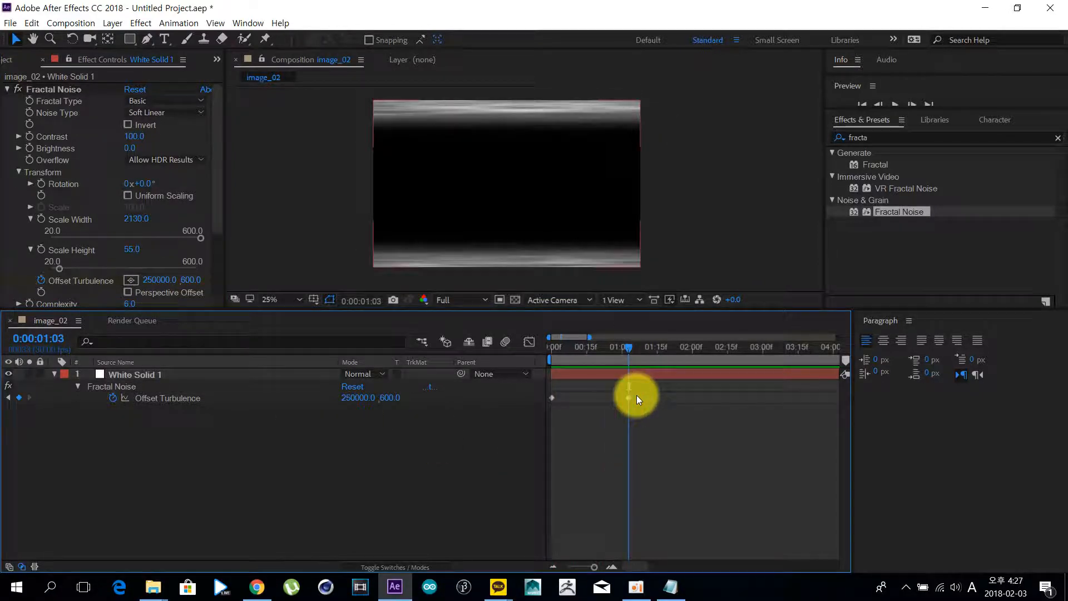
Set the second keyframe's Offset Turbulence X value to 50000 and preview the streak motion.
click(155, 281)
text(50000)
key(Return)
key(space)
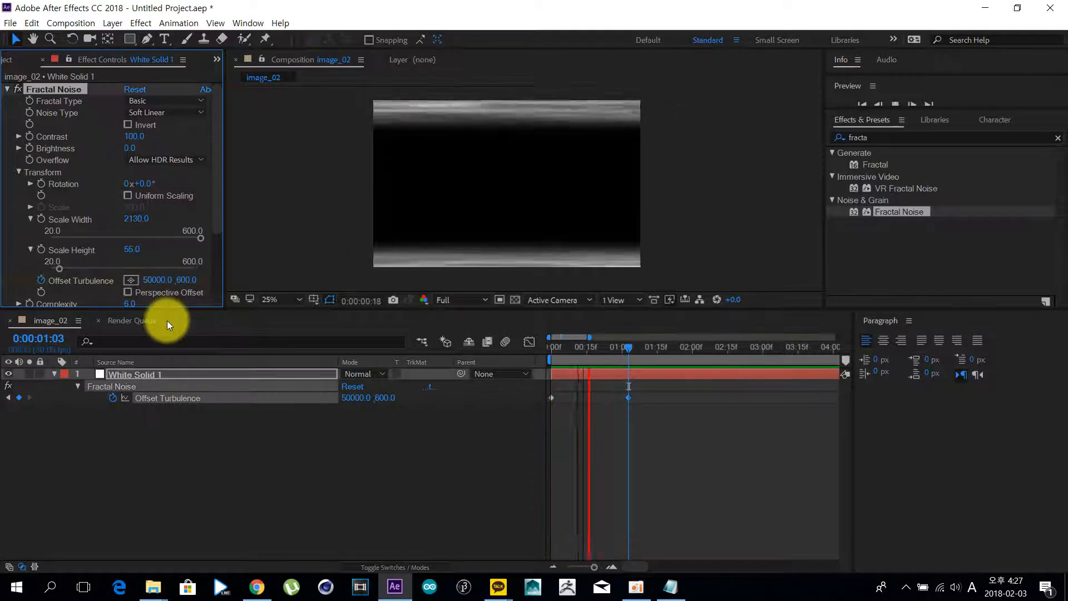
key(space)
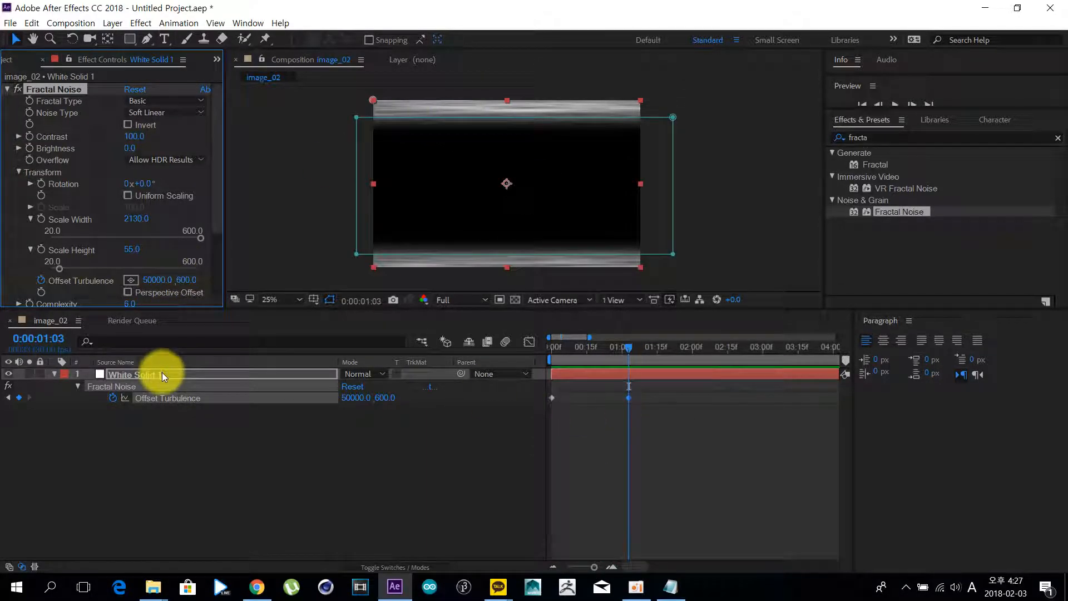
Delete the streak solid and create a new white solid in the composition.
key(Delete)
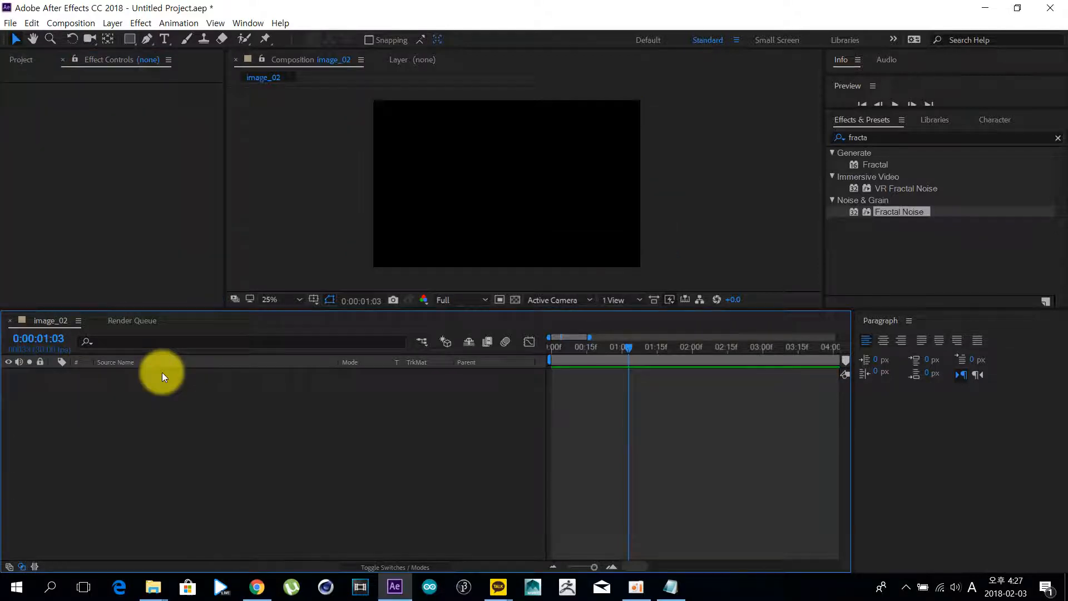
key(ctrl+y)
key(Return)
click(191, 431)
Switch to Notepad, highlight "turbulent displace" in the effects list, and return to After Effects.
click(669, 586)
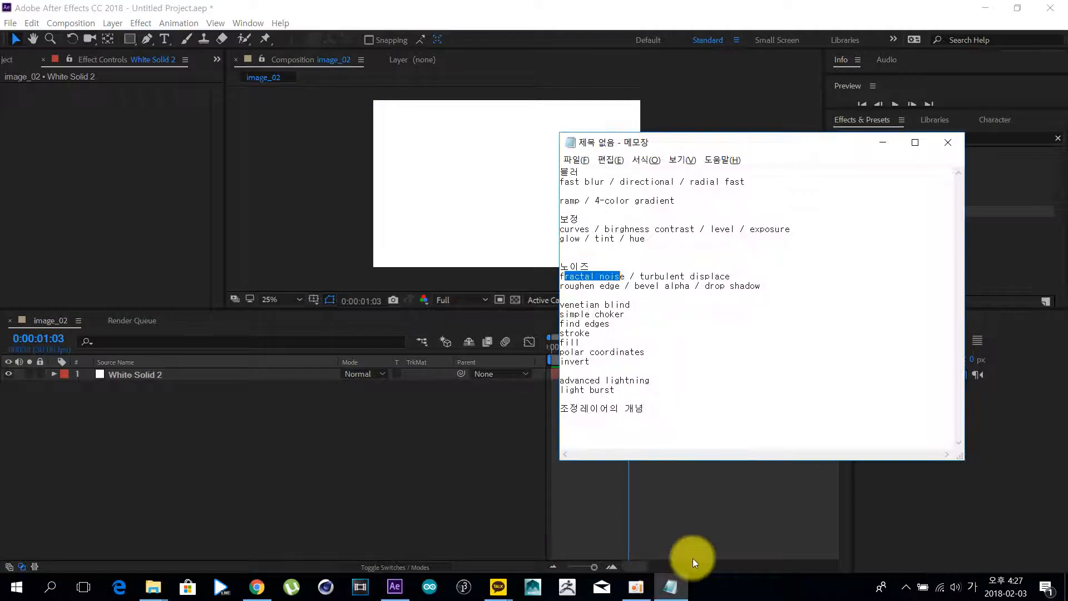
double_click(661, 274)
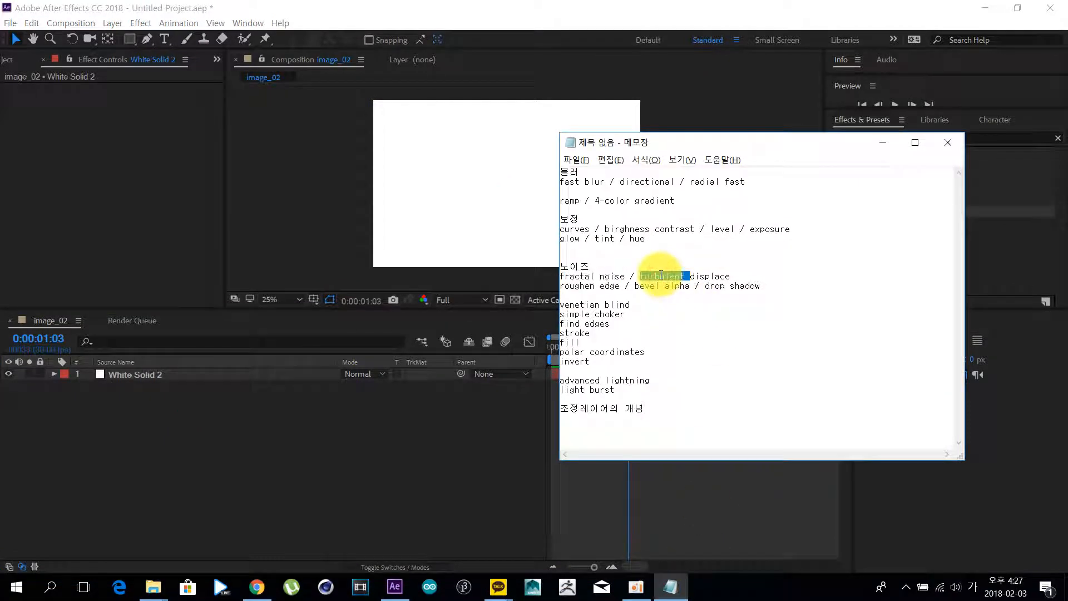
drag(737, 278, 650, 278)
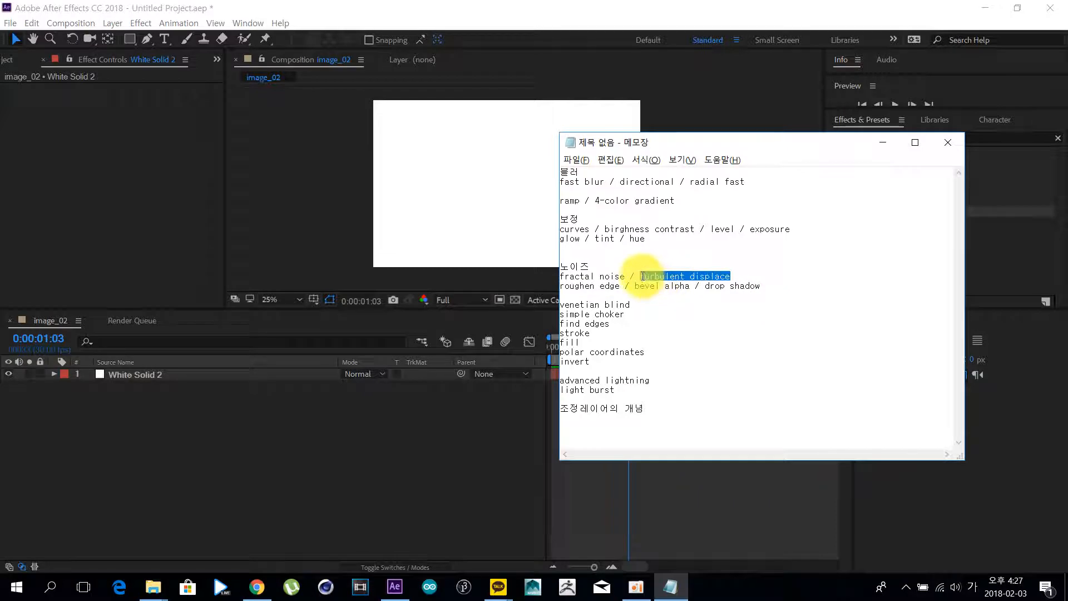
click(407, 369)
Delete the white solid and add a text layer reading "asdfjiwefjiw" in the middle of the composition.
click(112, 373)
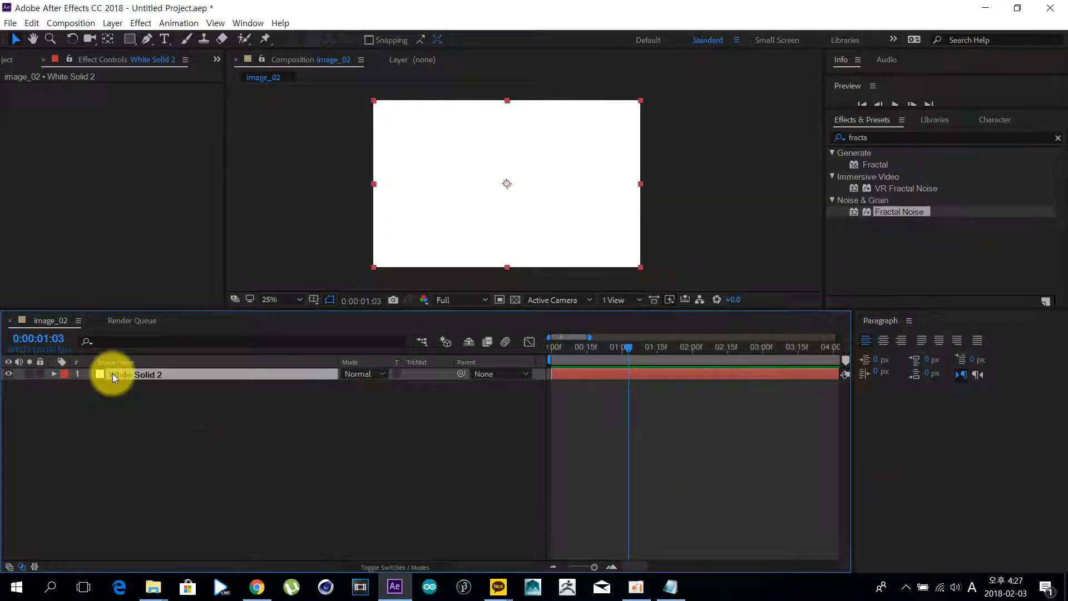
key(Delete)
key(ctrl+t)
click(448, 181)
text(asdfjiwefjiw)
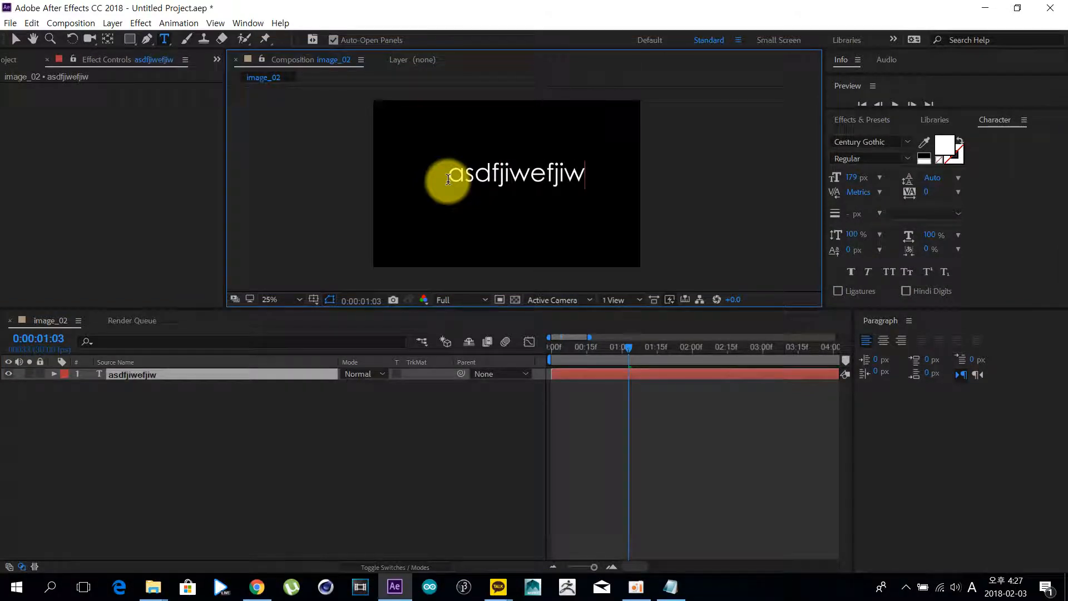
Search the effects for "turbu", apply Turbulent Displace to the text layer, and set its Evolution to 3x+8.0°.
click(867, 118)
click(913, 137)
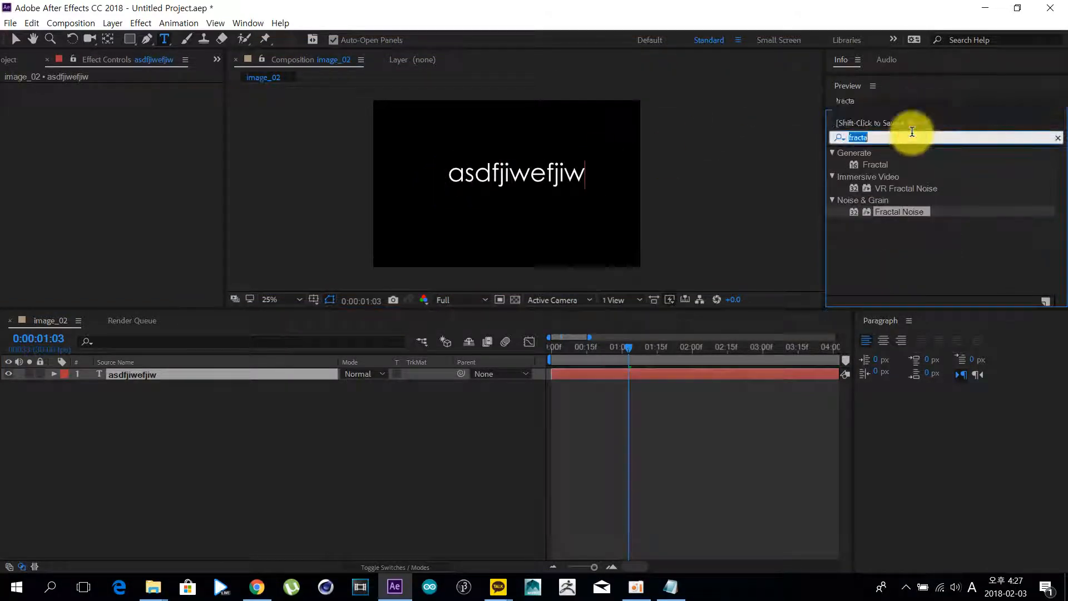
text(turbu)
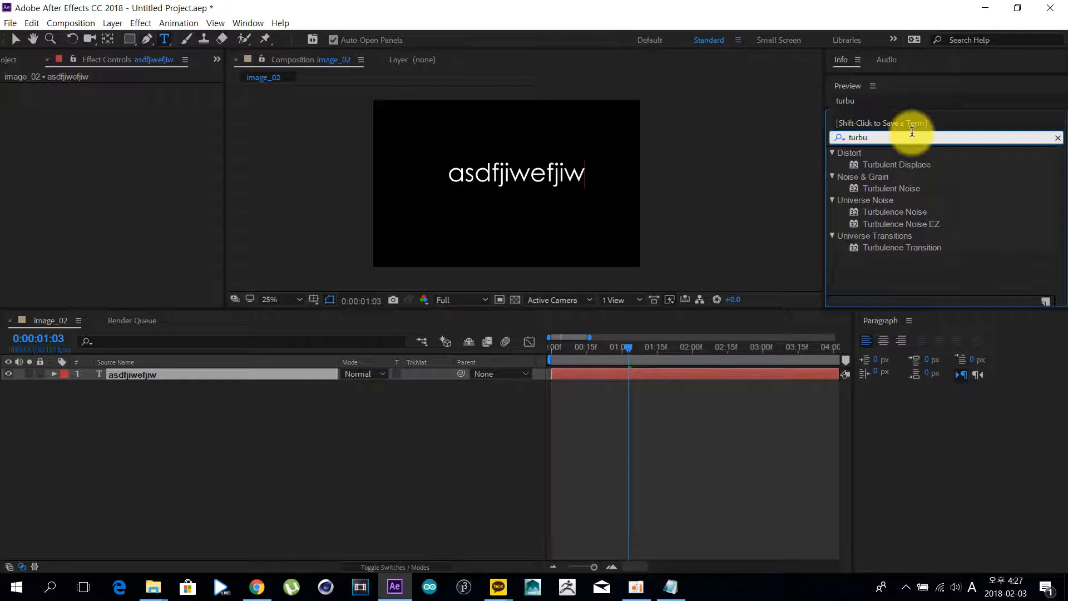
double_click(900, 164)
scroll(520, 188, up, 2)
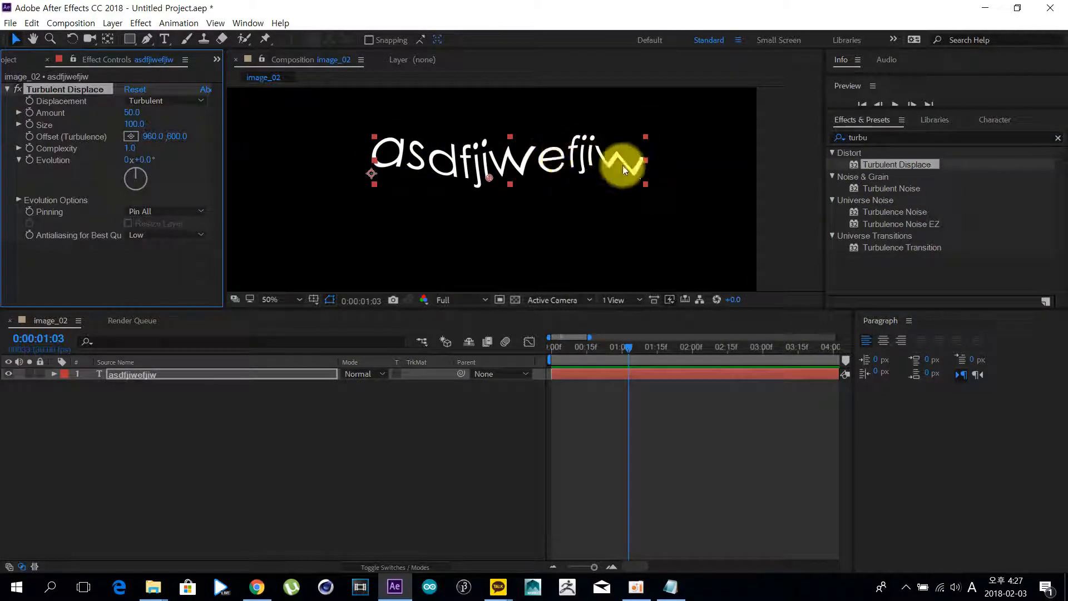
drag(143, 159, 930, 119)
Look through the available font families and styles for the distorted text.
click(990, 119)
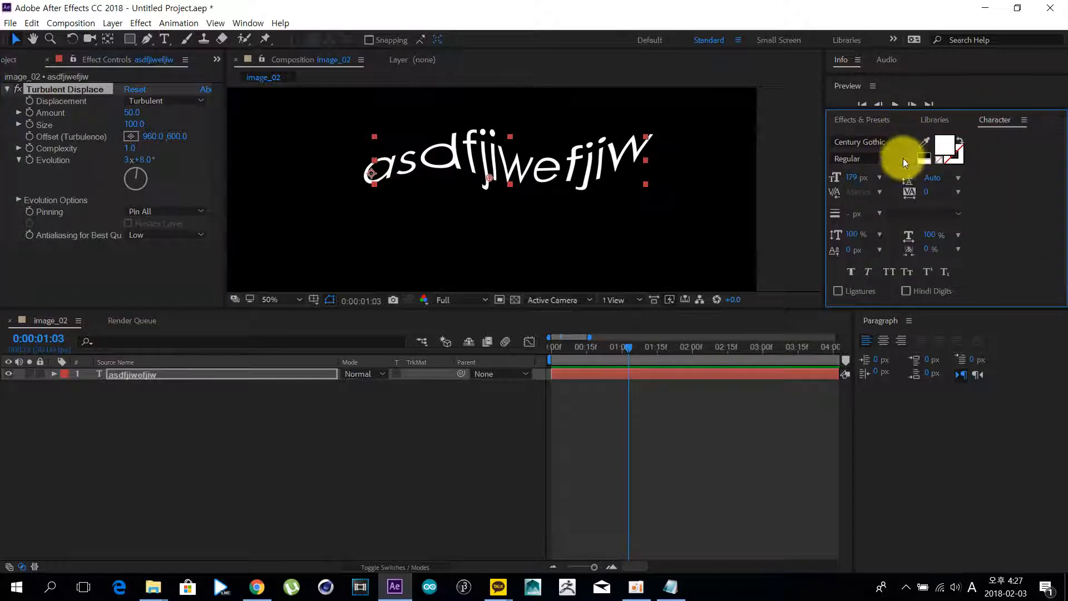
click(903, 158)
click(903, 158)
click(907, 140)
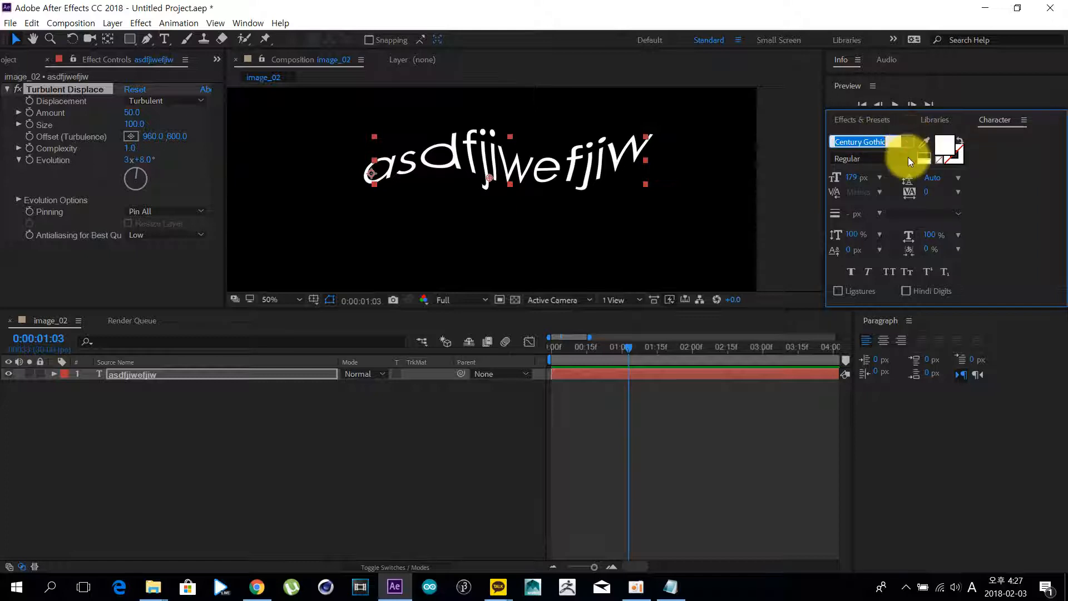
click(907, 142)
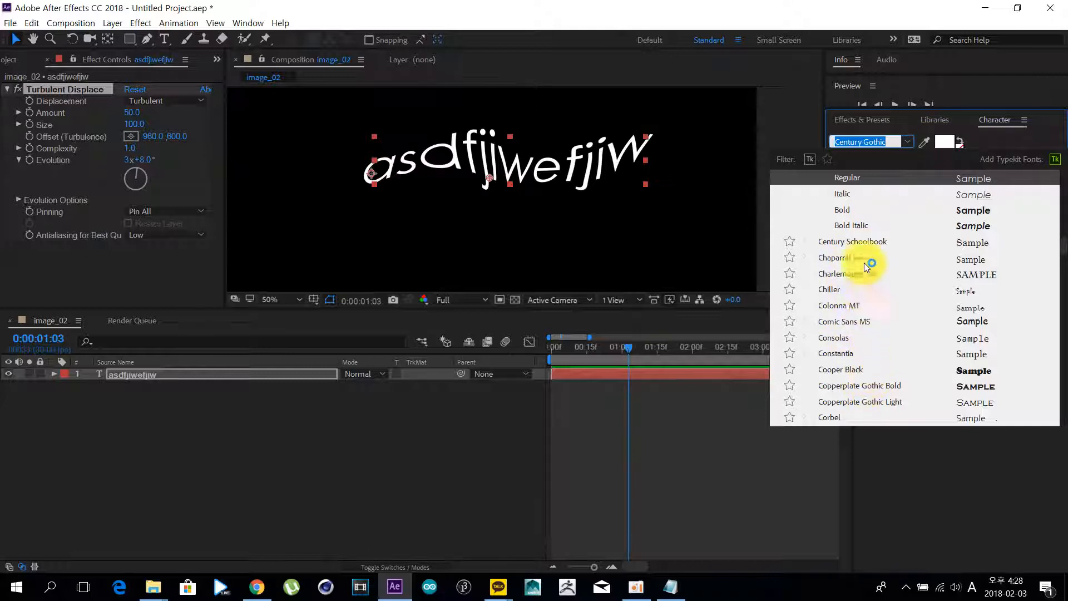
scroll(866, 225, up, 1)
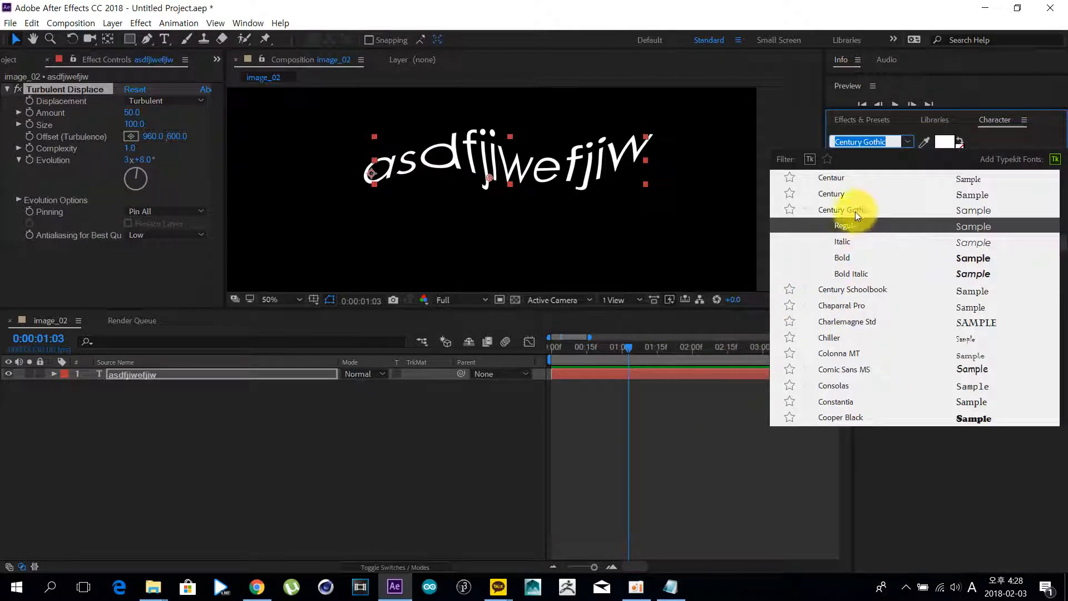
scroll(857, 214, up, 1)
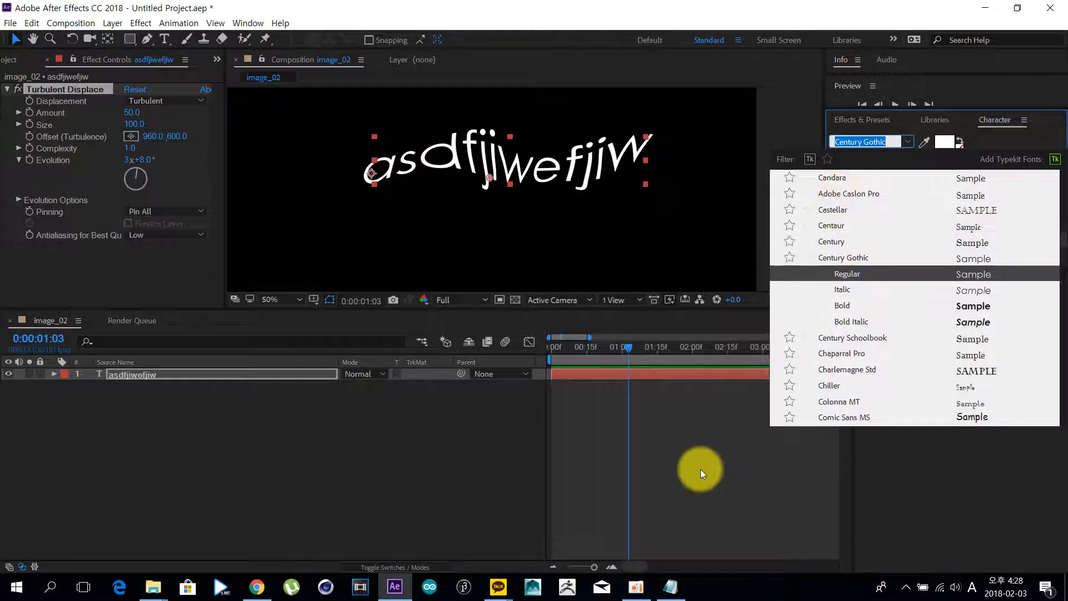
scroll(807, 184, up, 2)
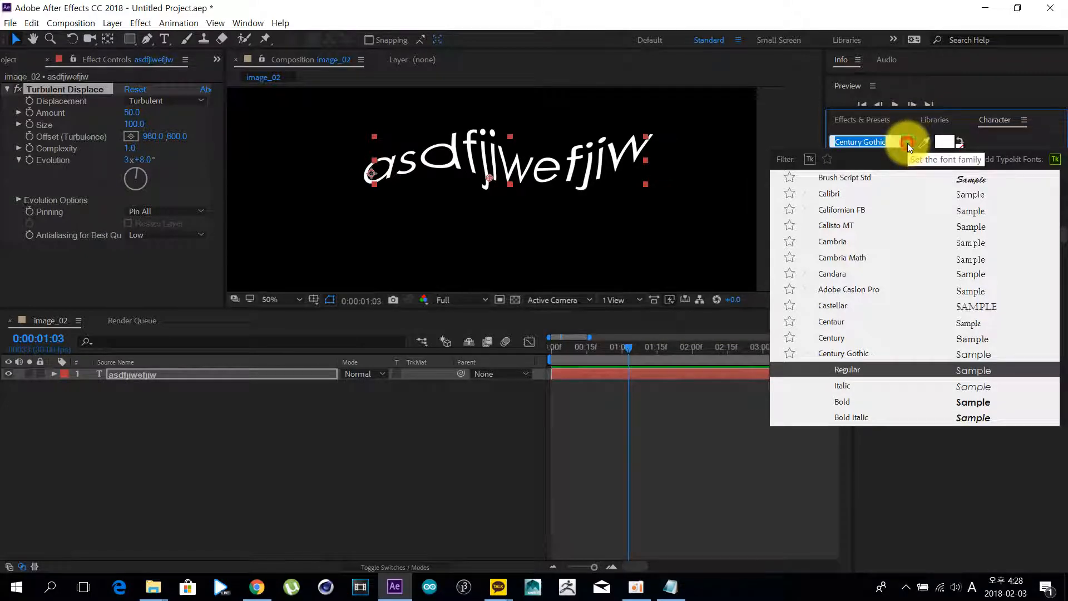
click(582, 433)
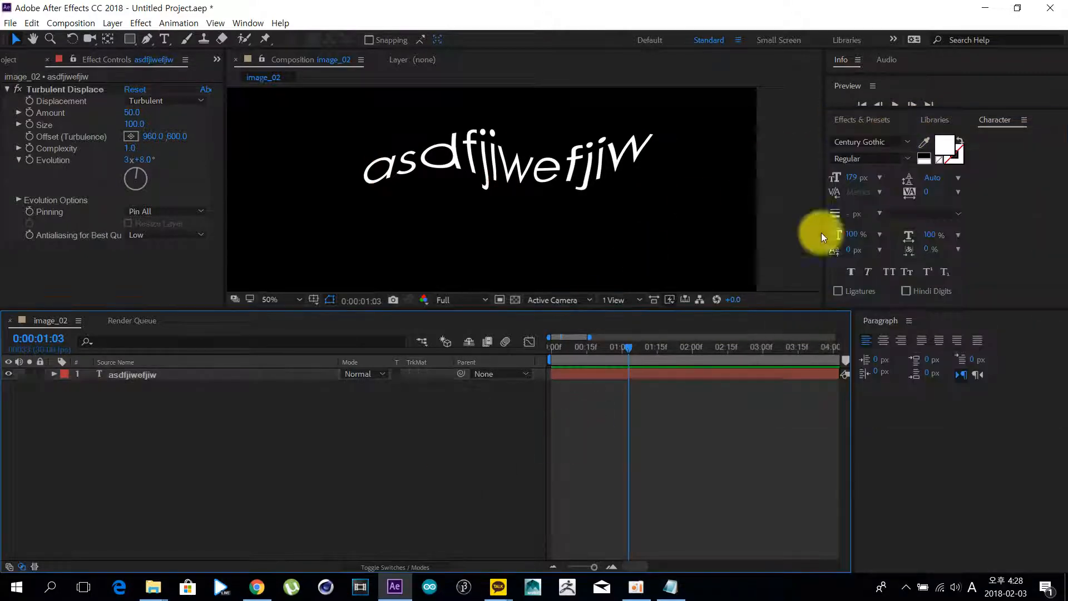
Try lower Turbulent Displace Amount values on the text, starting with 5 and settling on 10.
click(511, 165)
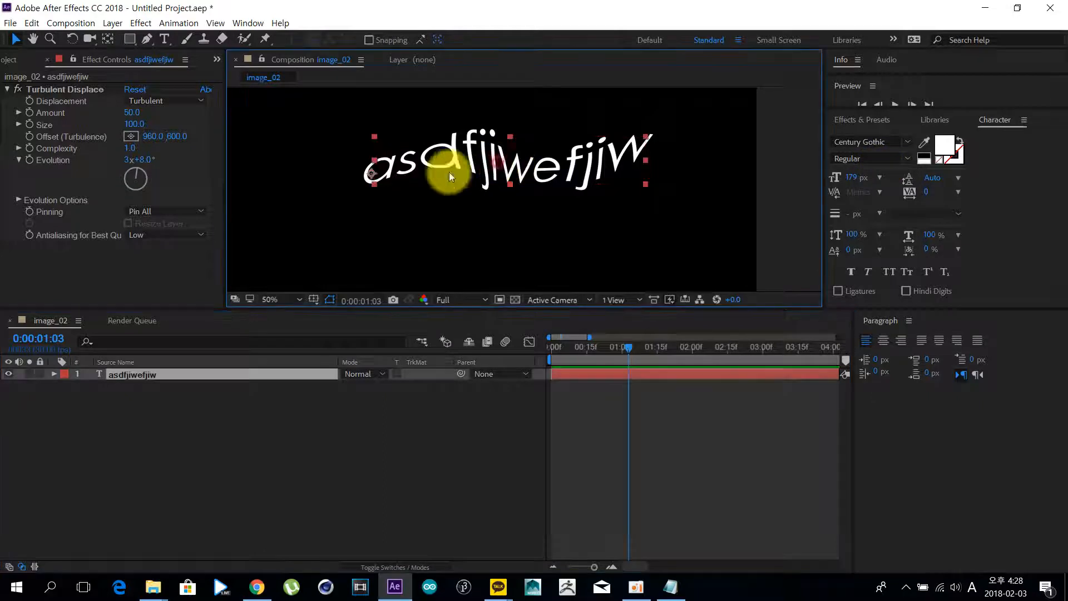
click(133, 113)
text(5)
key(Return)
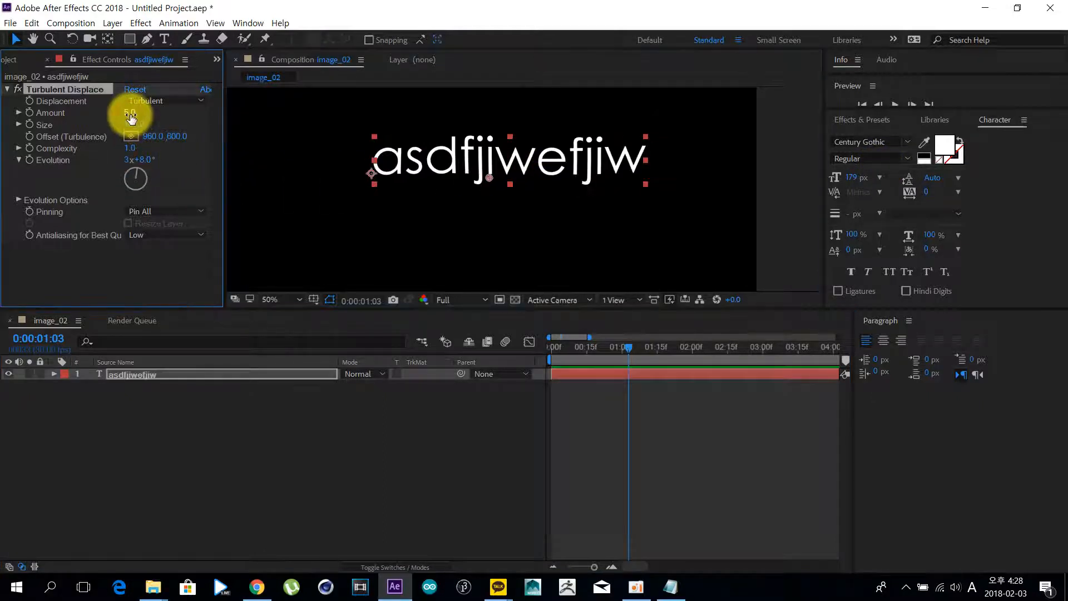
click(132, 113)
text(30)
key(Return)
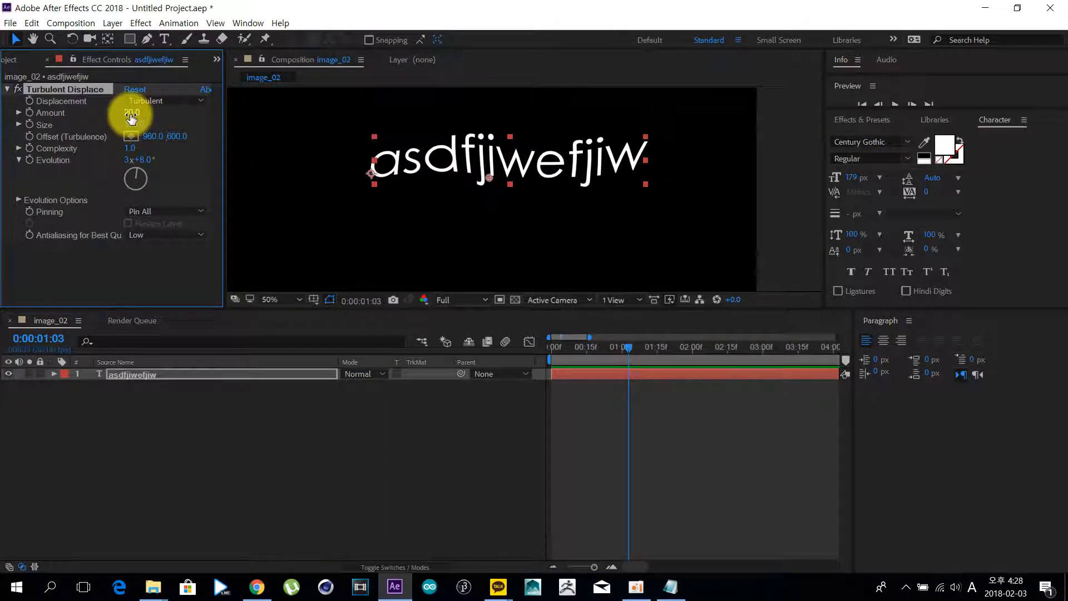
text(10)
key(Return)
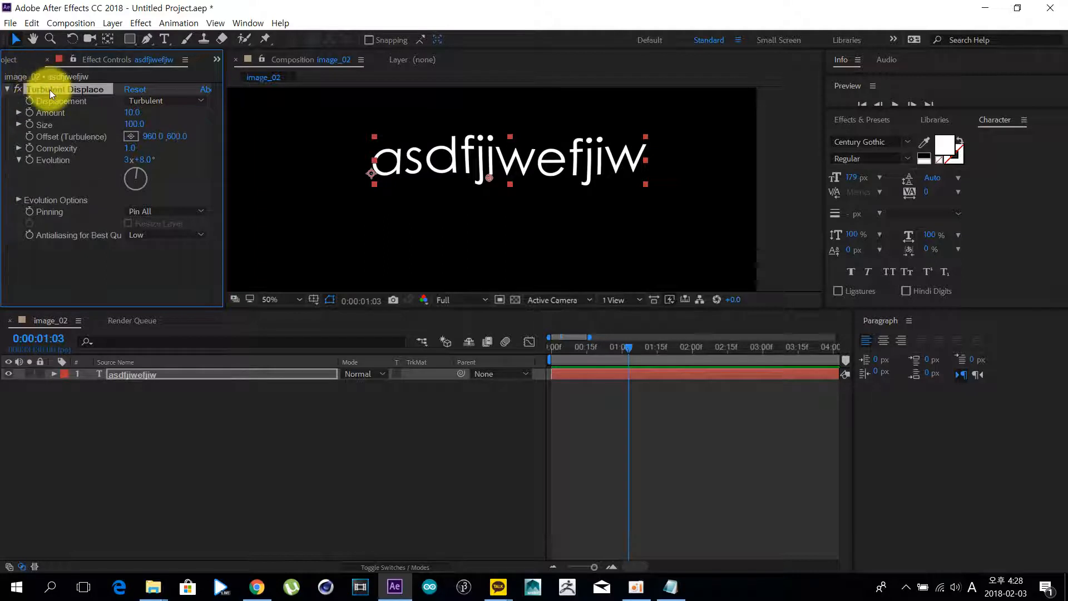
Try other Displacement types on the text, including Bulge and Bulge Smoother, and return it to Turbulent.
click(142, 100)
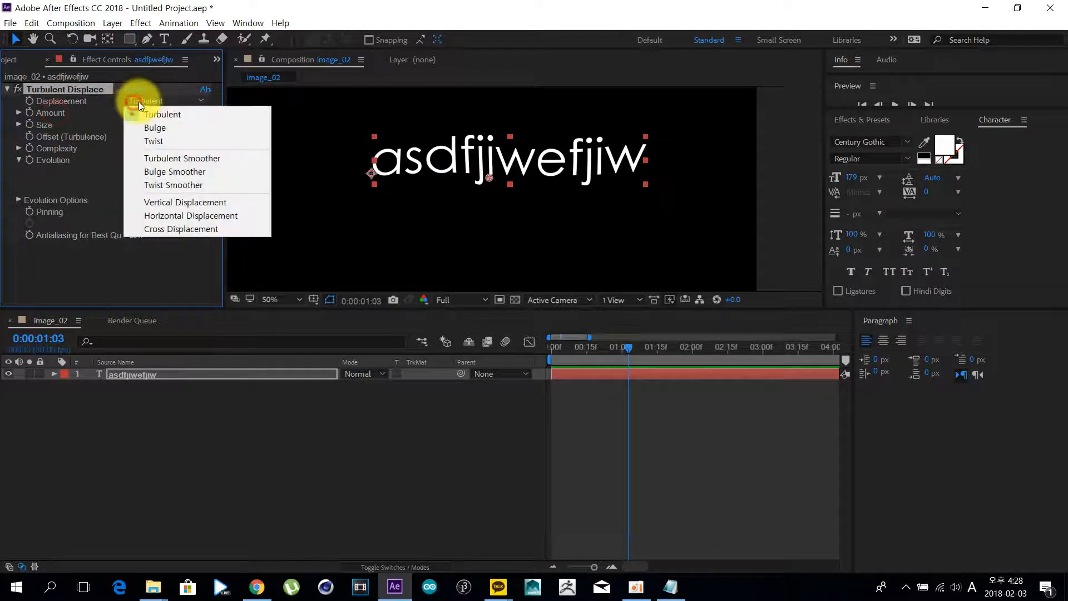
click(74, 104)
click(149, 100)
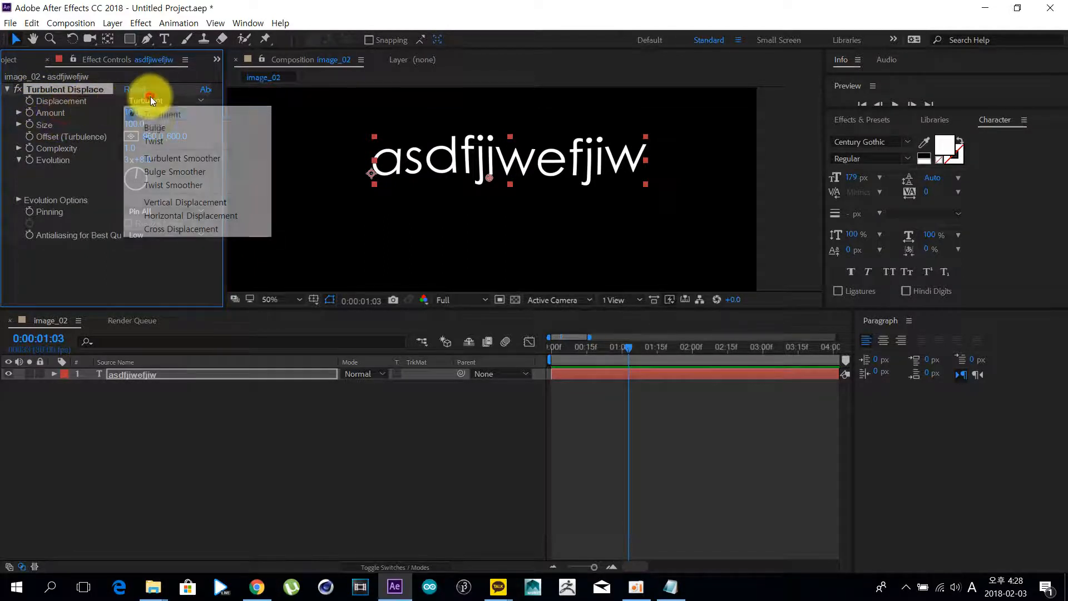
click(155, 123)
click(160, 104)
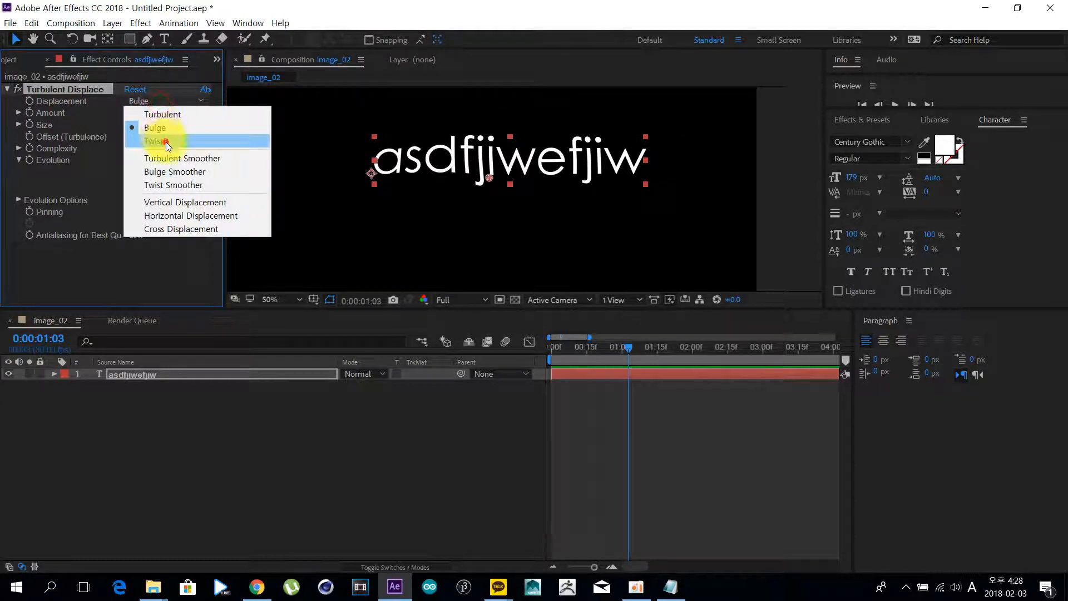
click(166, 141)
click(171, 102)
click(167, 140)
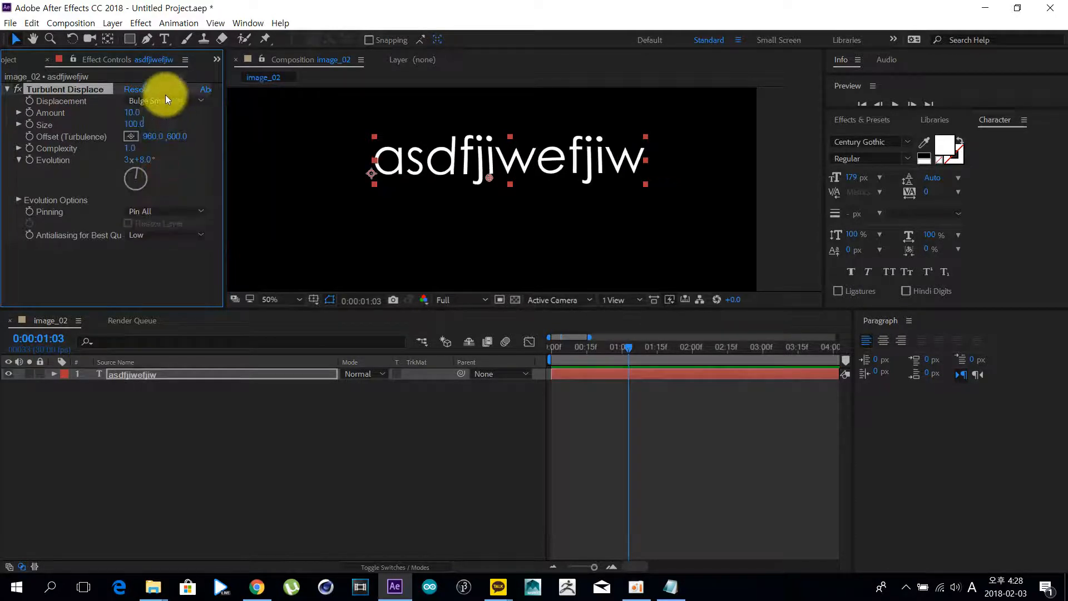
click(166, 100)
click(173, 172)
click(162, 102)
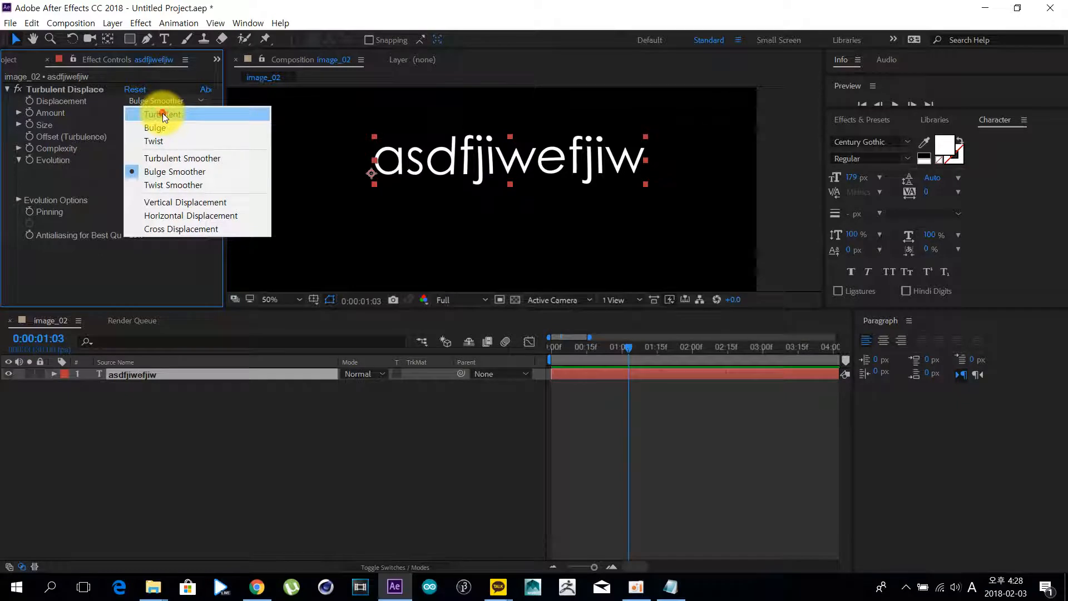
click(162, 114)
Raise the text's Turbulent Displace Amount to 136 and reduce its Size to 29.
drag(135, 115, 226, 116)
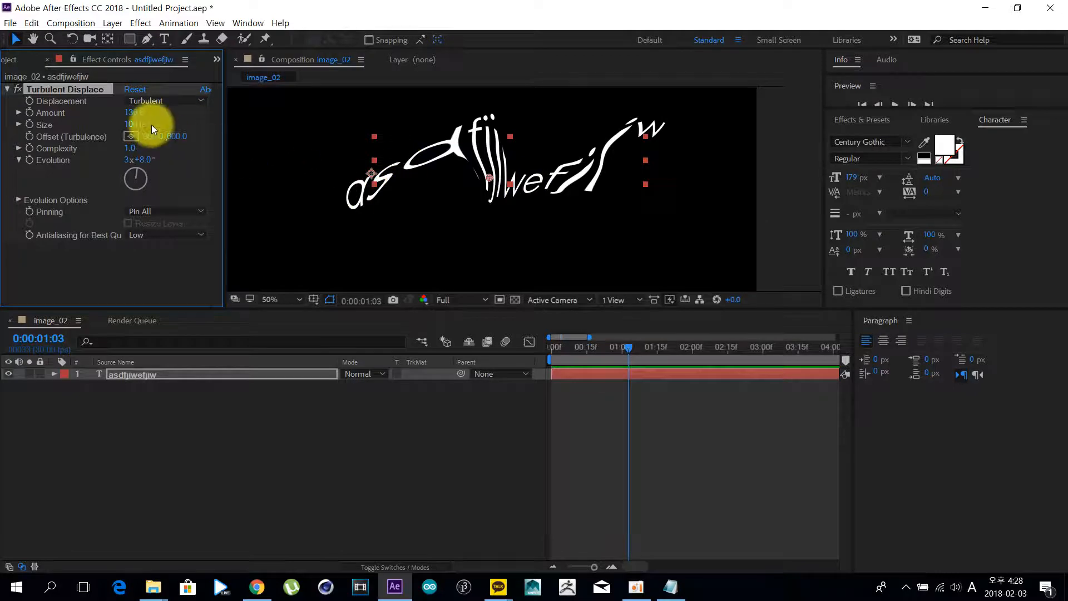
drag(131, 127, 85, 132)
click(448, 166)
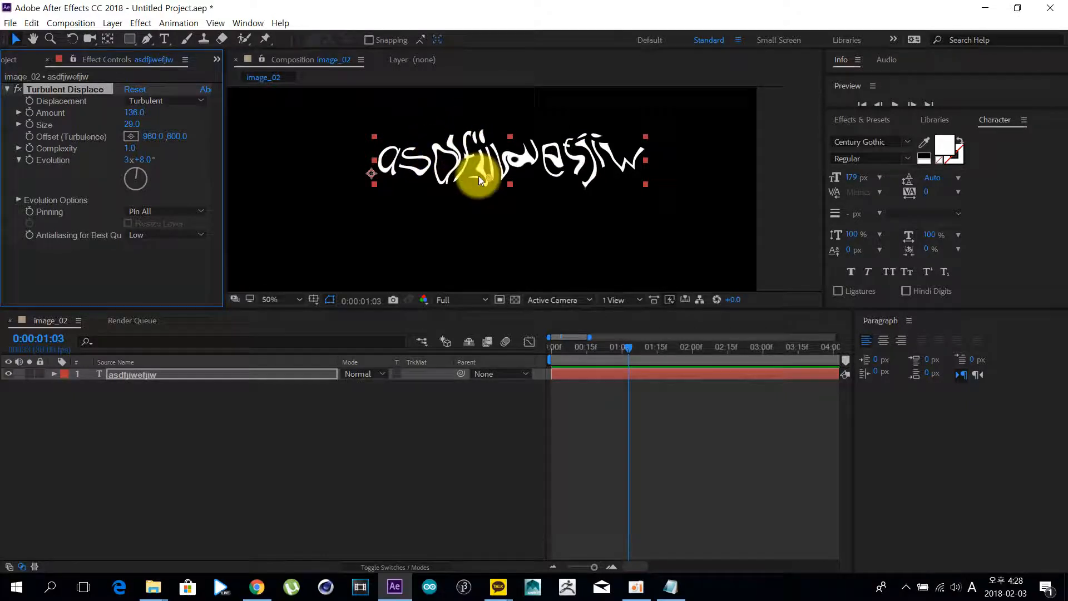
Try a Turbulent Displace Size of 198 on the text and settle on 100.
drag(133, 124, 255, 125)
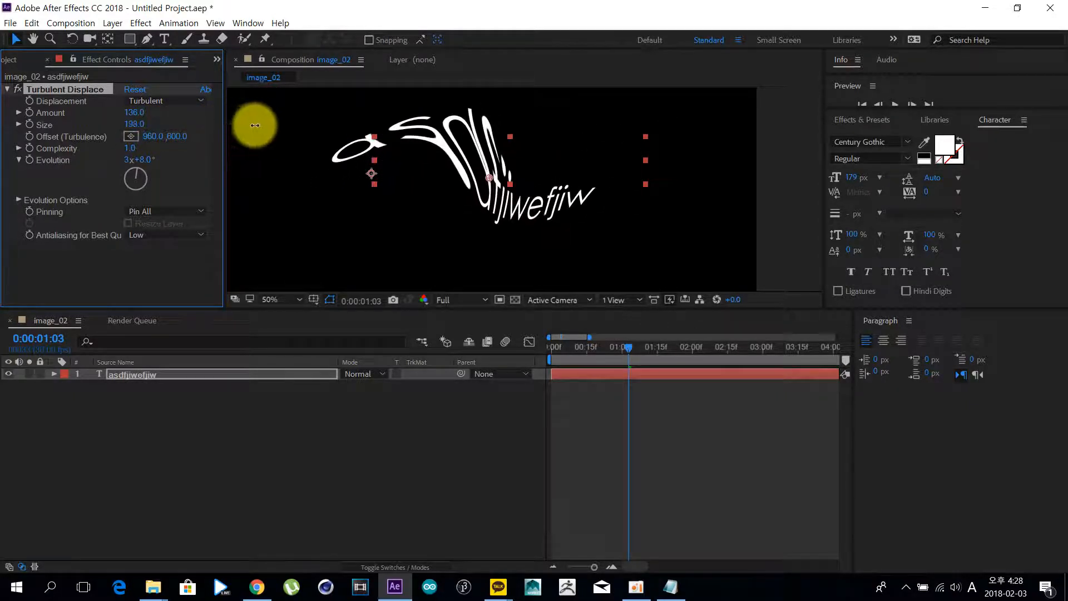
click(139, 124)
text(100)
key(Return)
Try shifting the turbulence Offset and raising Complexity to 4.6 on the text, and undo the changes.
drag(156, 136, 473, 138)
drag(133, 149, 372, 136)
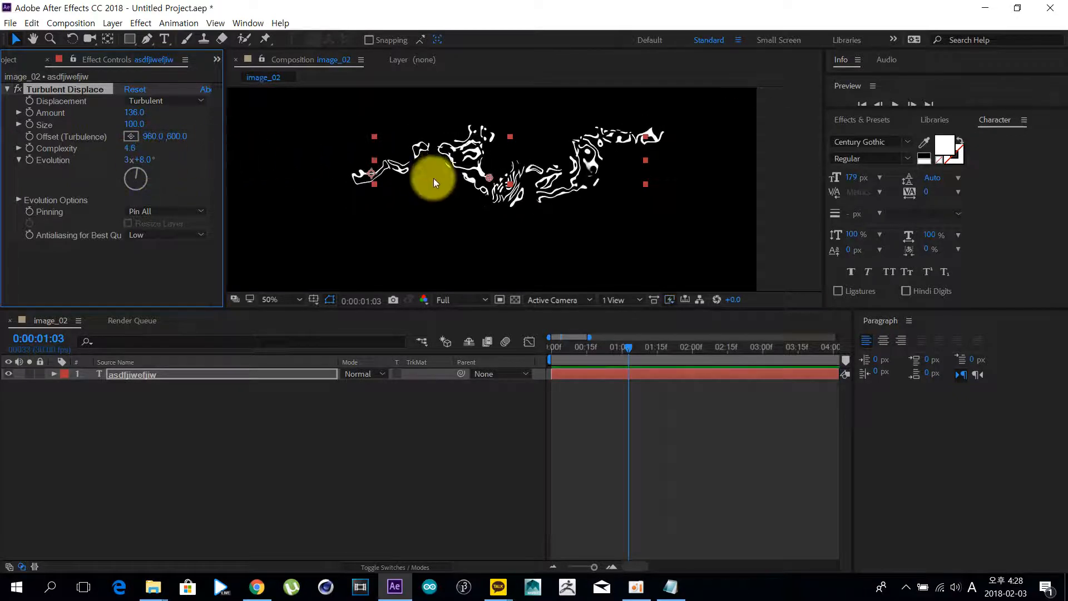
key(ctrl+z)
Set the text's Turbulent Displace Evolution to 0x+0.0° and try an Amount of 10 before settling on 20.
drag(148, 160, 143, 121)
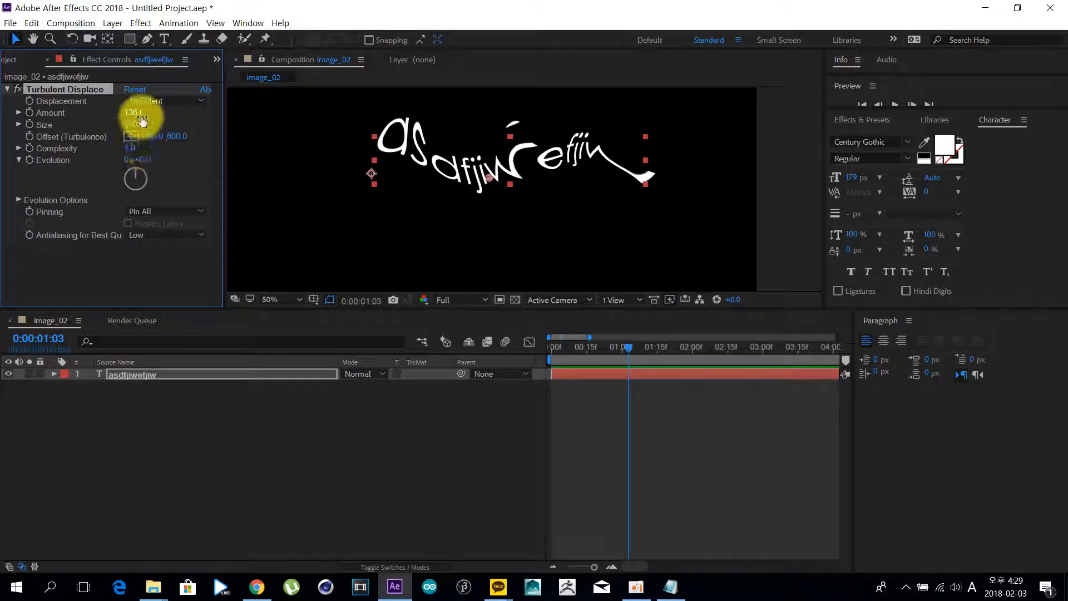
click(136, 113)
text(10)
key(Return)
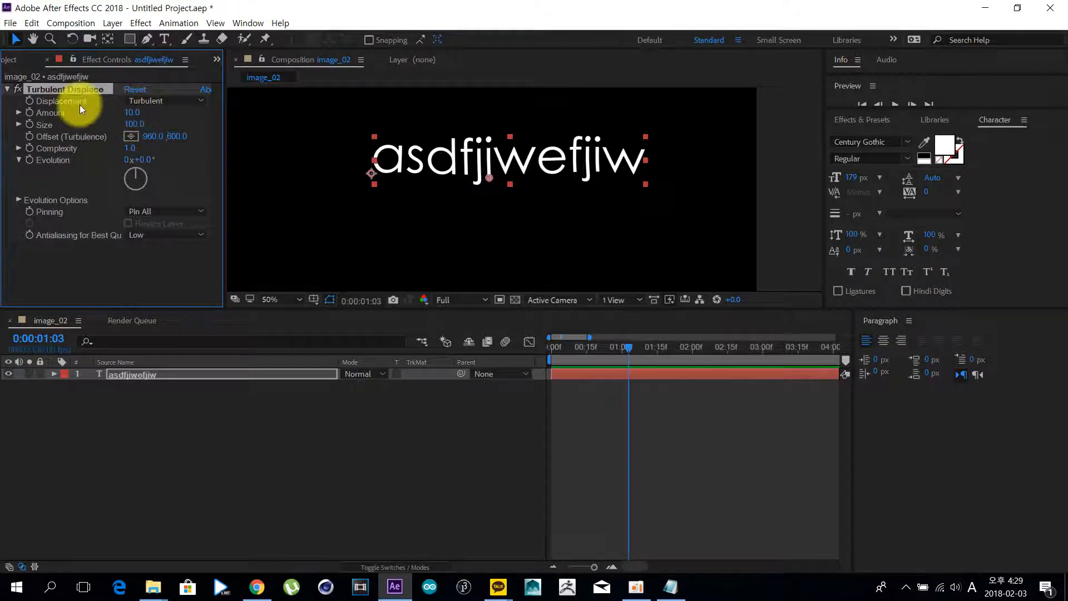
click(136, 112)
text(20)
key(Return)
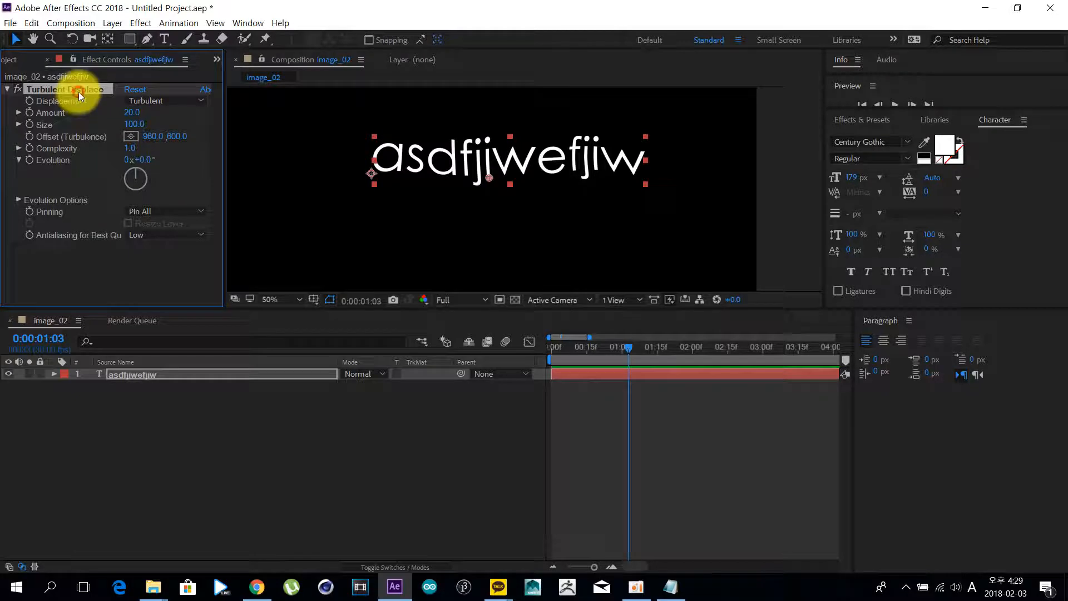
Duplicate the Turbulent Displace effect and set the copy's Size to 20, trying 10 first.
key(ctrl+d)
click(135, 191)
text(10)
key(Return)
click(131, 190)
text(20)
key(Return)
click(251, 401)
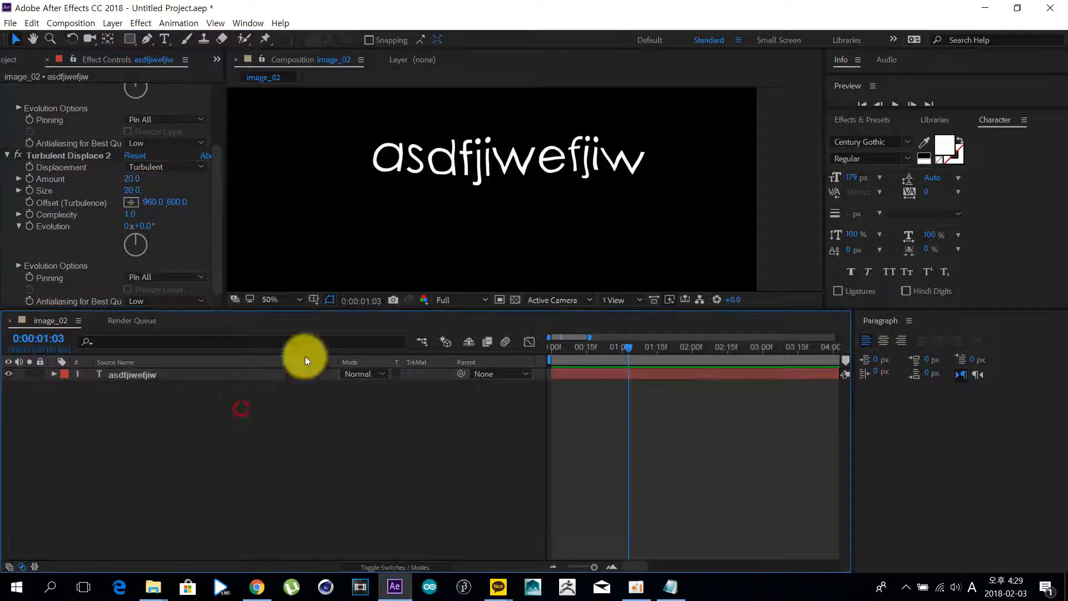
scroll(423, 220, down, 1)
scroll(460, 172, up, 1)
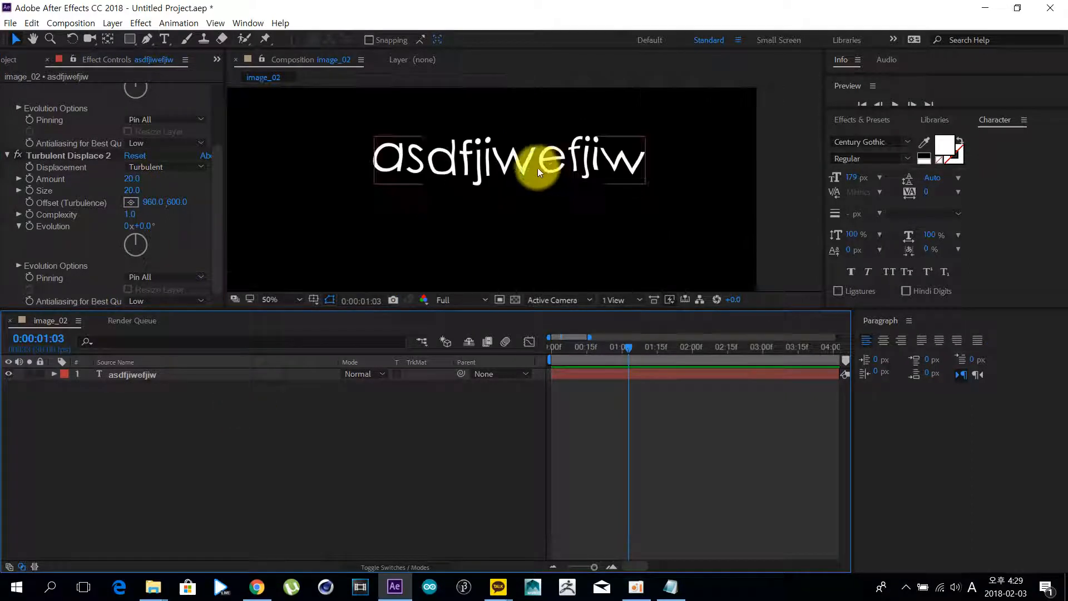
Compare the text with both Turbulent Displace effects switched off and on.
click(48, 155)
scroll(47, 128, up, 3)
shift+click(32, 92)
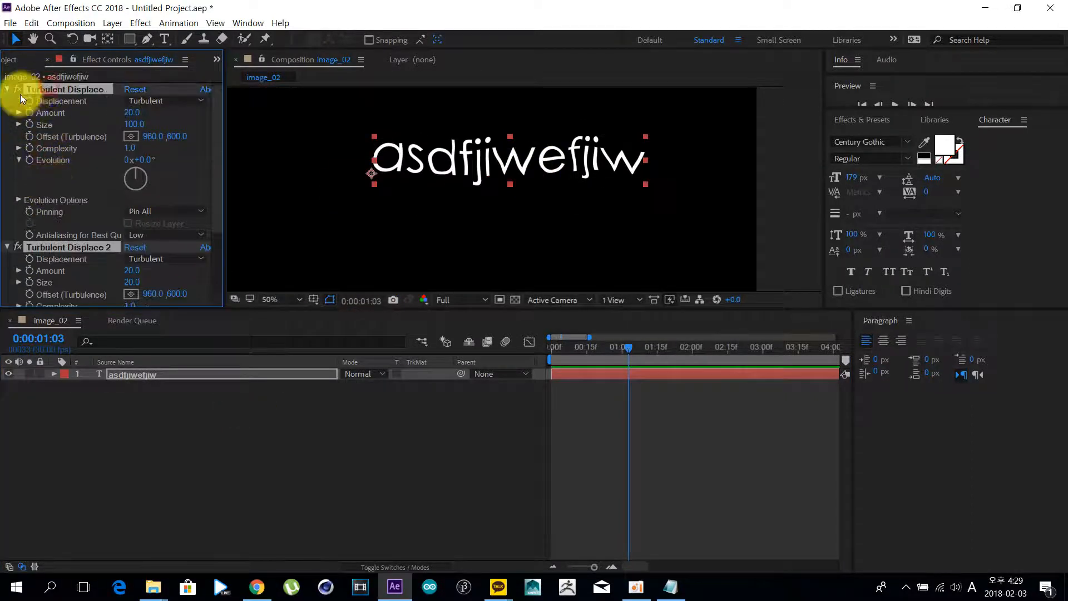
key(grave)
click(19, 91)
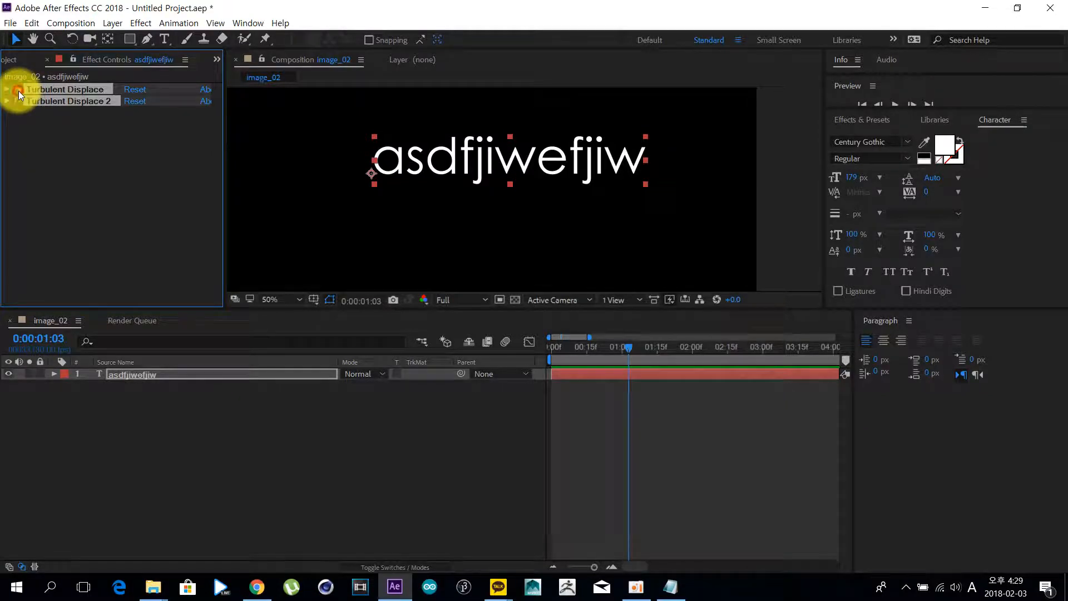
click(18, 92)
scroll(439, 135, down, 1)
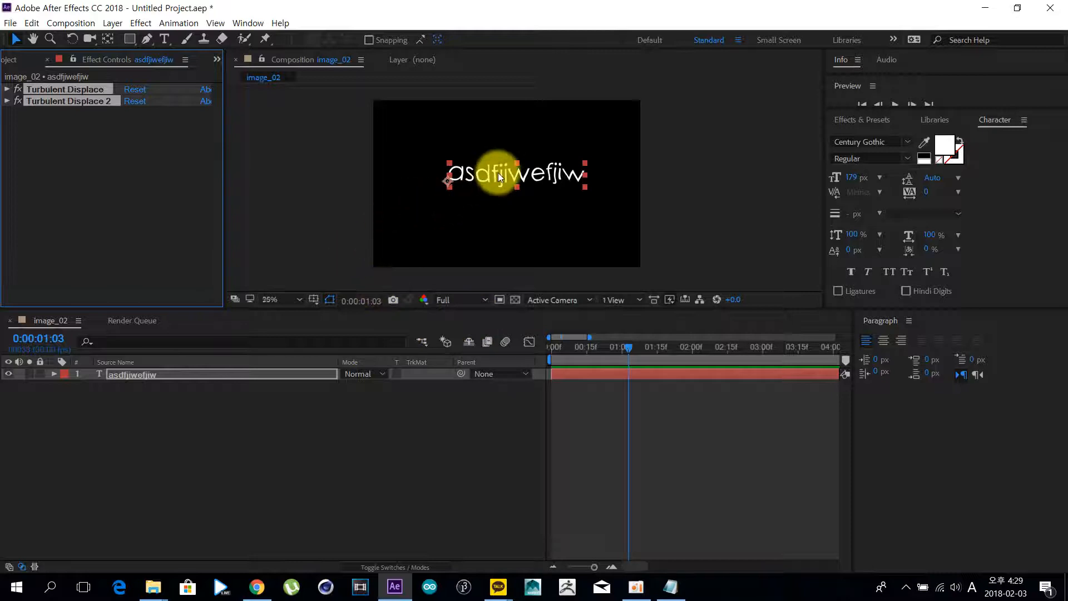
key(period)
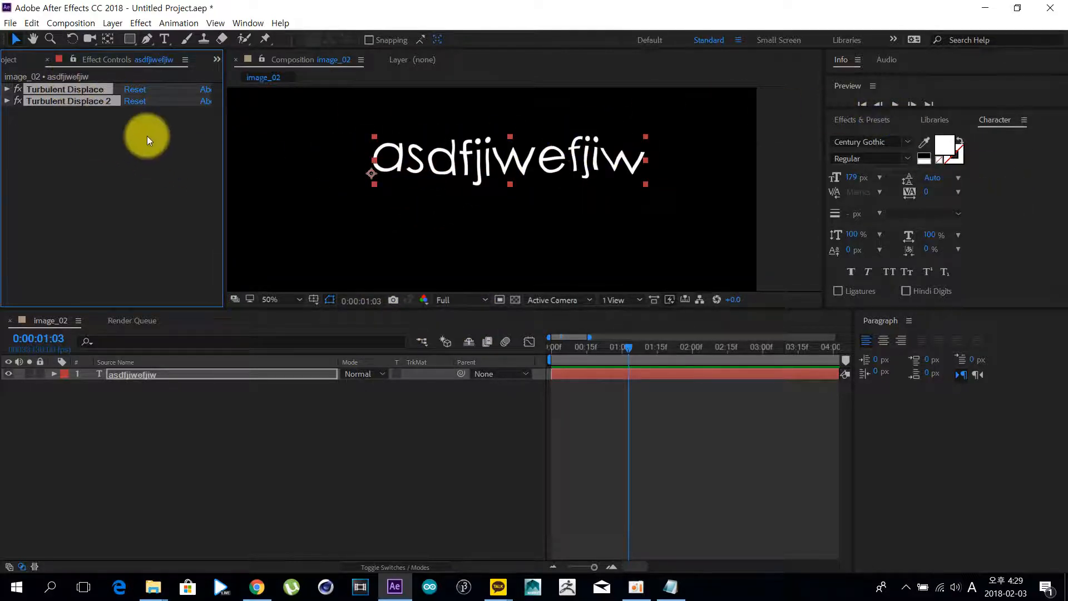
Expand the settings of both Turbulent Displace effects and select the two effects together.
click(6, 101)
click(5, 102)
click(63, 182)
scroll(64, 139, up, 2)
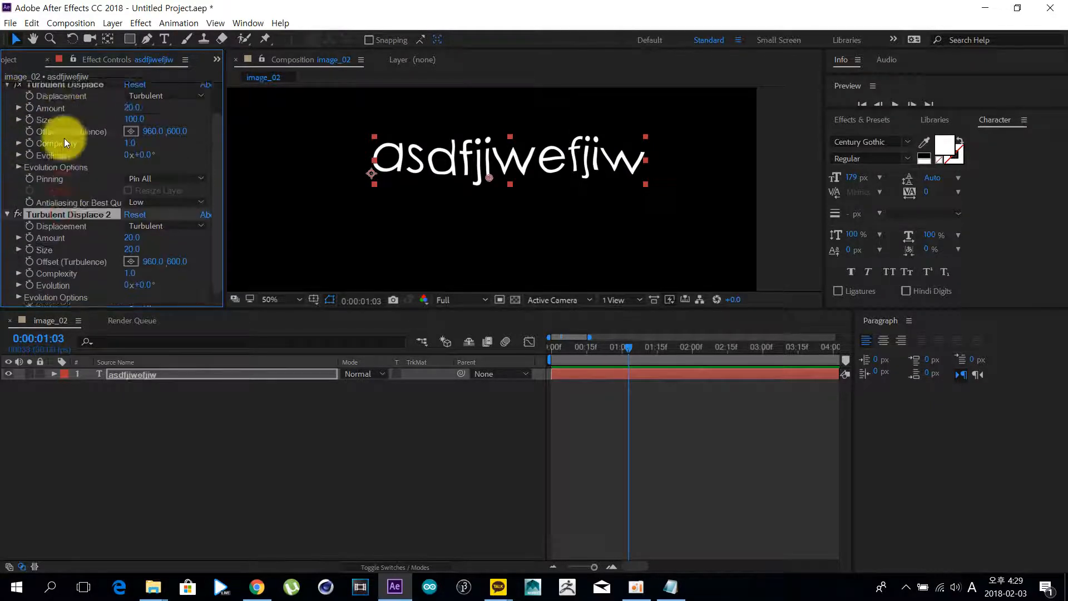
ctrl+click(62, 89)
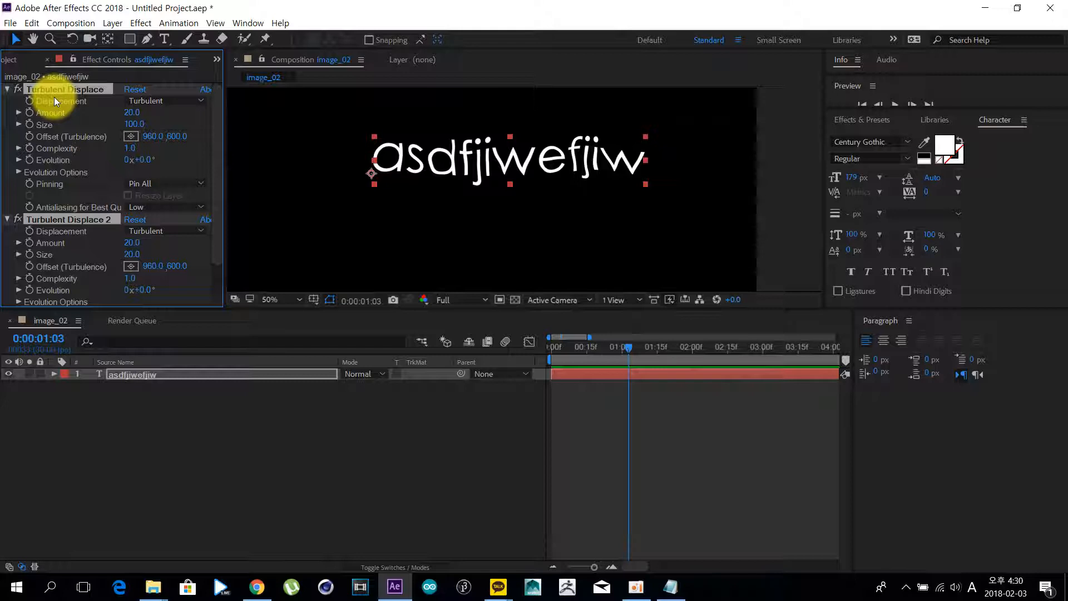
Repeatedly expand and collapse all property groups of the two selected effects, leaving them collapsed.
key(ctrl+grave)
key(ctrl+grave)
key(ctrl+grave)
key(ctrl+grave)
key(ctrl+grave)
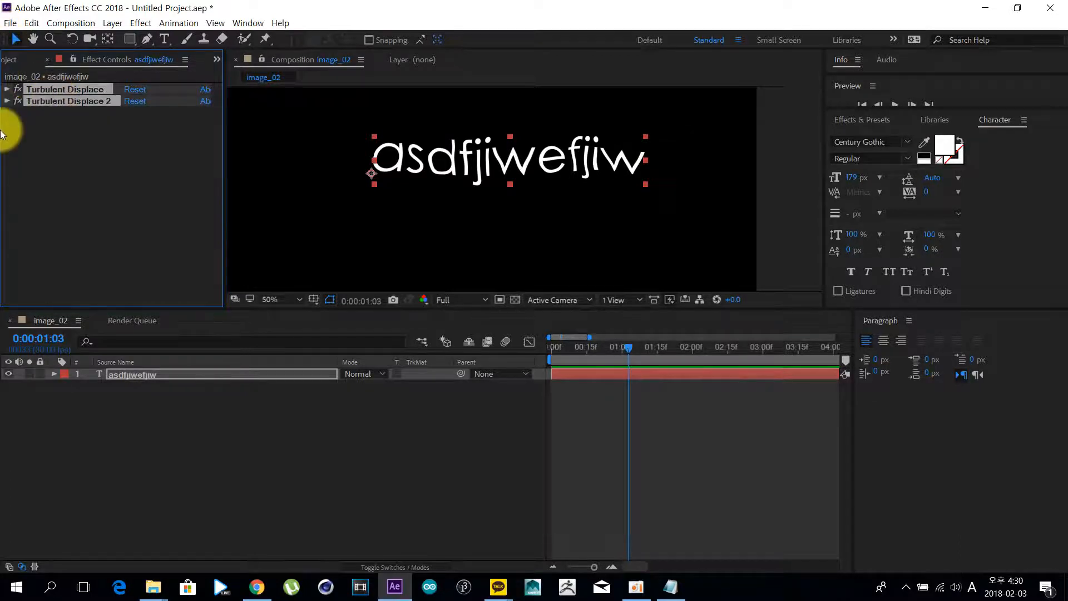
key(ctrl+grave)
scroll(61, 139, down, 6)
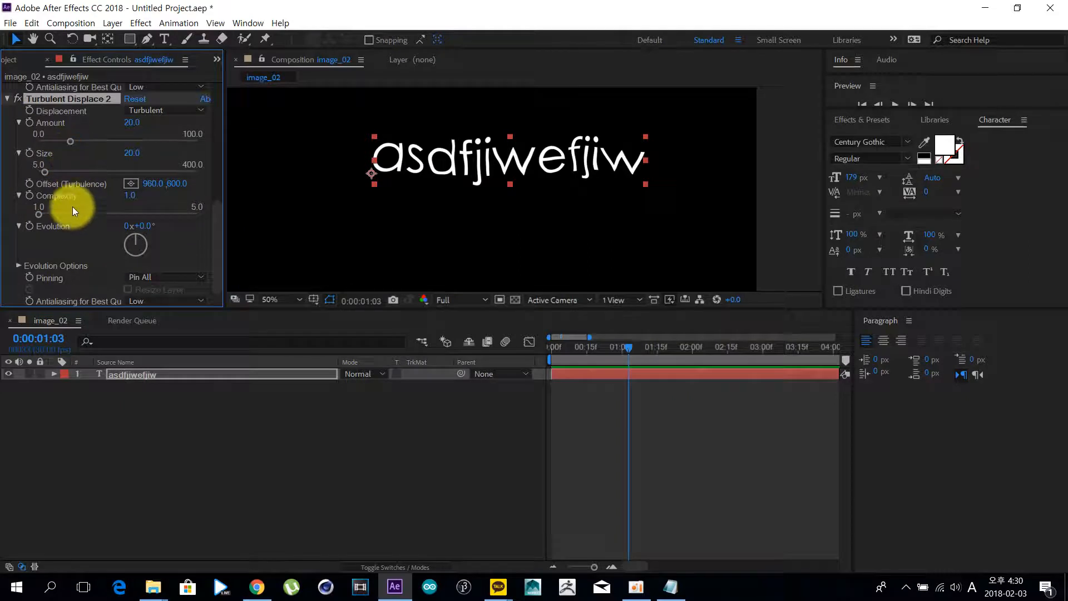
key(ctrl+grave)
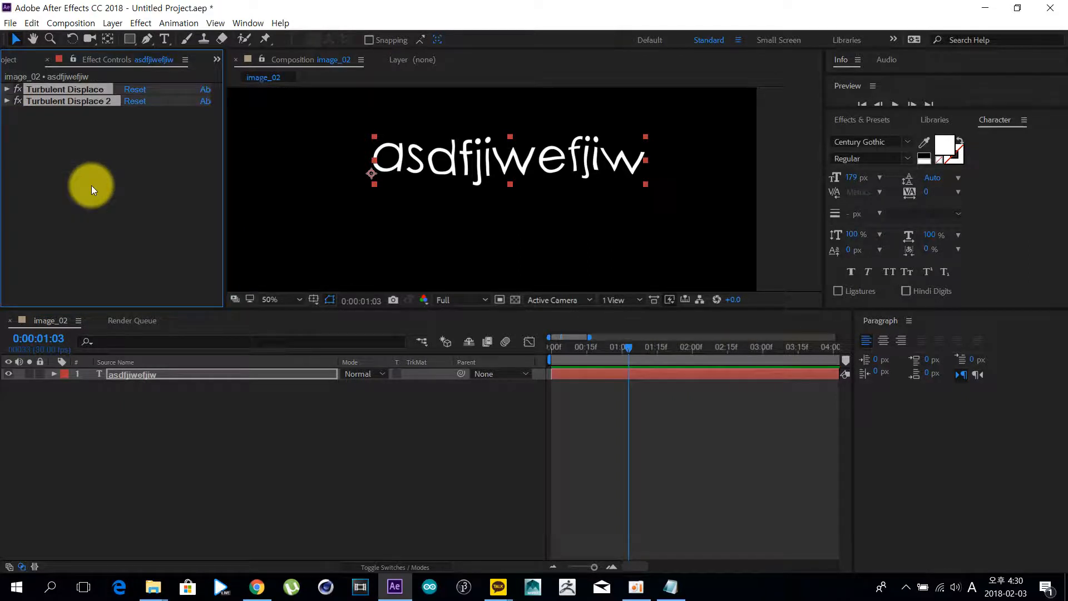
Expand all properties of the text layer in the timeline and look through them.
click(130, 429)
click(145, 372)
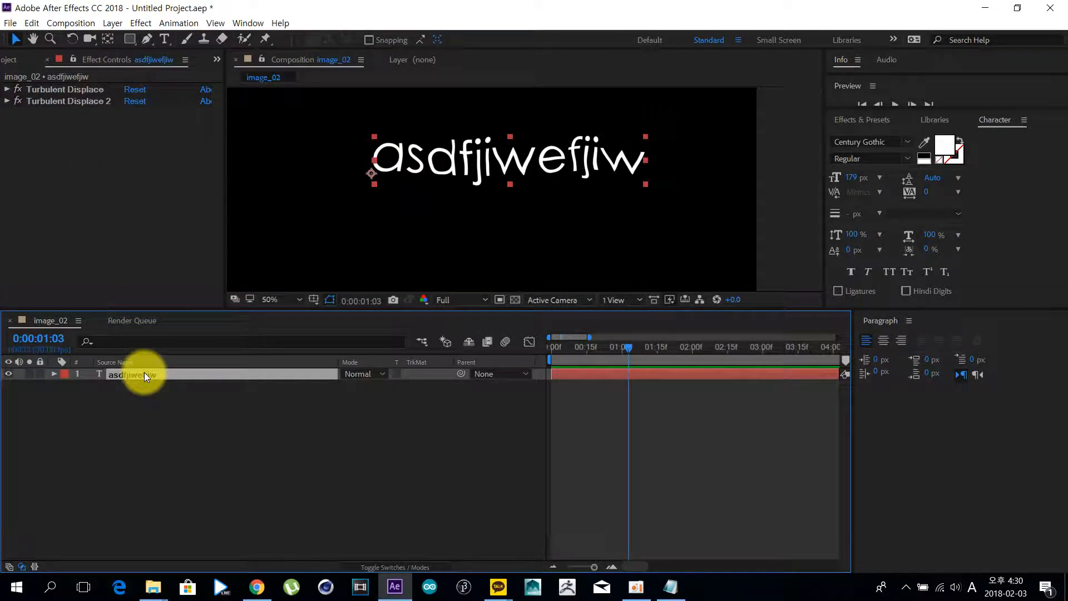
key(ctrl+grave)
scroll(128, 393, down, 4)
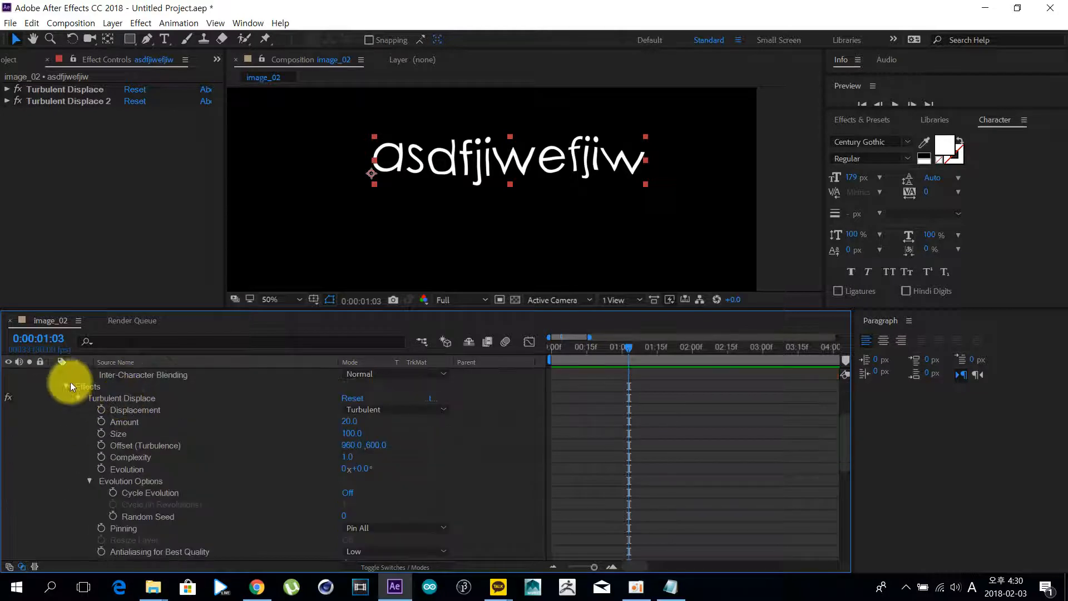
scroll(95, 501, down, 2)
scroll(119, 466, up, 6)
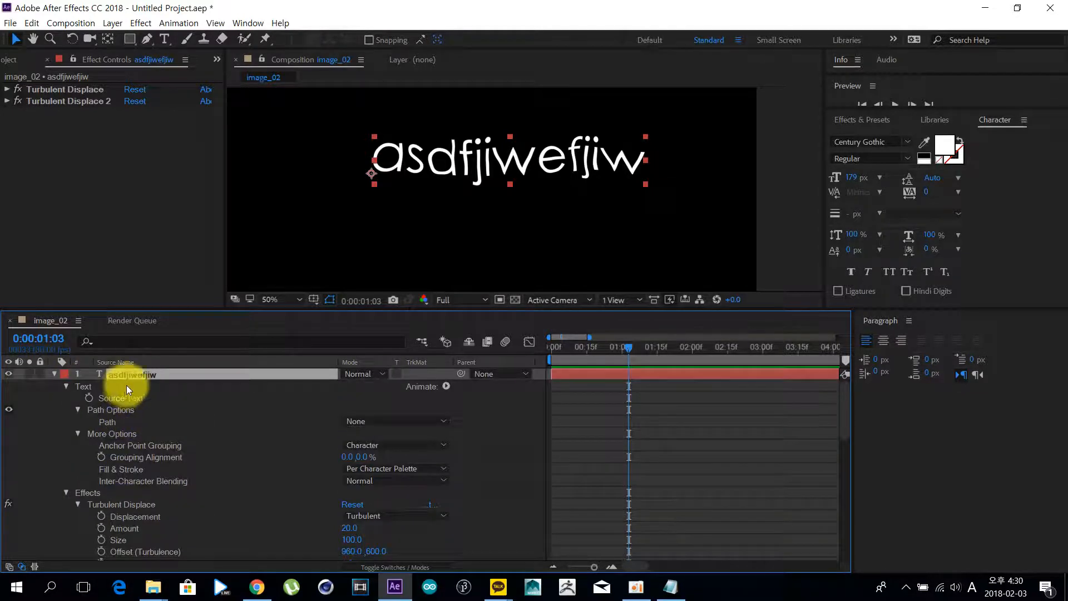
Duplicate the text layer four times and expand and collapse the properties of all five layers together.
key(ctrl+d)
key(ctrl+d)
key(ctrl+d)
key(ctrl+d)
key(ctrl+a)
key(ctrl+grave)
key(ctrl+grave)
key(ctrl+grave)
key(ctrl+grave)
Delete the four duplicate text layers and select the remaining original.
click(142, 434)
click(148, 400)
shift+click(148, 405)
shift+click(152, 380)
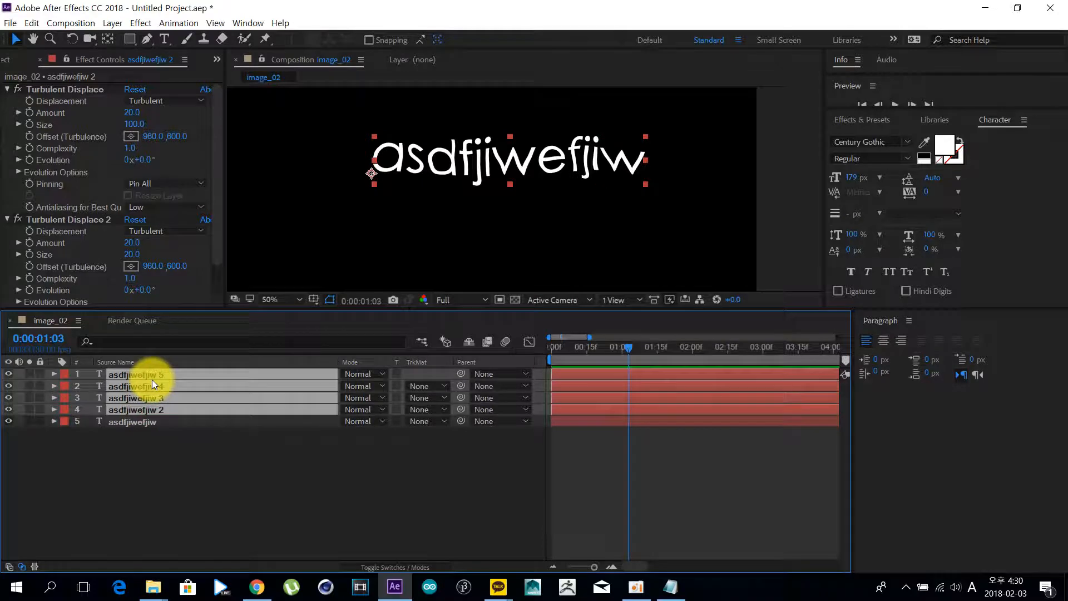
key(Delete)
click(154, 379)
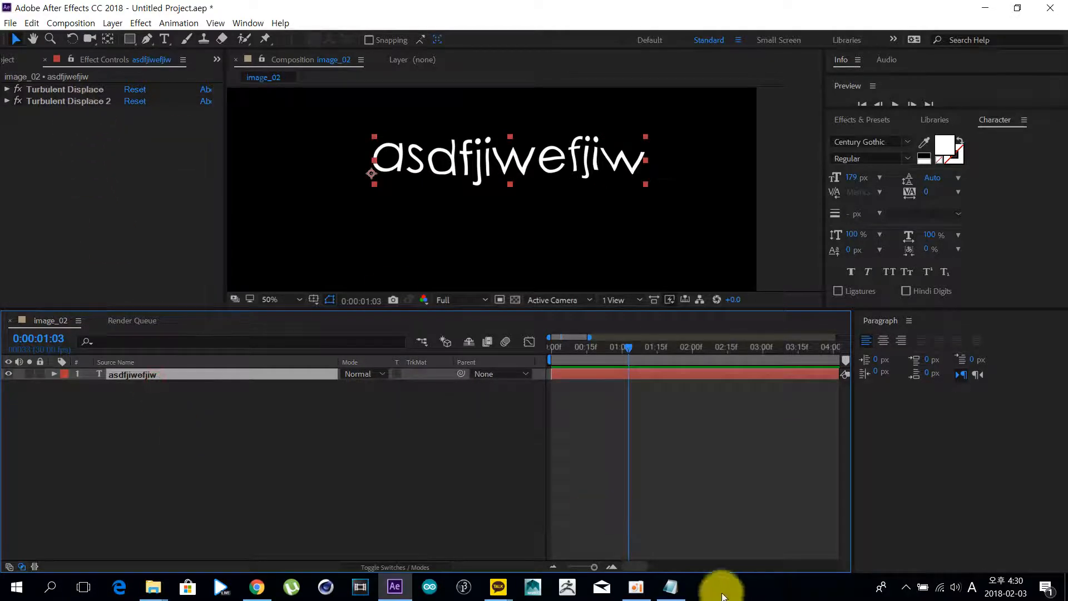
Switch to the Notepad effect list and check the line with roughen edge, bevel alpha and drop shadow.
click(639, 581)
click(639, 582)
click(671, 587)
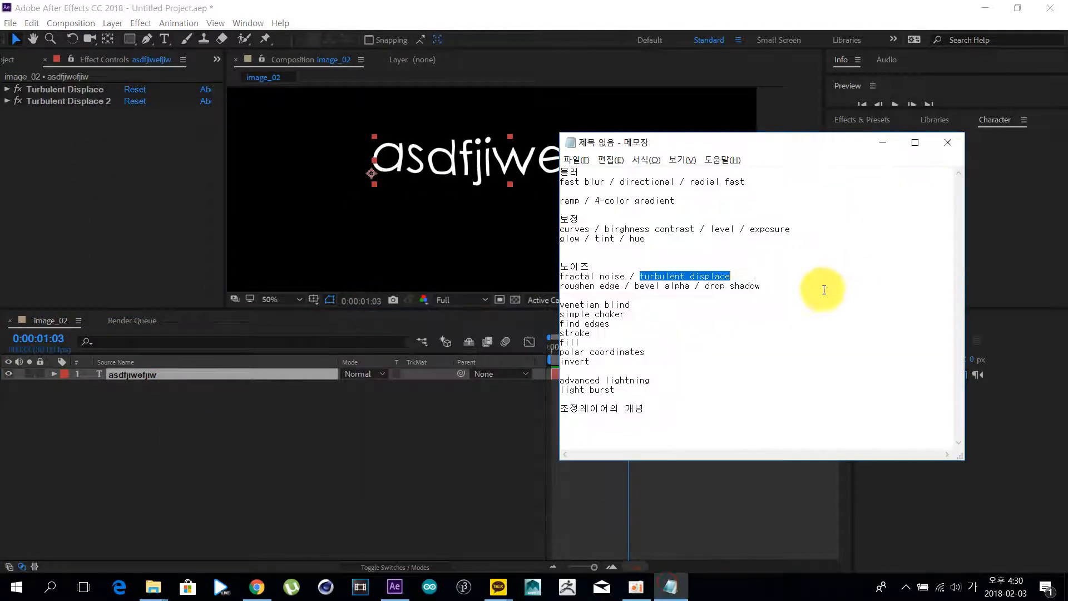
drag(561, 285, 767, 285)
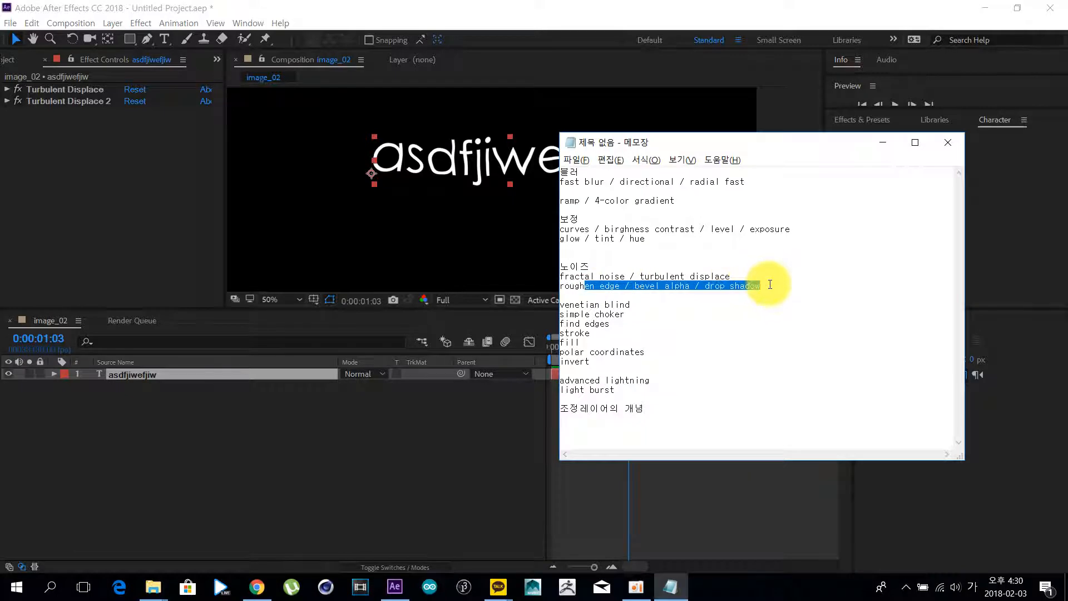
click(770, 284)
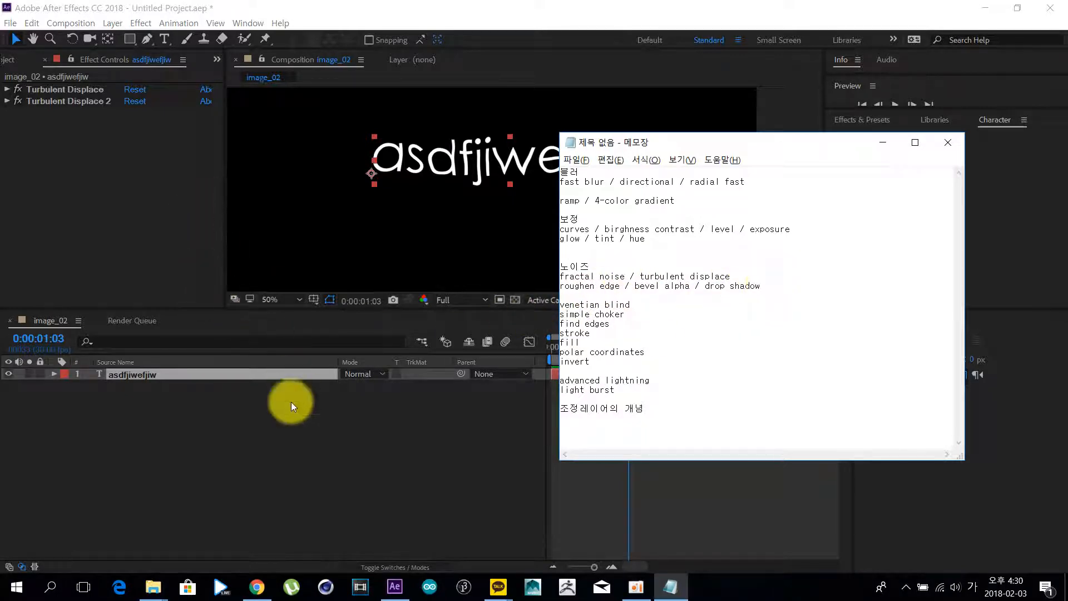
Return to After Effects, apply Fractal Noise to the text layer and collapse its settings.
click(255, 428)
click(274, 375)
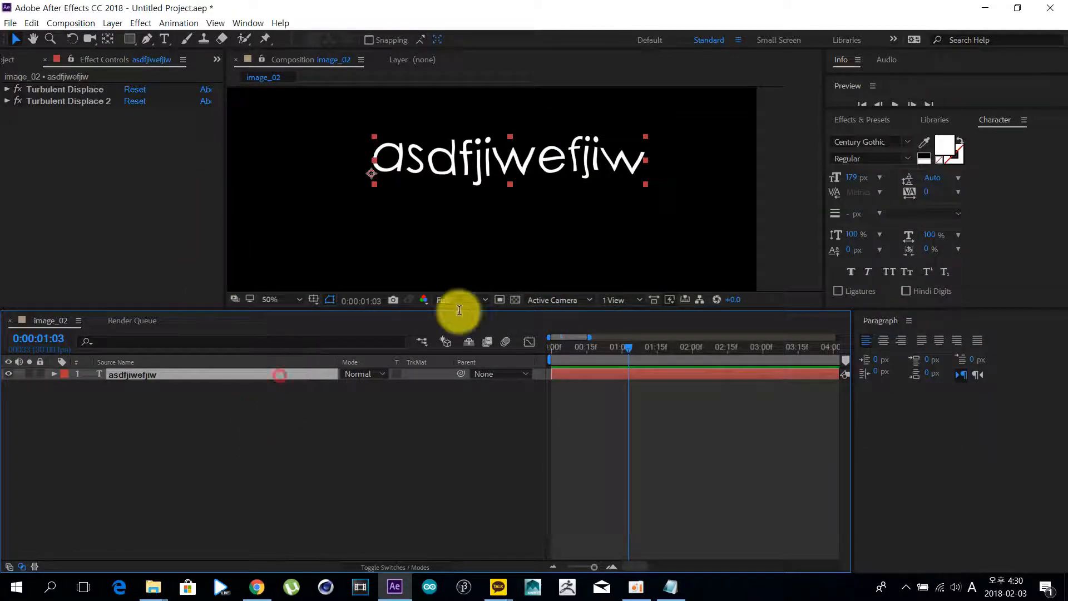
click(849, 123)
click(879, 135)
text(fracta)
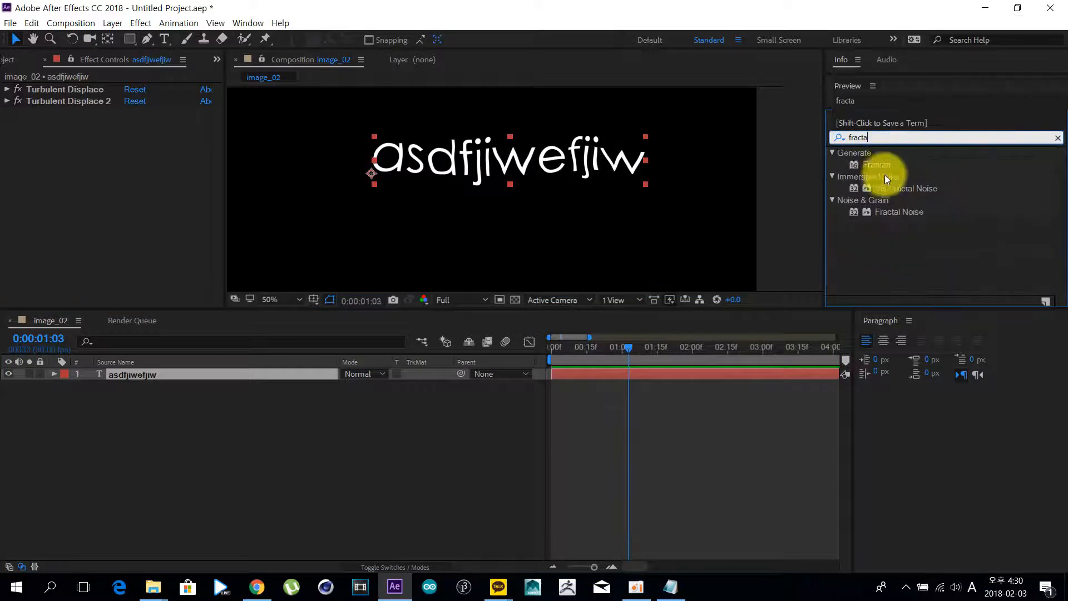
double_click(897, 210)
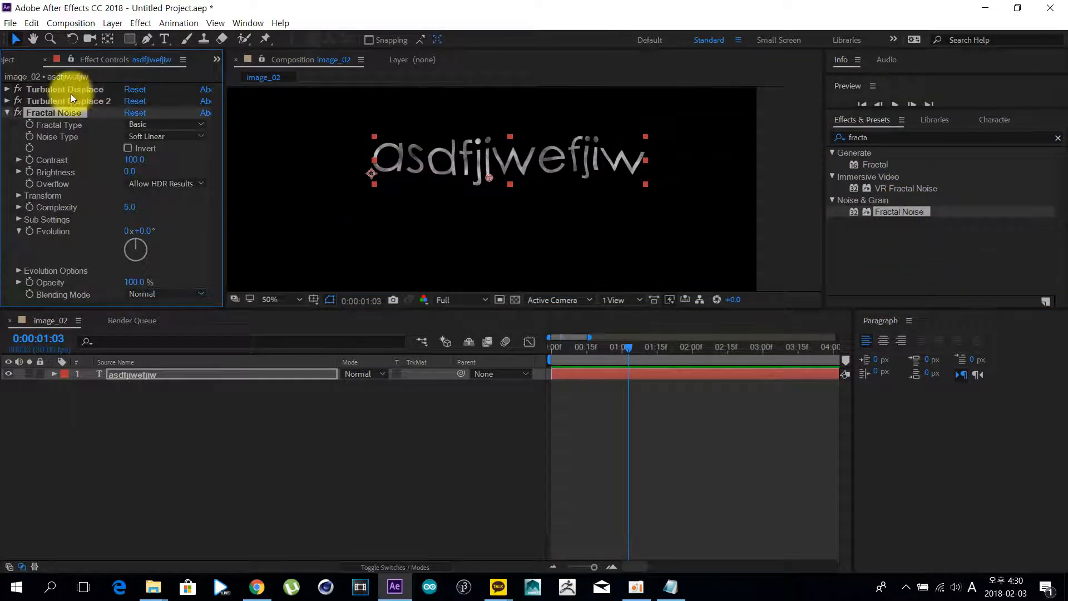
double_click(59, 111)
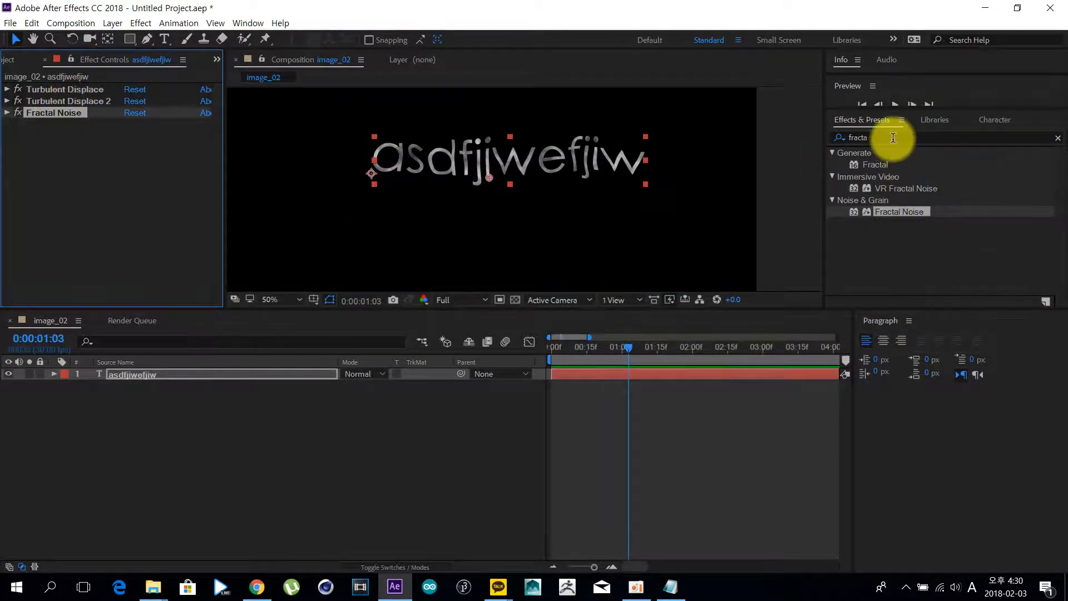
Find the Roughen Edges effect and apply it to the text layer.
key(alt+Tab)
key(alt+Tab)
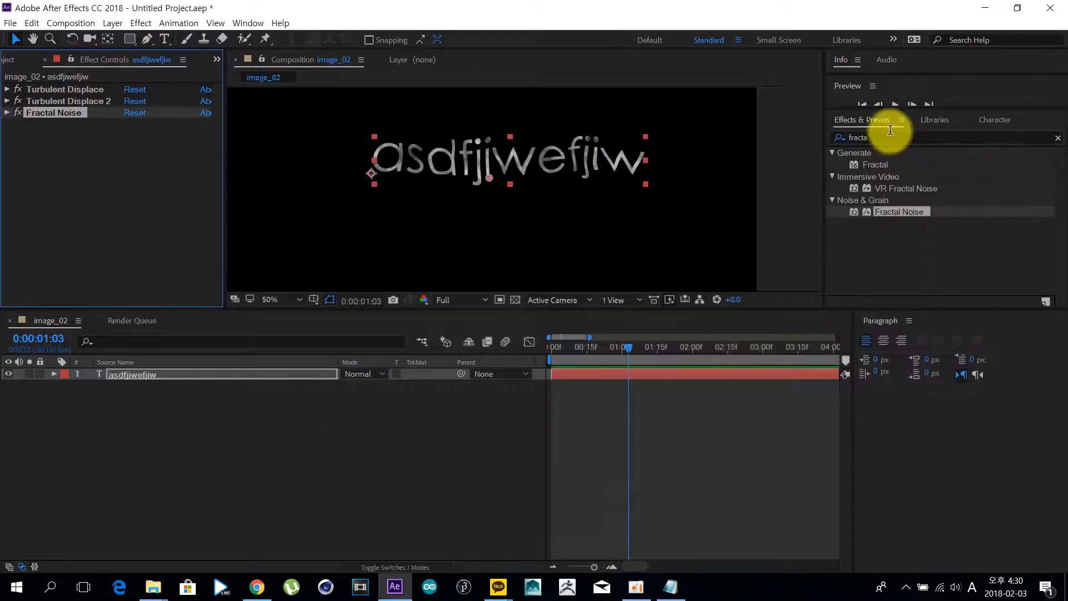
click(887, 137)
text(rough)
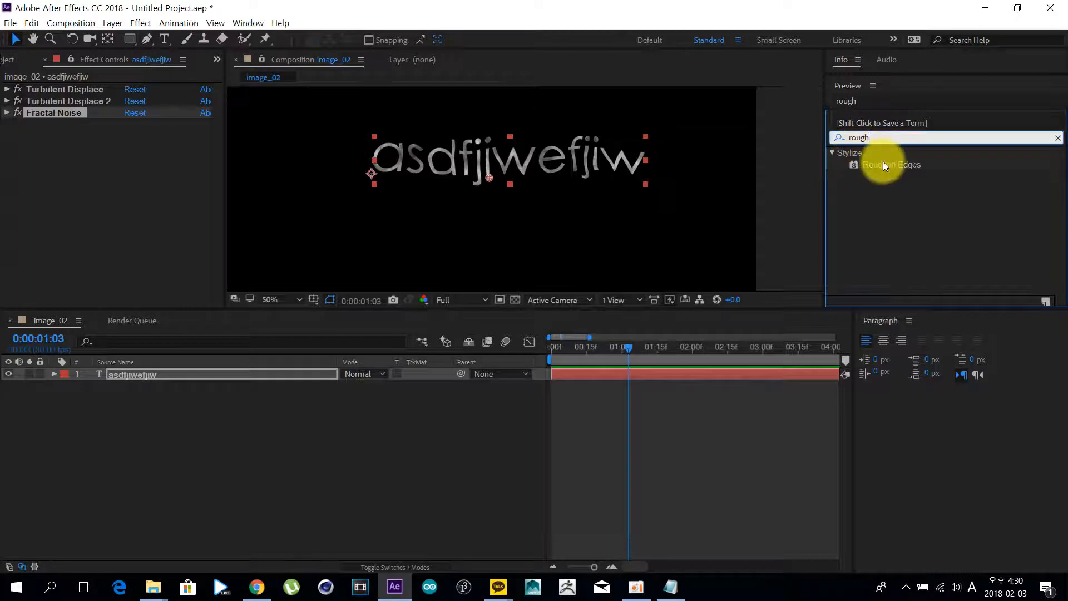
click(906, 165)
double_click(905, 165)
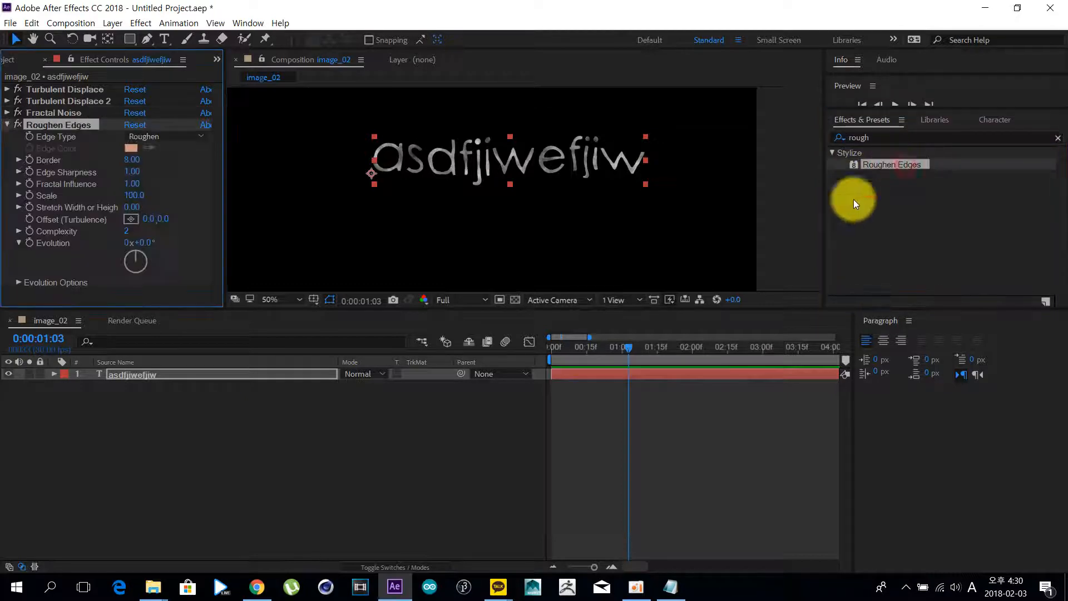
Disable Turbulent Displace, Turbulent Displace 2 and Fractal Noise on the text layer.
scroll(421, 161, up, 2)
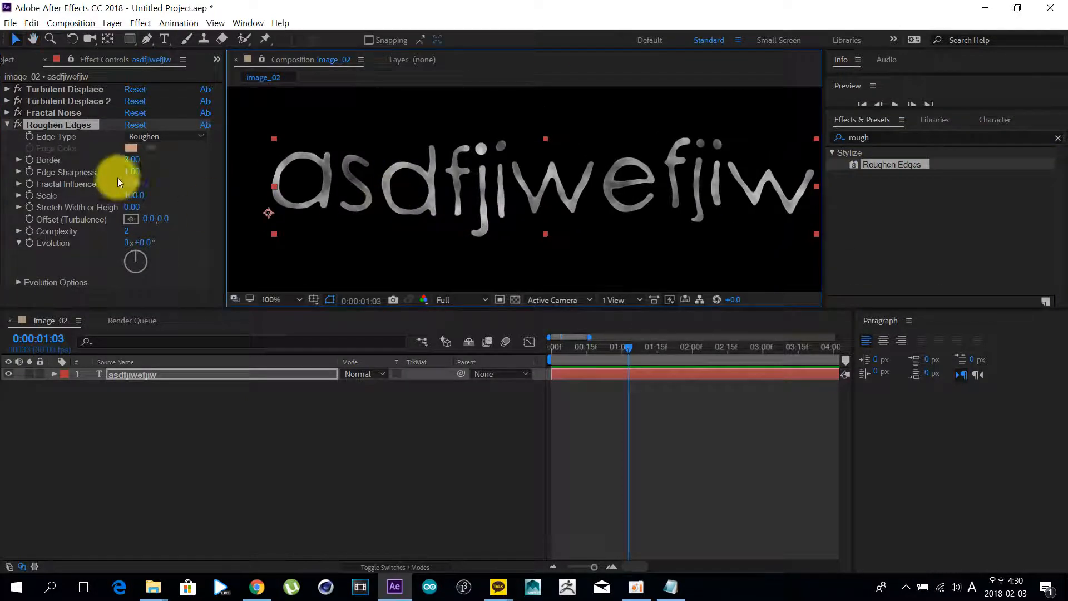
click(18, 82)
click(17, 89)
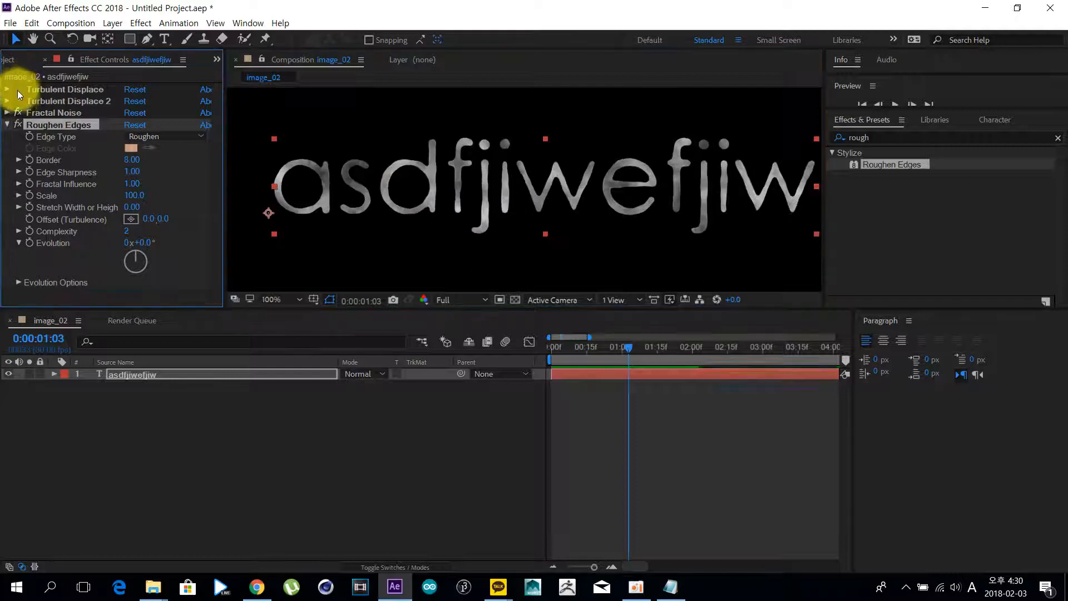
click(18, 101)
click(18, 113)
Compare the text's outline with Roughen Edges switched off and back on.
key(h)
mouse_move(532, 155)
mouse_down()
mouse_move(481, 160)
mouse_move(534, 154)
mouse_up()
key(v)
click(15, 126)
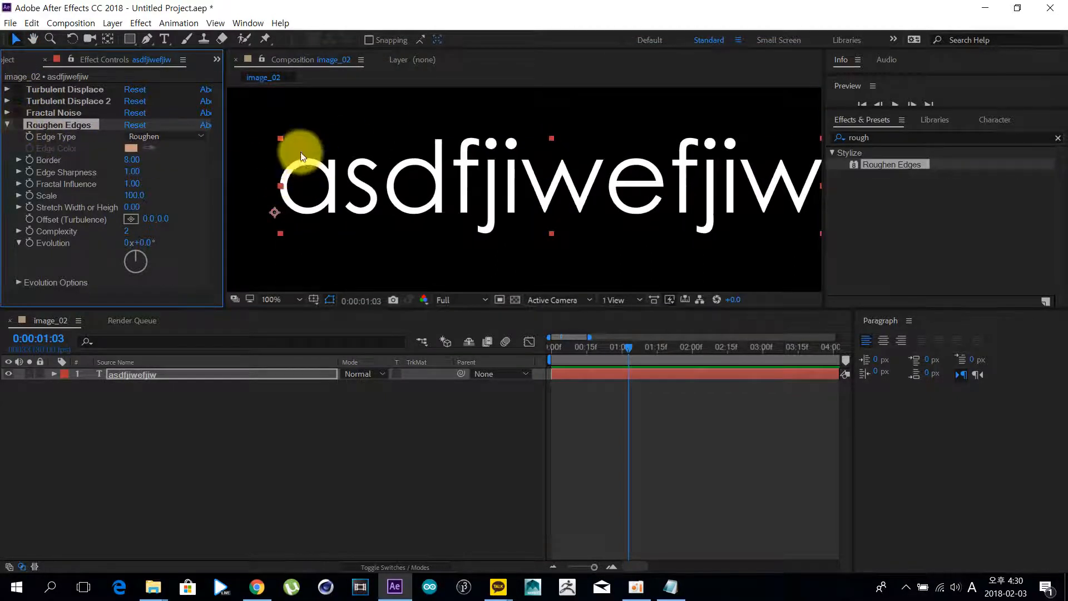
click(20, 124)
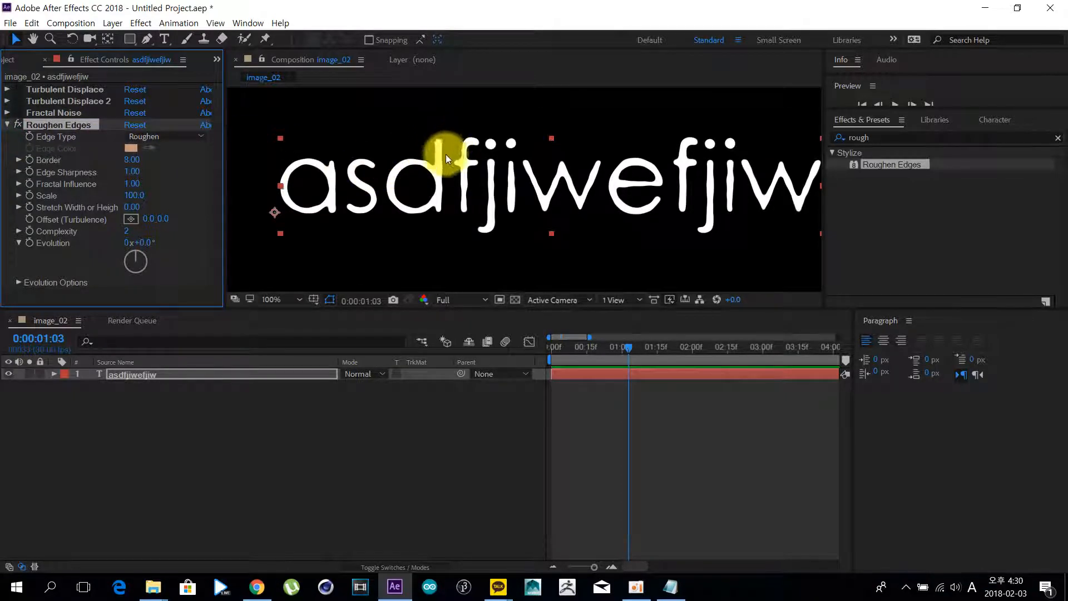
Try a larger Border value for Roughen Edges on the text, and set its Edge Type to Rusty.
drag(138, 159, 251, 150)
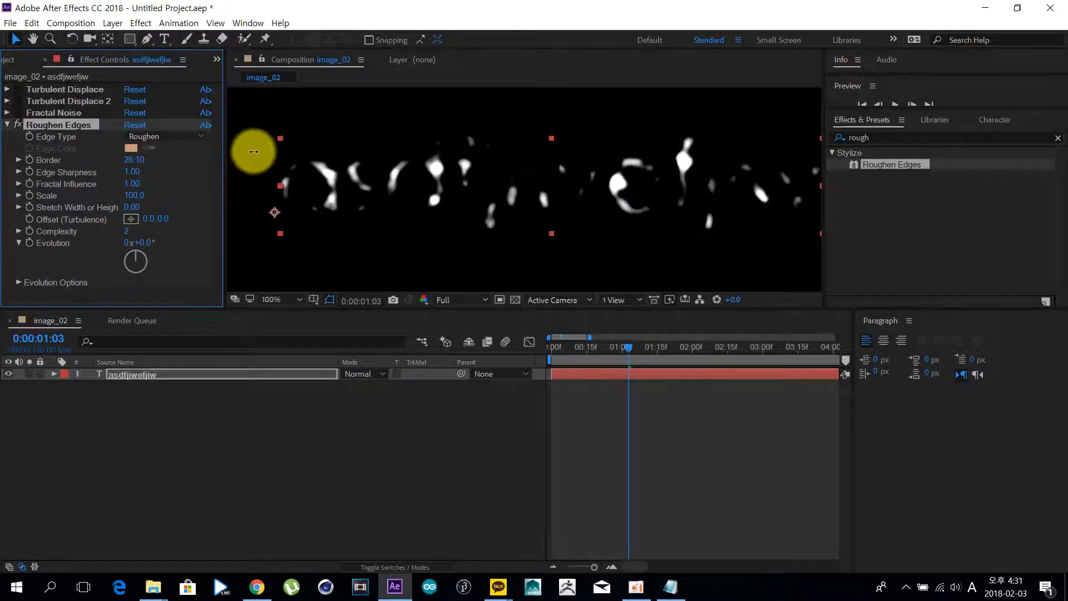
click(145, 135)
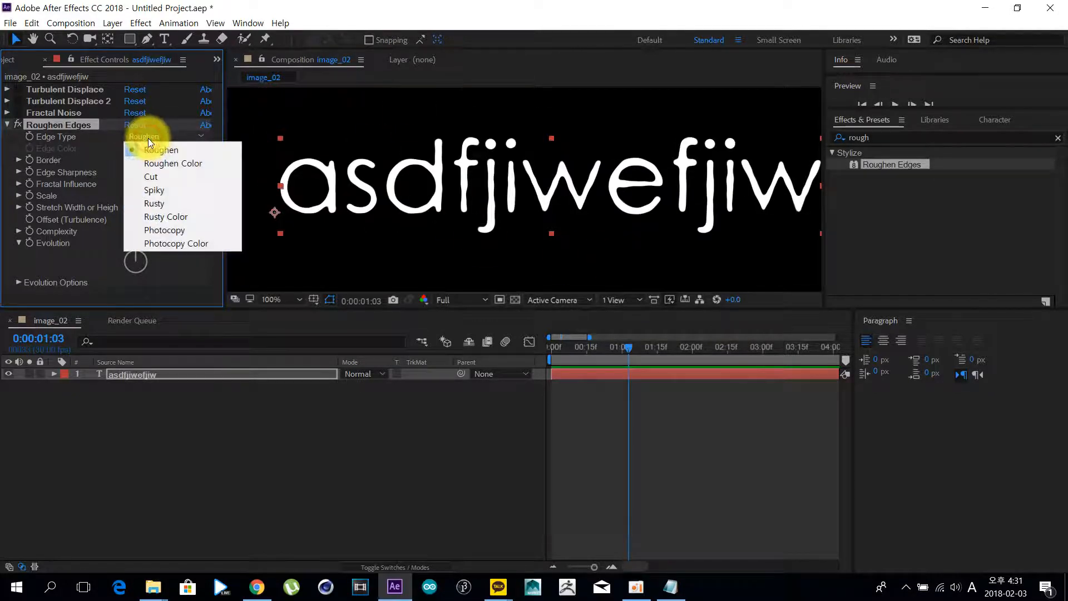
click(165, 203)
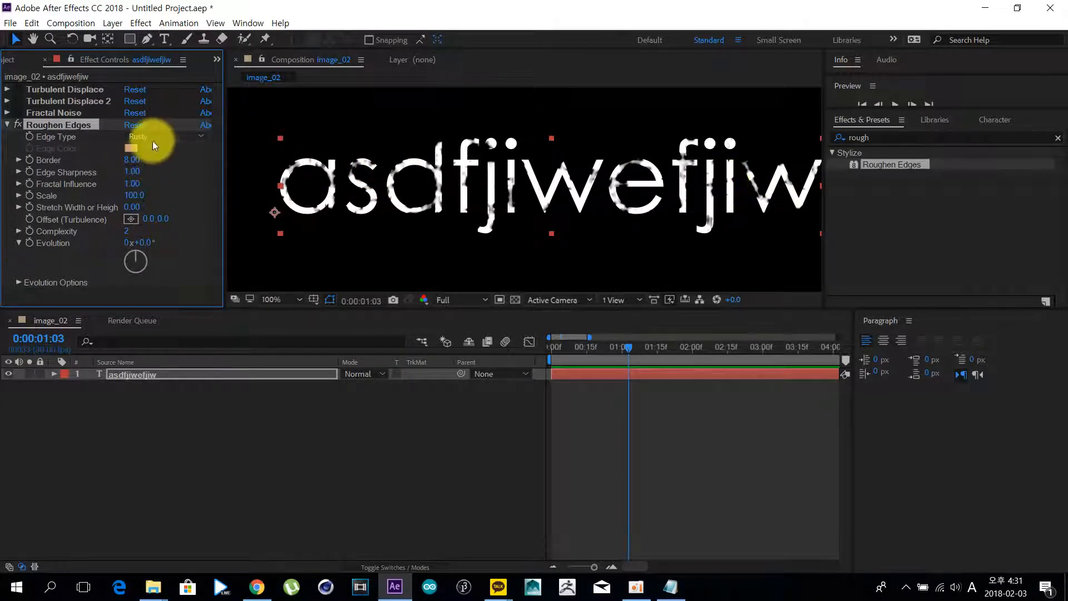
scroll(617, 171, down, 2)
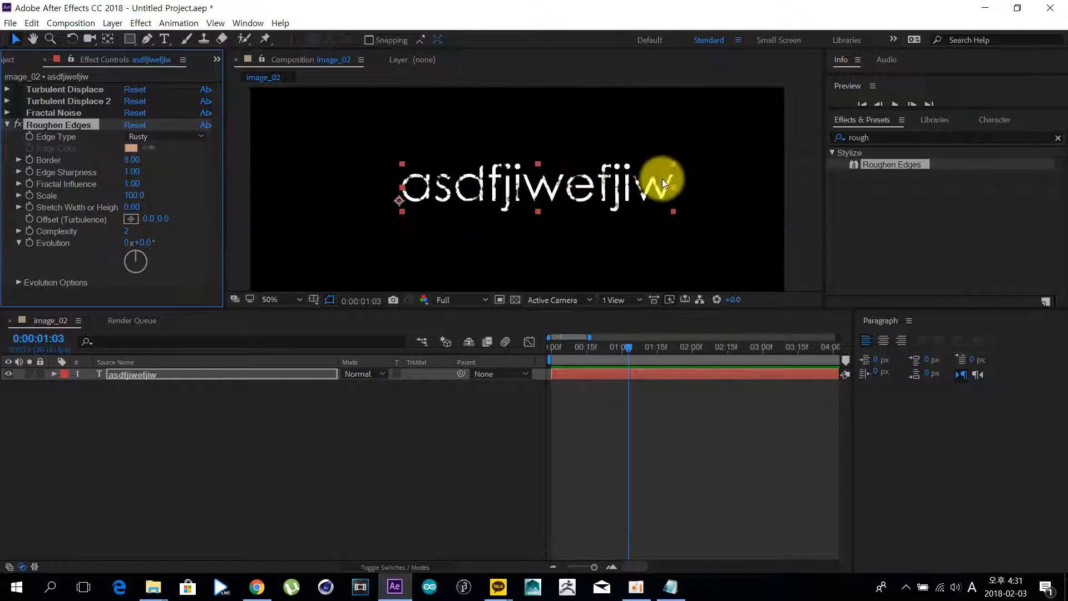
scroll(480, 197, up, 2)
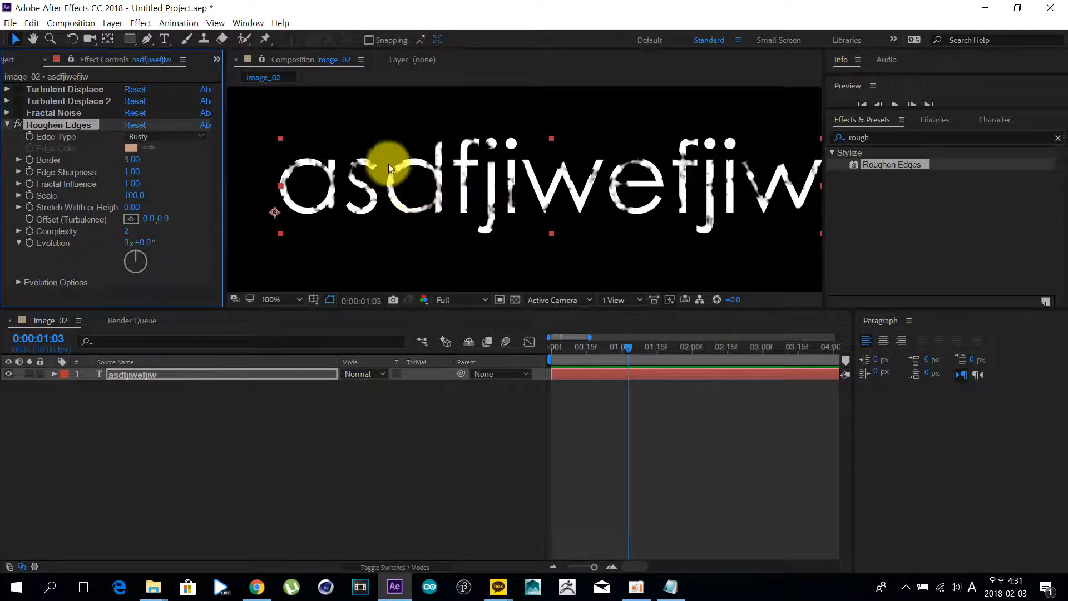
Re-enable Fractal Noise, Turbulent Displace 2 and Turbulent Displace on the text layer and collapse the Roughen Edges settings.
click(18, 112)
click(18, 100)
click(18, 89)
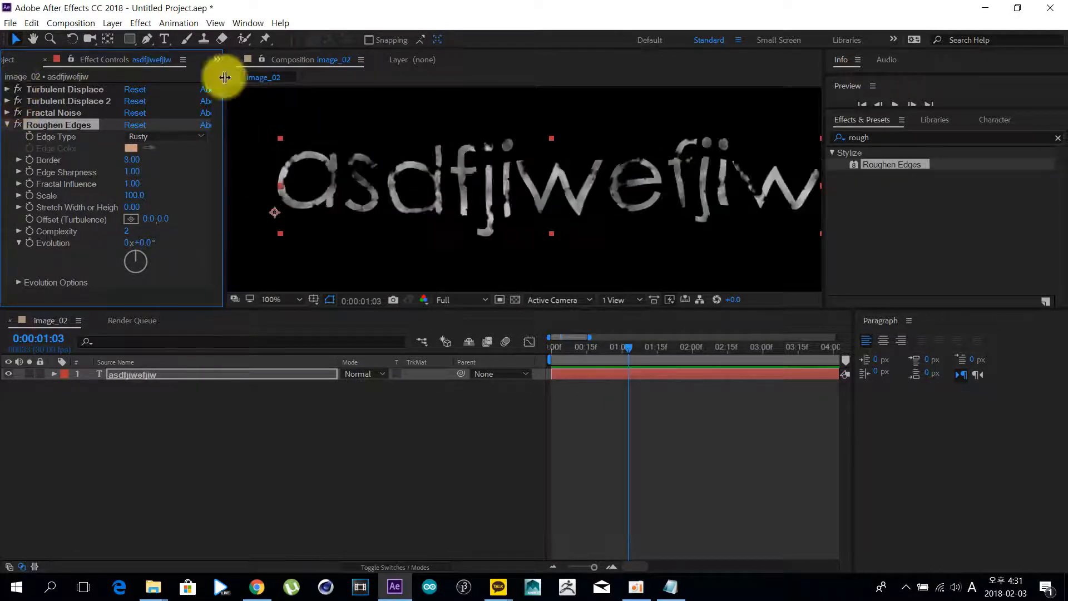
scroll(406, 149, down, 2)
click(401, 477)
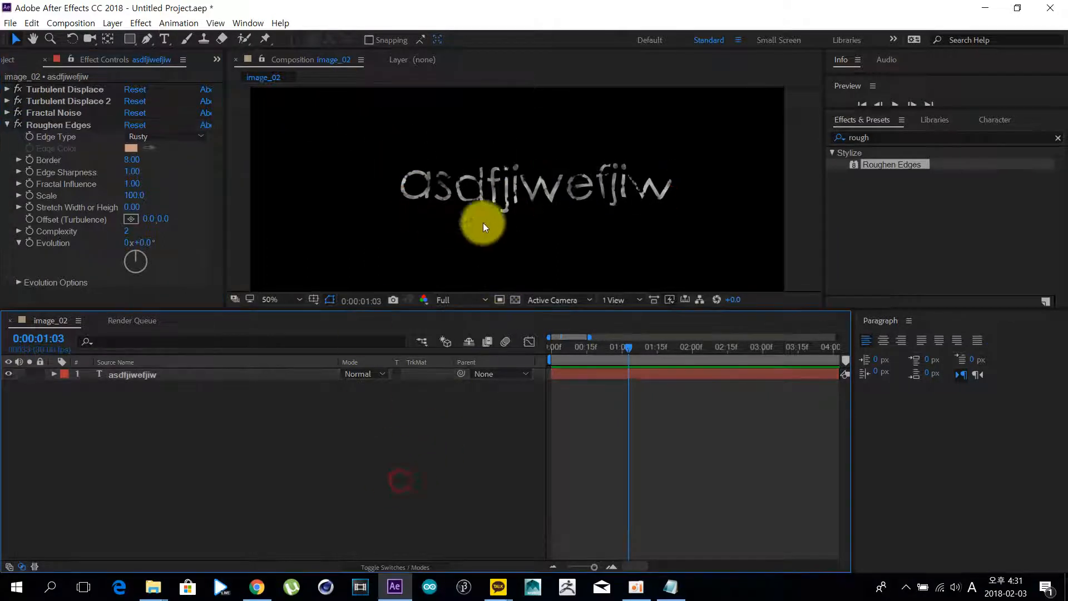
click(20, 122)
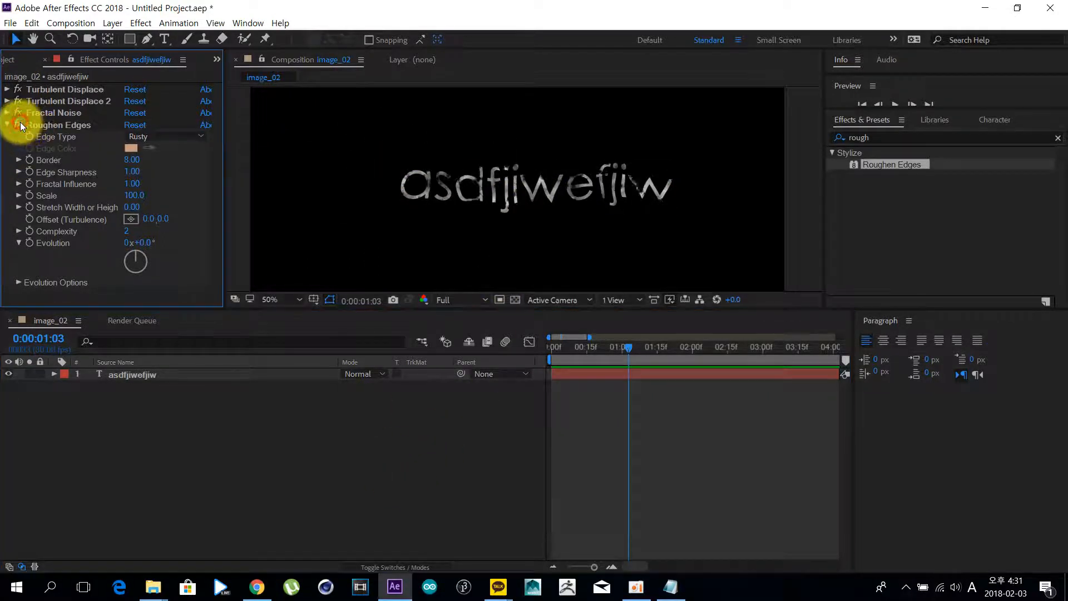
click(8, 127)
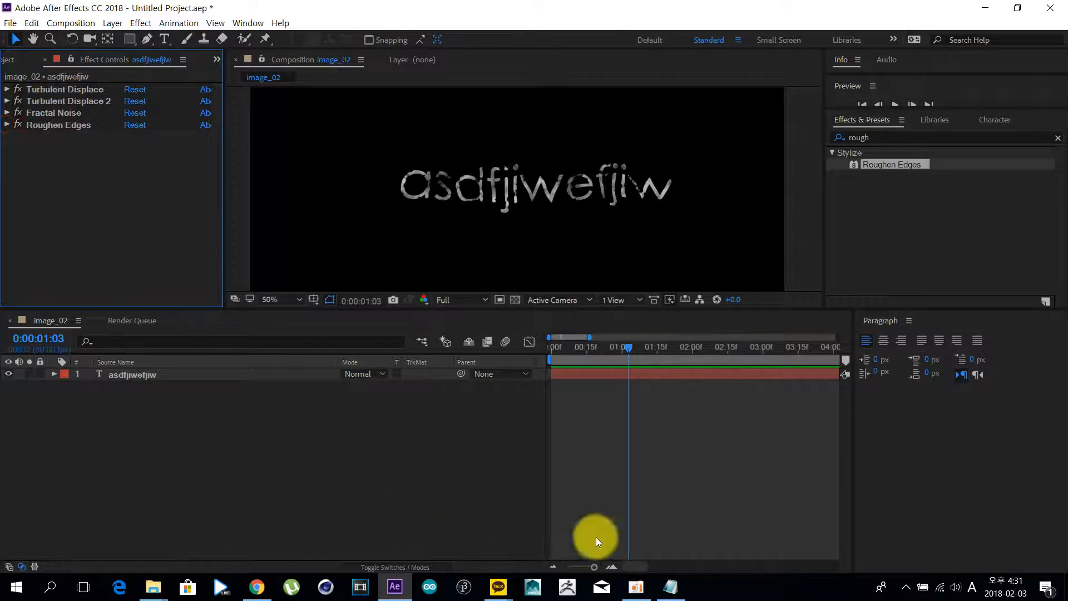
Find the Bevel Alpha effect and apply it to the text layer.
click(671, 587)
click(671, 591)
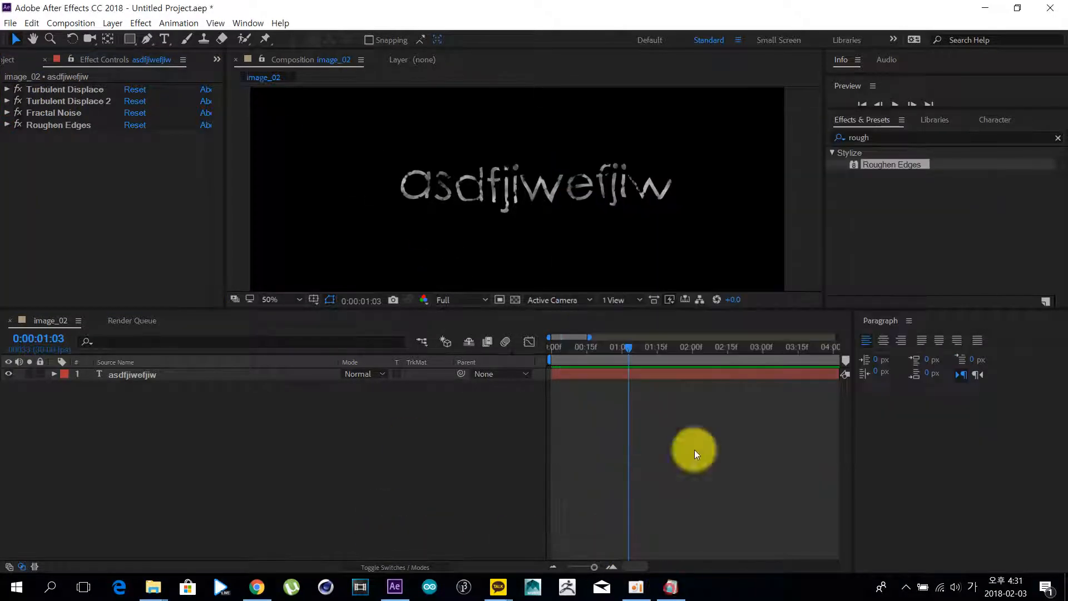
click(888, 136)
key(BackSpace)
key(BackSpace)
key(BackSpace)
key(BackSpace)
key(BackSpace)
text(bevel al)
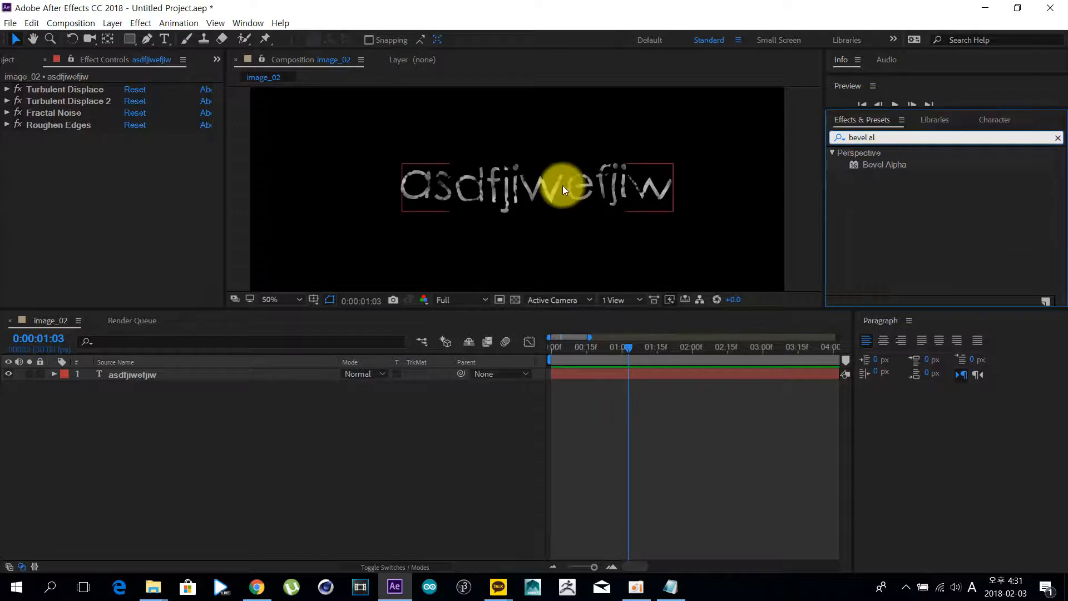
scroll(566, 186, up, 2)
drag(871, 165, 225, 378)
scroll(413, 166, up, 2)
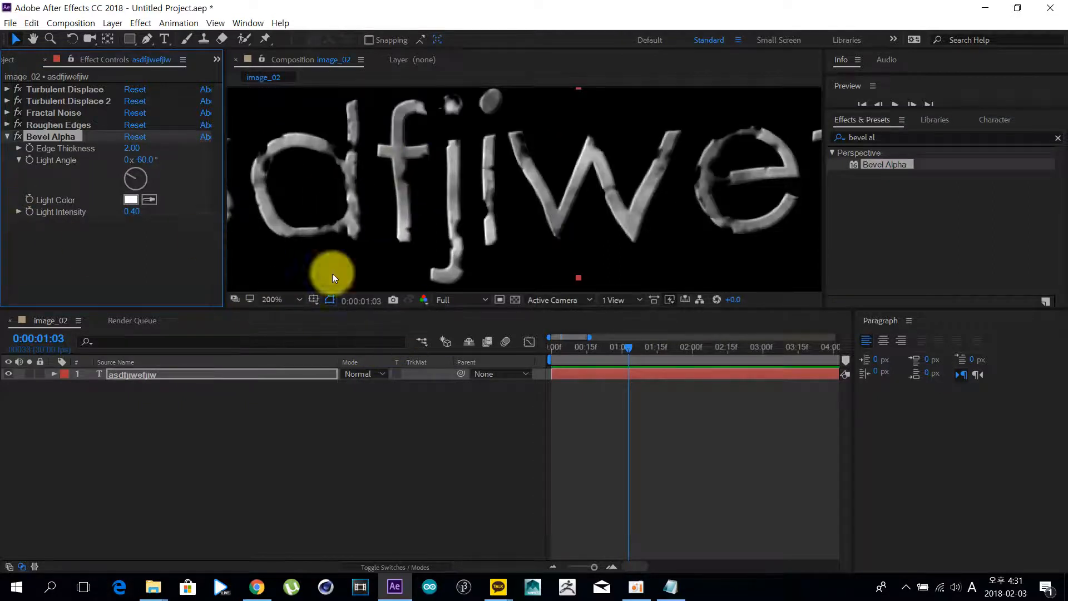
Disable the four effects above Bevel Alpha and compare the plain text with the bevel switched off and back on.
click(18, 136)
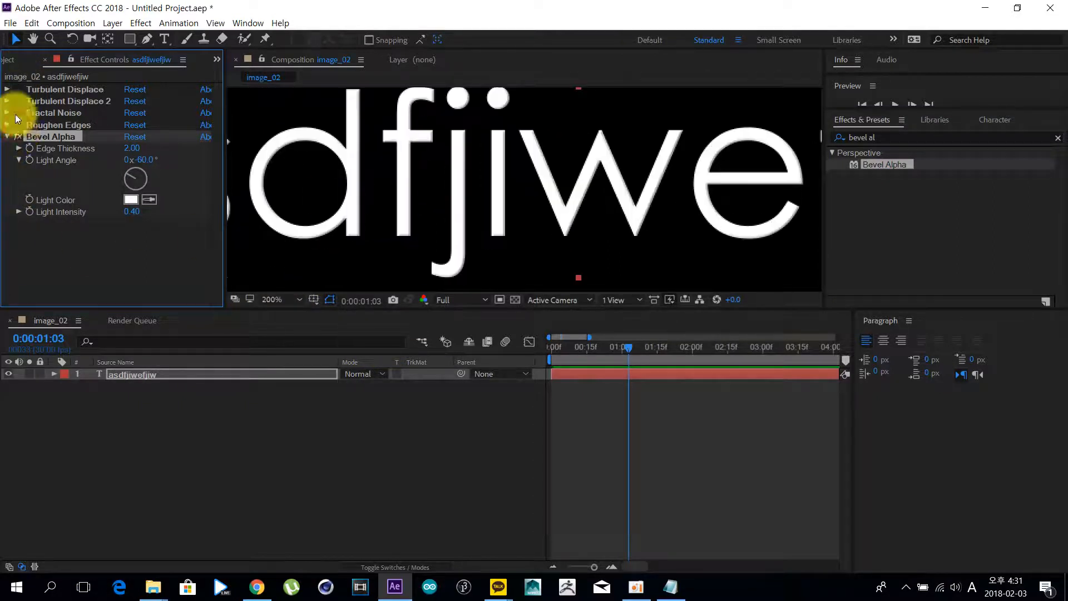
scroll(365, 149, down, 2)
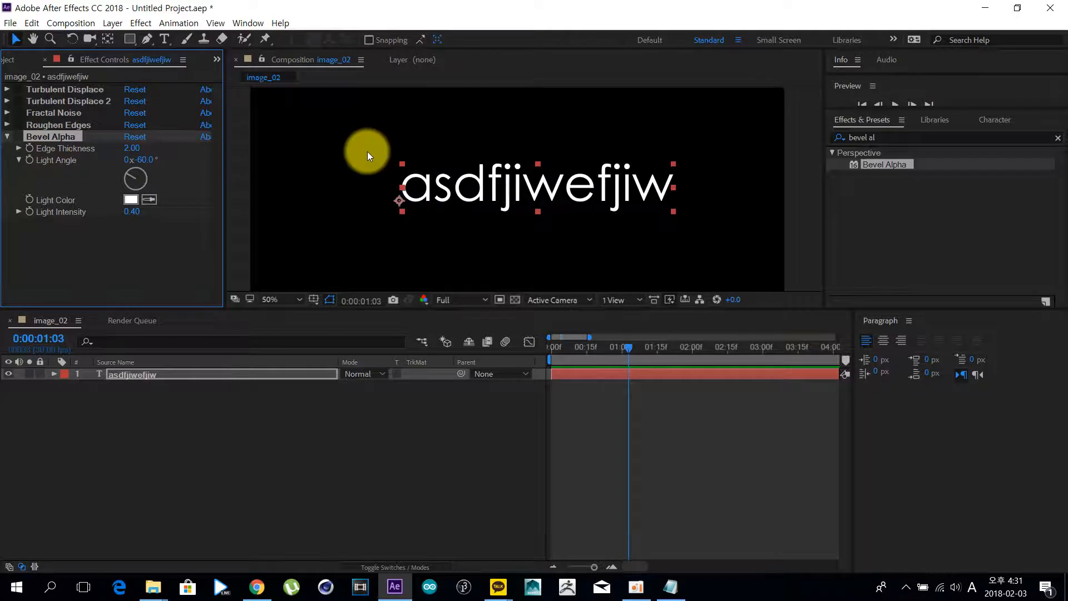
scroll(367, 152, up, 1)
click(18, 136)
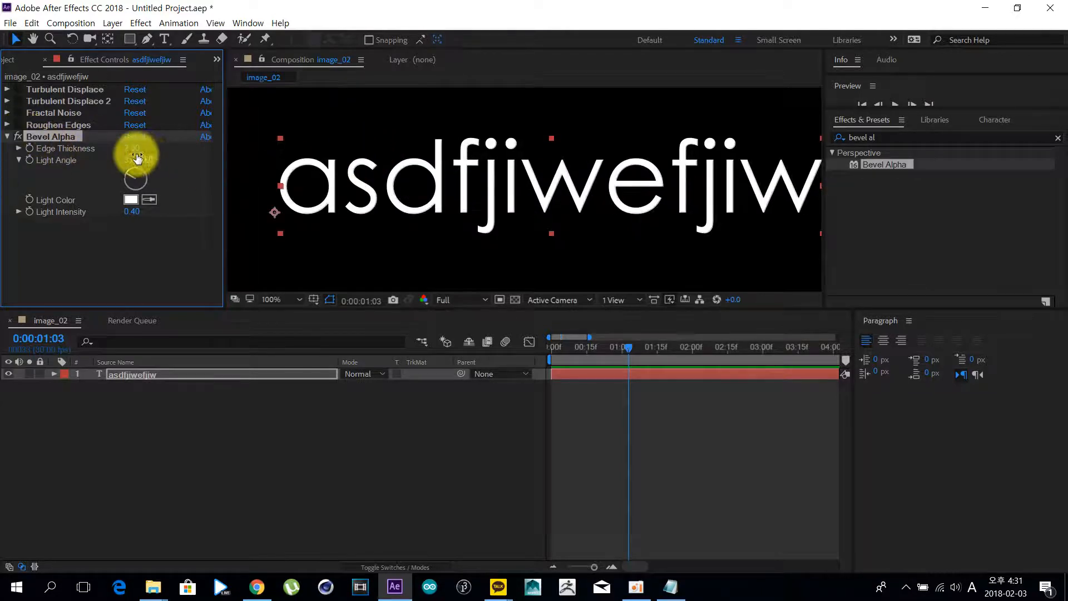
Set Bevel Alpha's Edge Thickness to 6.80 and inspect the bevelled letters up close with the effect off and on.
drag(135, 148, 163, 147)
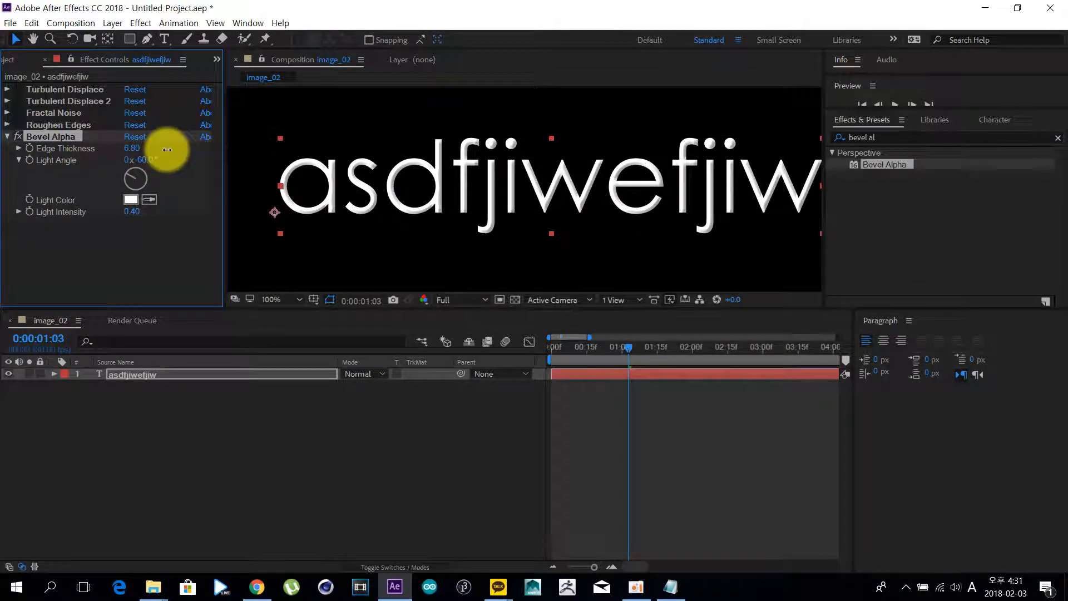
scroll(745, 187, up, 2)
drag(739, 179, 568, 175)
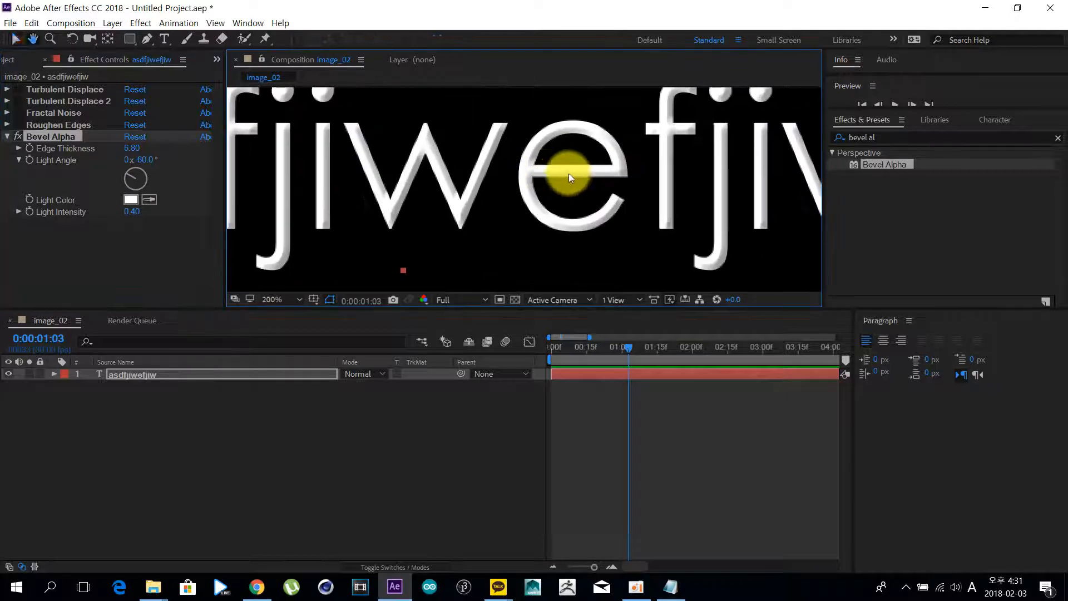
scroll(601, 162, down, 2)
scroll(573, 170, up, 2)
click(17, 137)
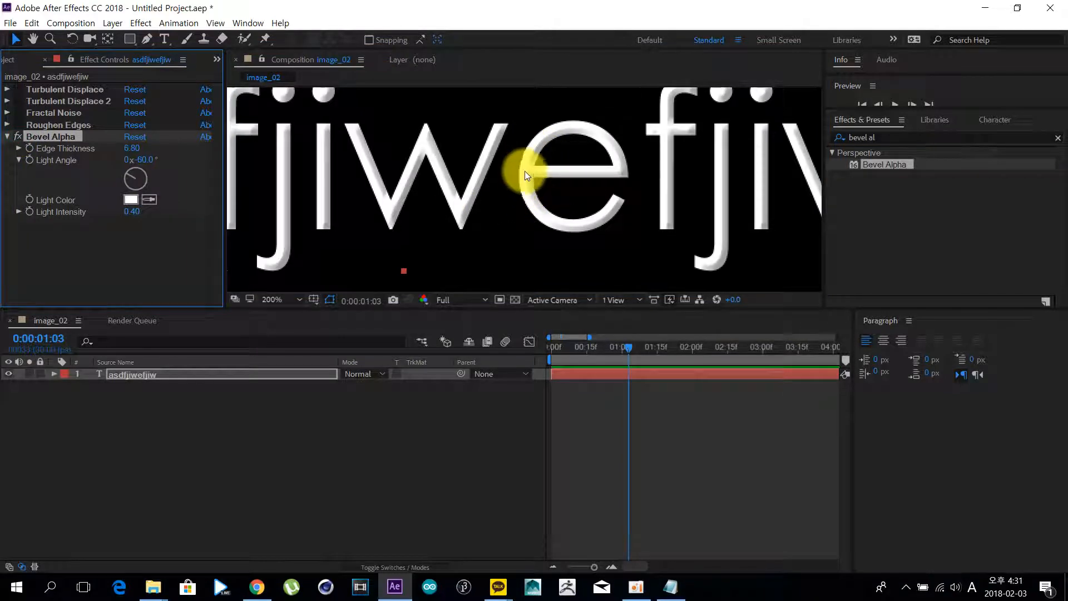
Re-enable Roughen Edges, Fractal Noise and both Turbulent Displace effects, and move Roughen Edges below Bevel Alpha.
scroll(598, 163, down, 4)
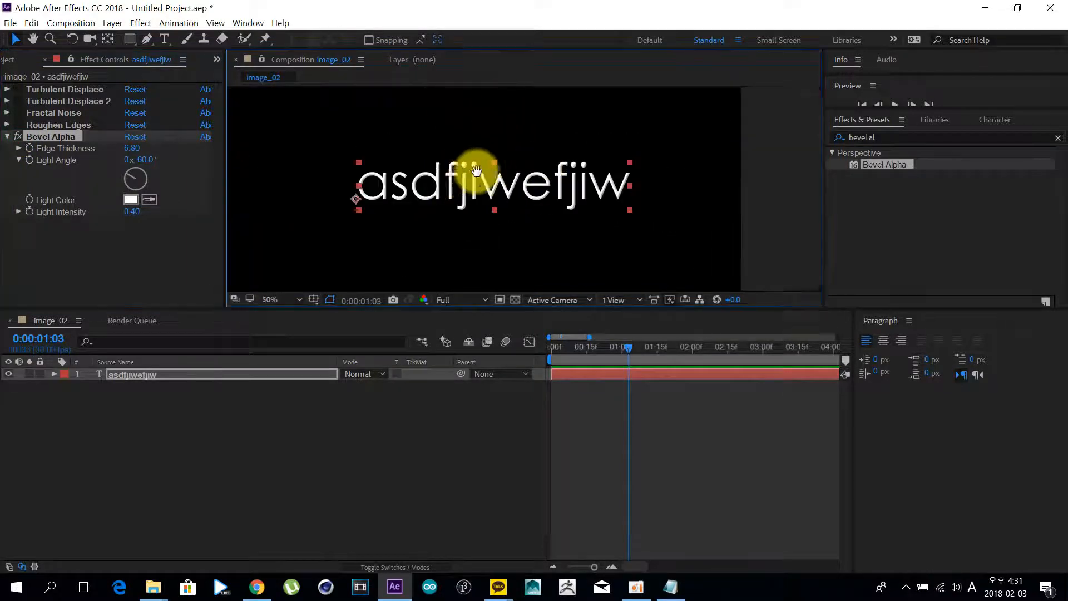
scroll(474, 176, up, 2)
drag(17, 125, 17, 89)
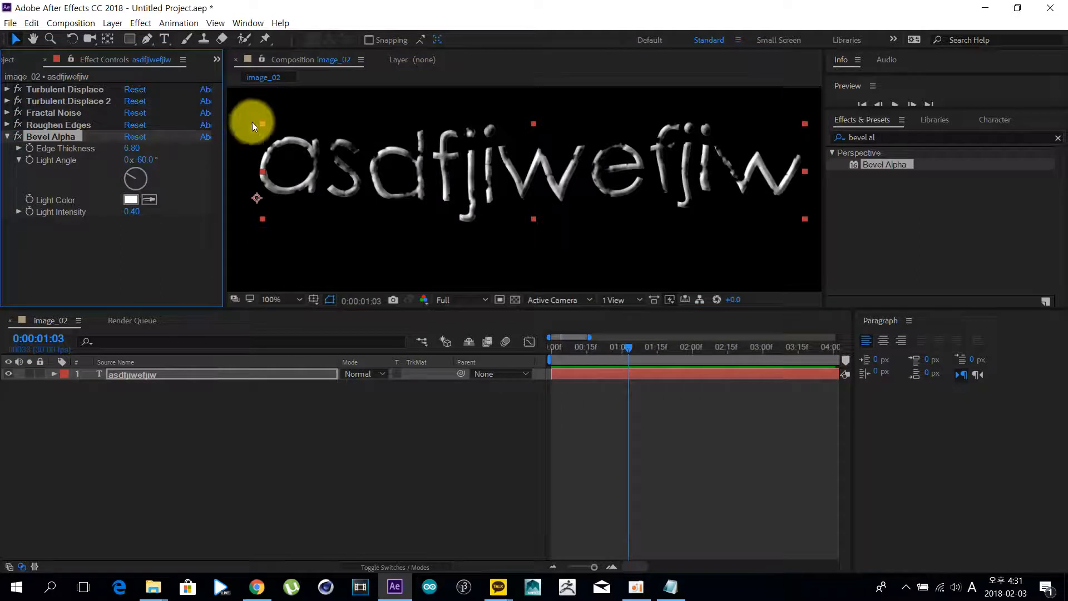
drag(58, 125, 64, 214)
Set Bevel Alpha's Edge Thickness to 3 and deselect the text layer to check the result.
click(94, 123)
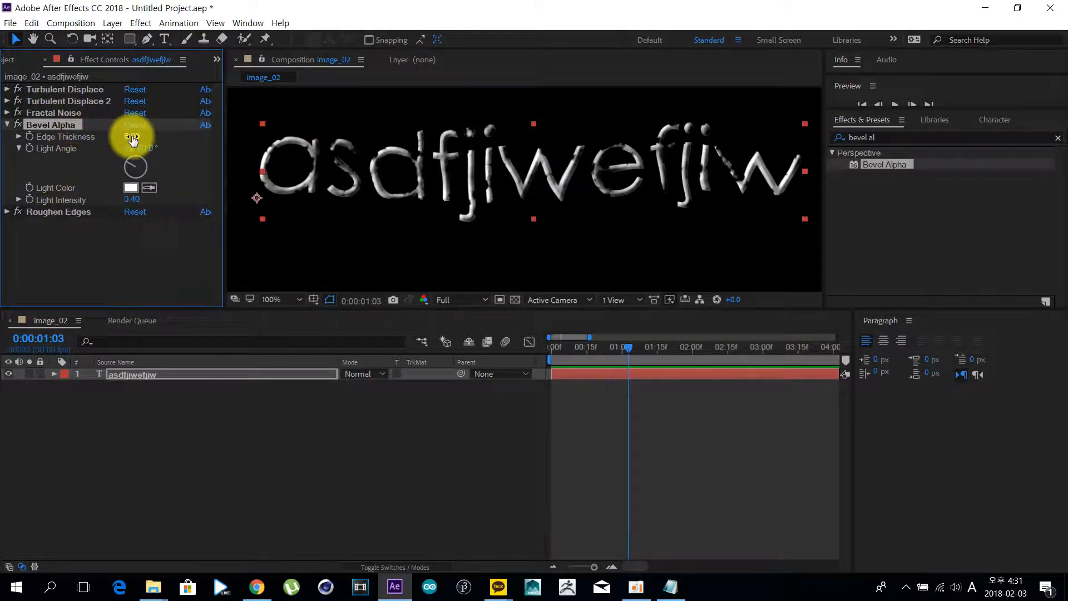
text(3)
key(Return)
click(329, 438)
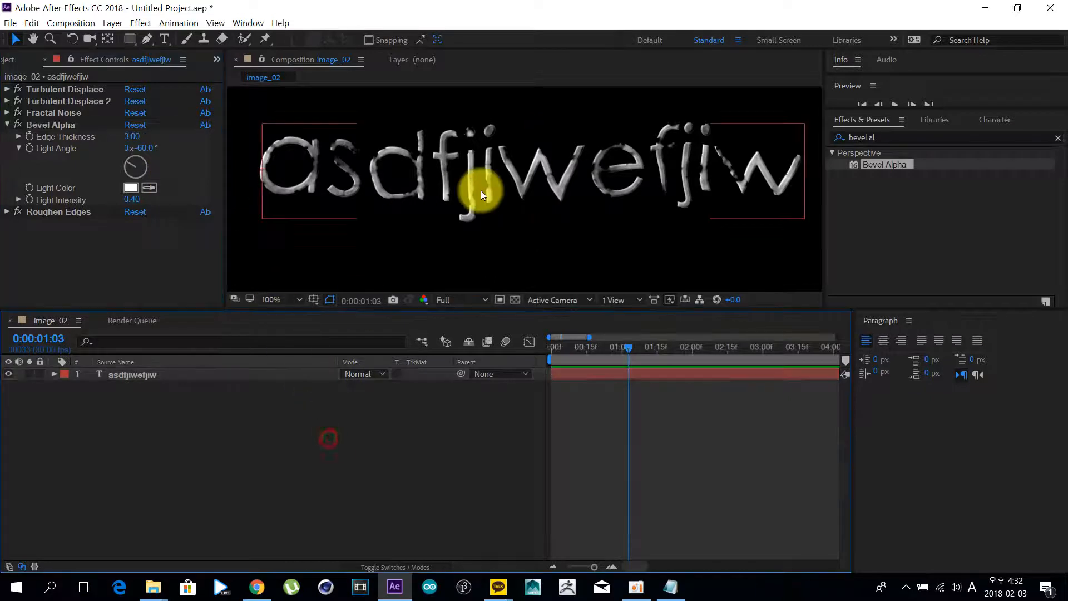
scroll(482, 189, down, 1)
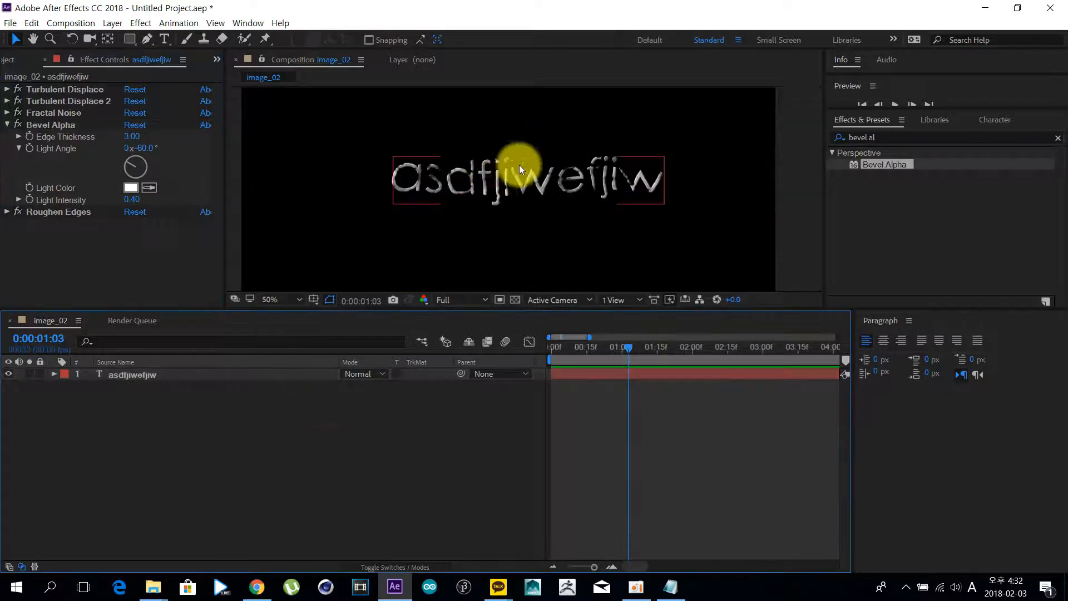
Set the Amount of both Turbulent Displace and Turbulent Displace 2 to 10, and collapse their settings.
click(7, 101)
click(7, 89)
click(130, 112)
text(10)
click(134, 243)
text(10)
key(Return)
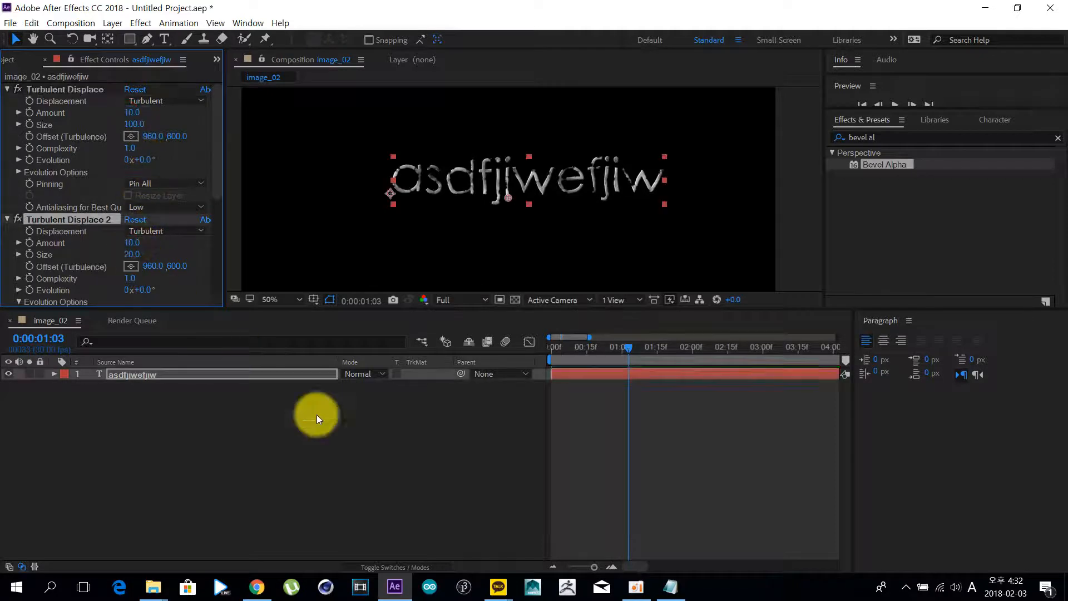
ctrl+click(68, 90)
click(7, 89)
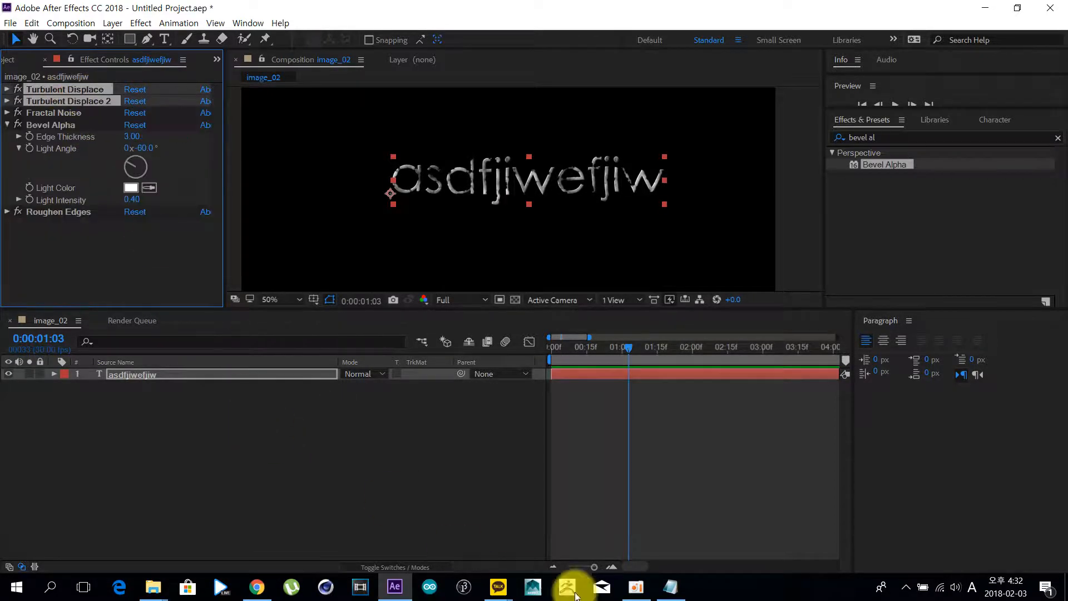
Find the Drop Shadow effect and apply it to the text layer.
click(670, 587)
drag(705, 286, 749, 285)
click(742, 347)
click(525, 444)
click(858, 138)
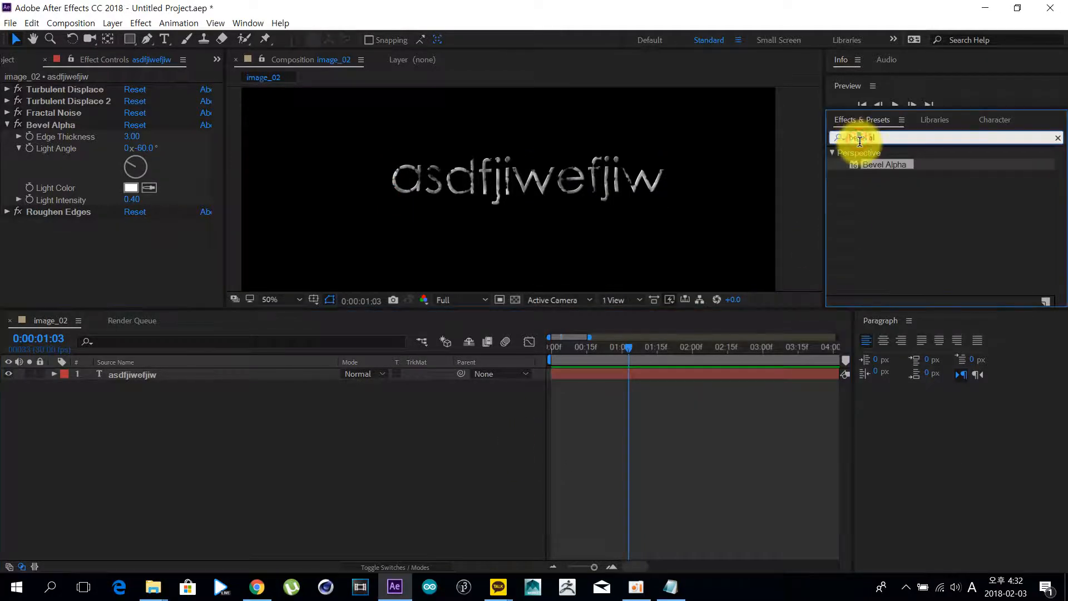
text(drop s)
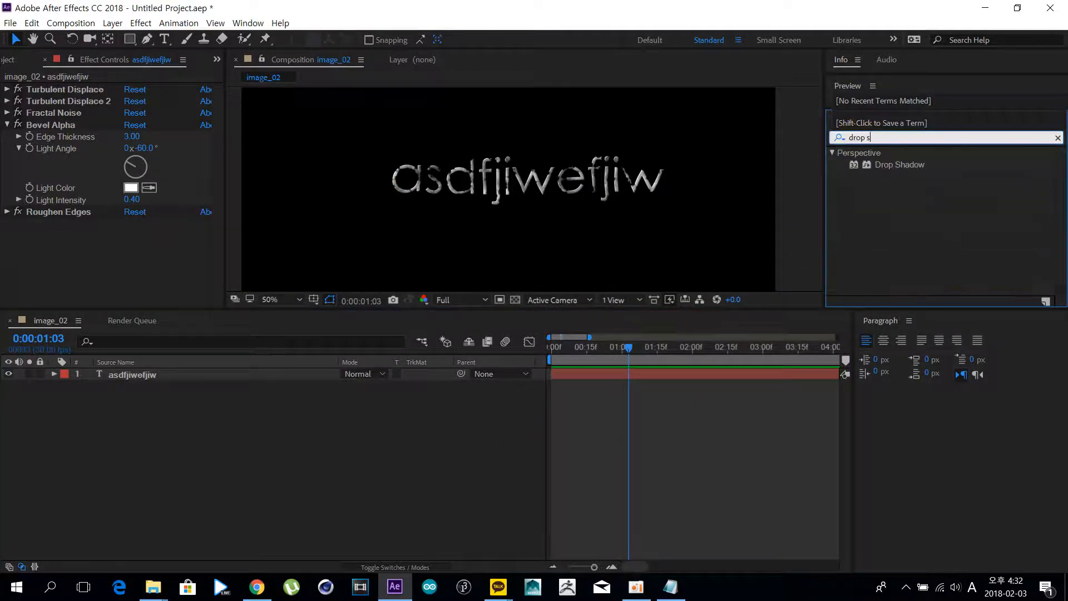
click(901, 166)
drag(901, 166, 215, 378)
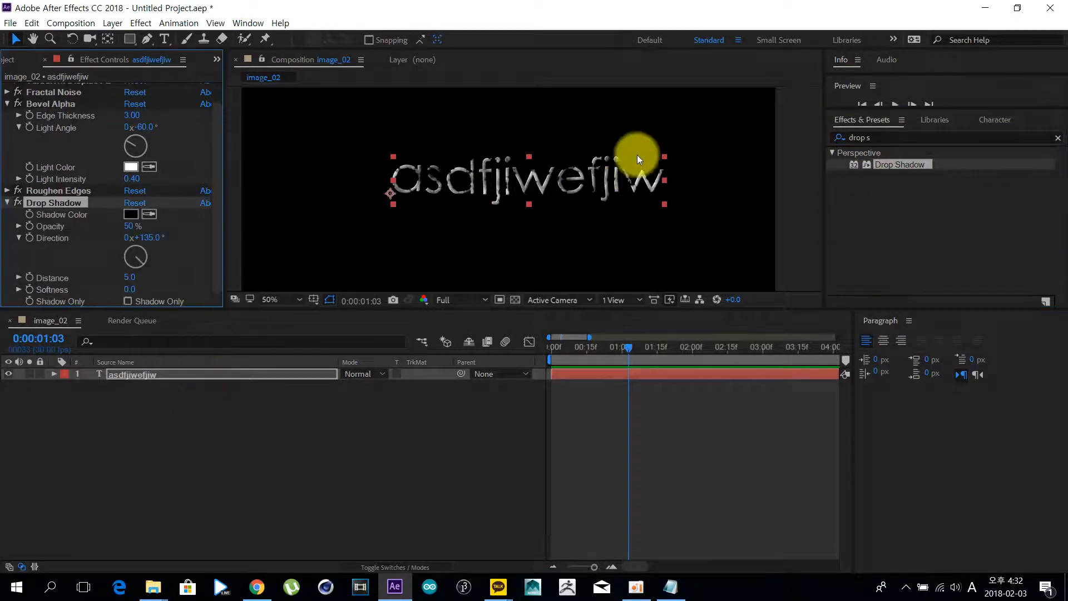
Create a white 1920 x 1200 px solid named bg and place it below the text layer.
click(132, 482)
key(ctrl+y)
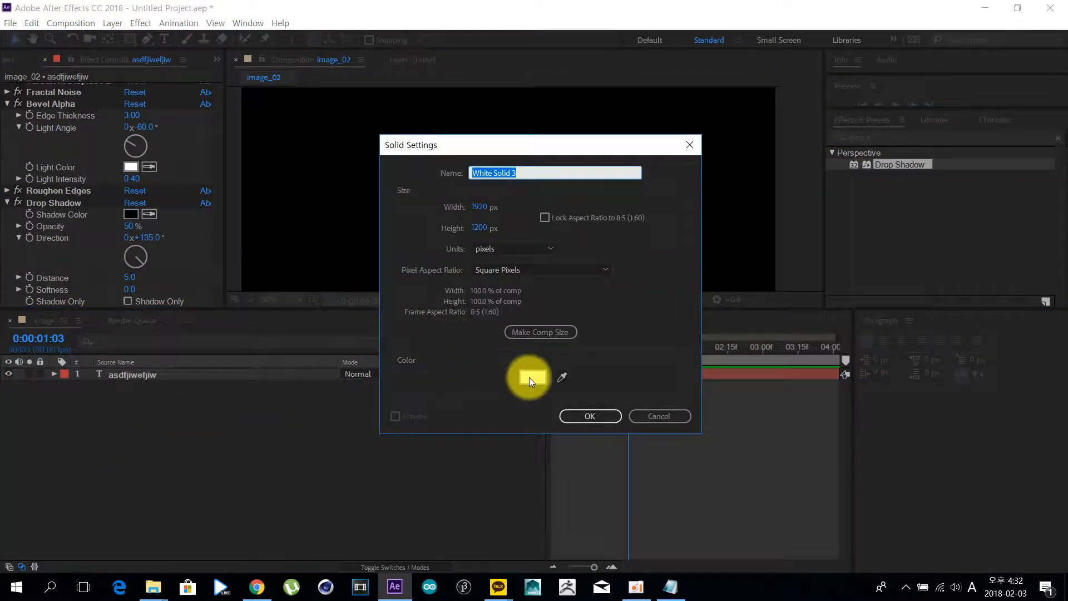
text(bg)
key(Return)
drag(84, 372, 131, 447)
Find the Gradient Ramp effect and apply it to the bg solid.
click(907, 137)
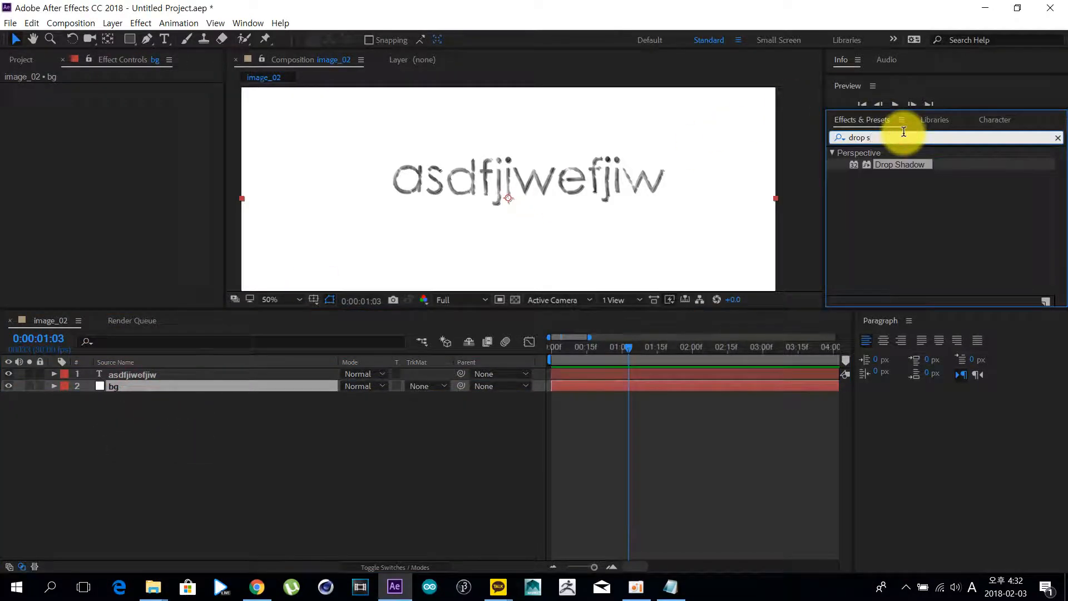
text(ramp)
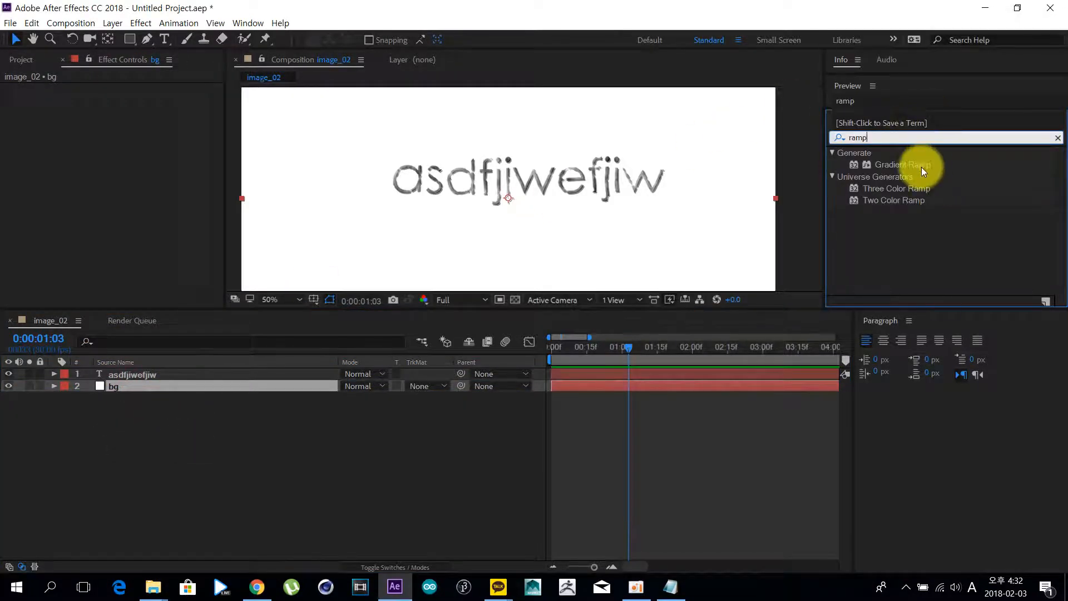
double_click(922, 166)
scroll(512, 217, down, 2)
scroll(525, 164, up, 4)
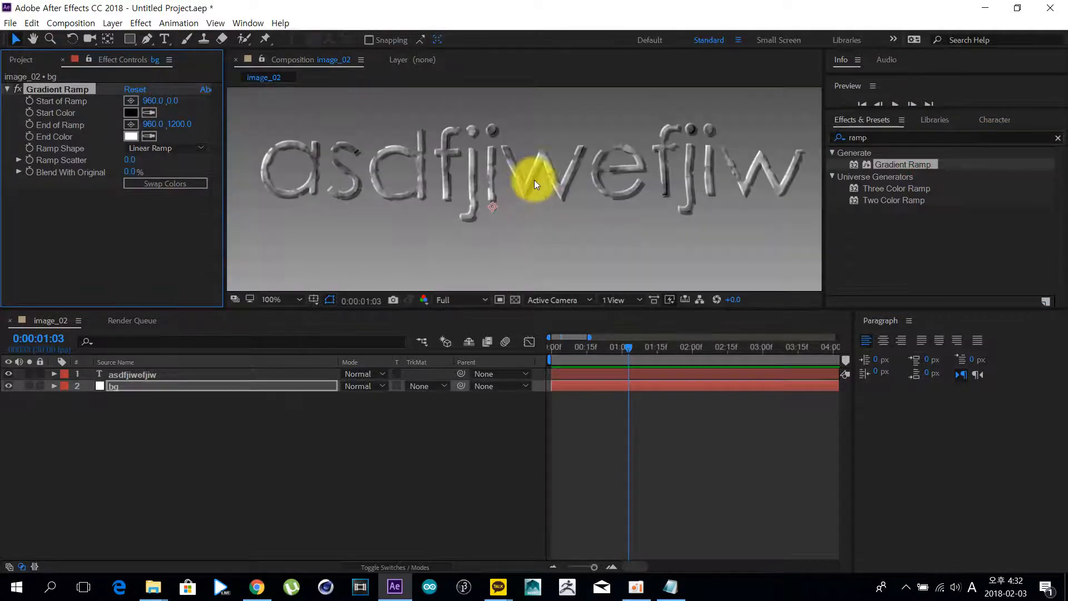
Set the Opacity of the text layer's Drop Shadow to 100%.
click(118, 375)
click(16, 225)
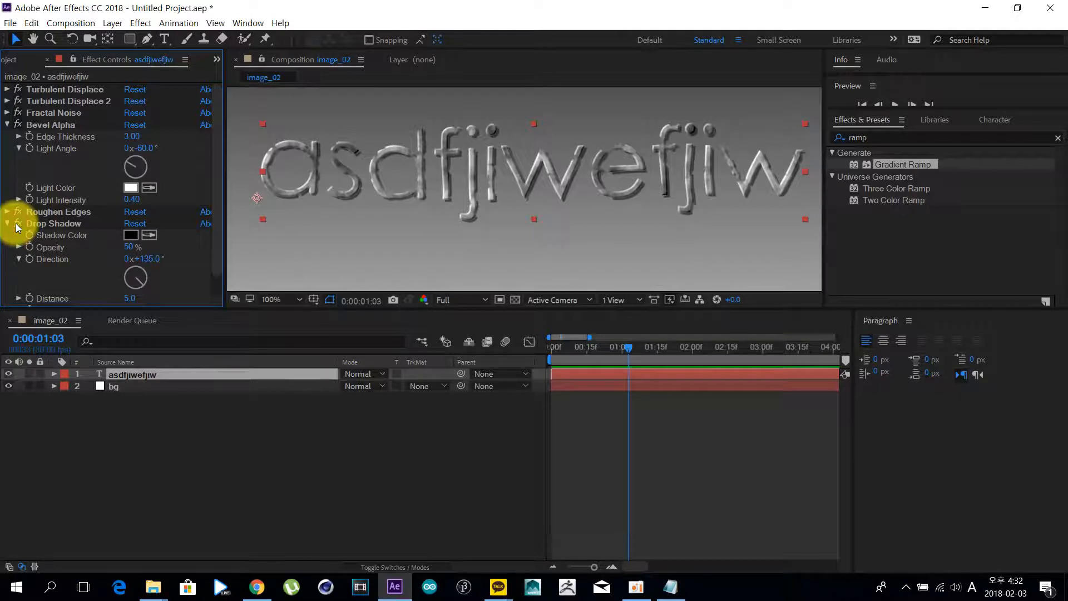
scroll(514, 178, up, 2)
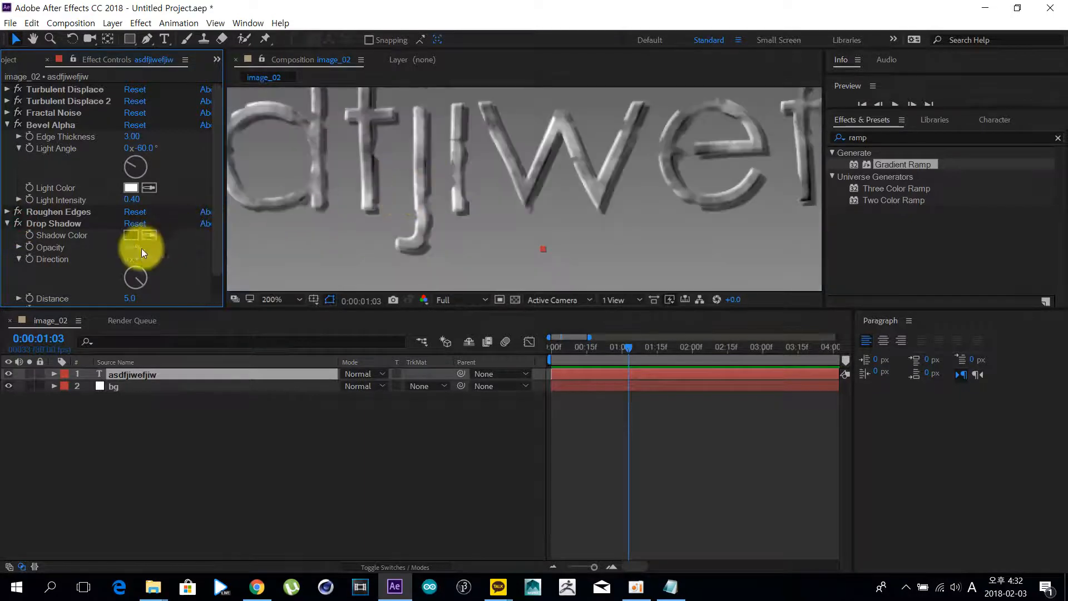
drag(127, 247, 527, 220)
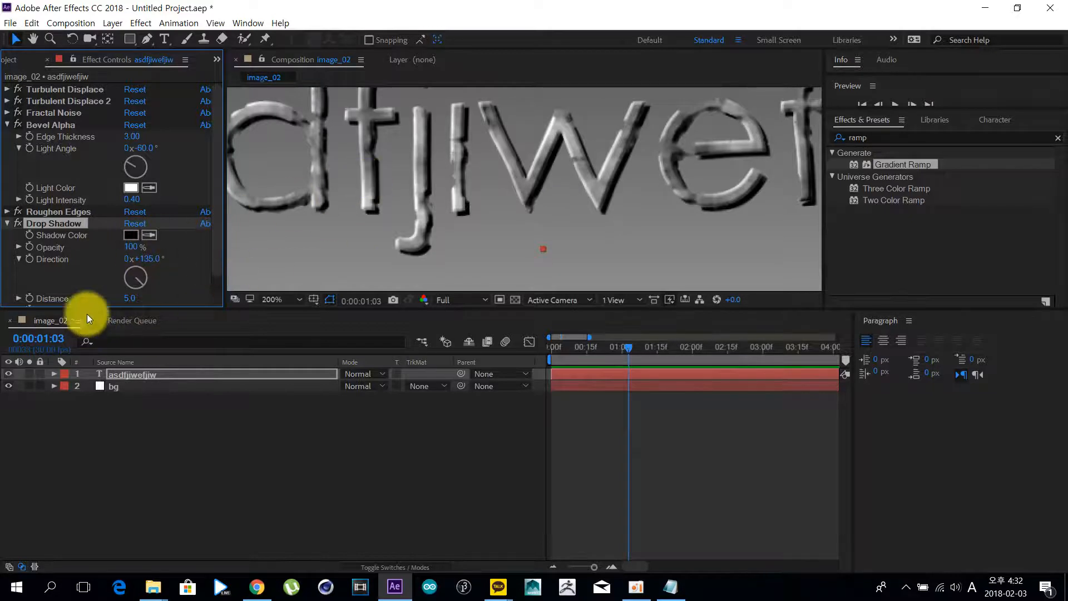
Set the text layer's Drop Shadow Softness to 21 and briefly turn on Shadow Only to check the shadow by itself.
scroll(85, 292, down, 1)
drag(125, 276, 155, 286)
scroll(421, 165, down, 1)
scroll(421, 165, down, 1)
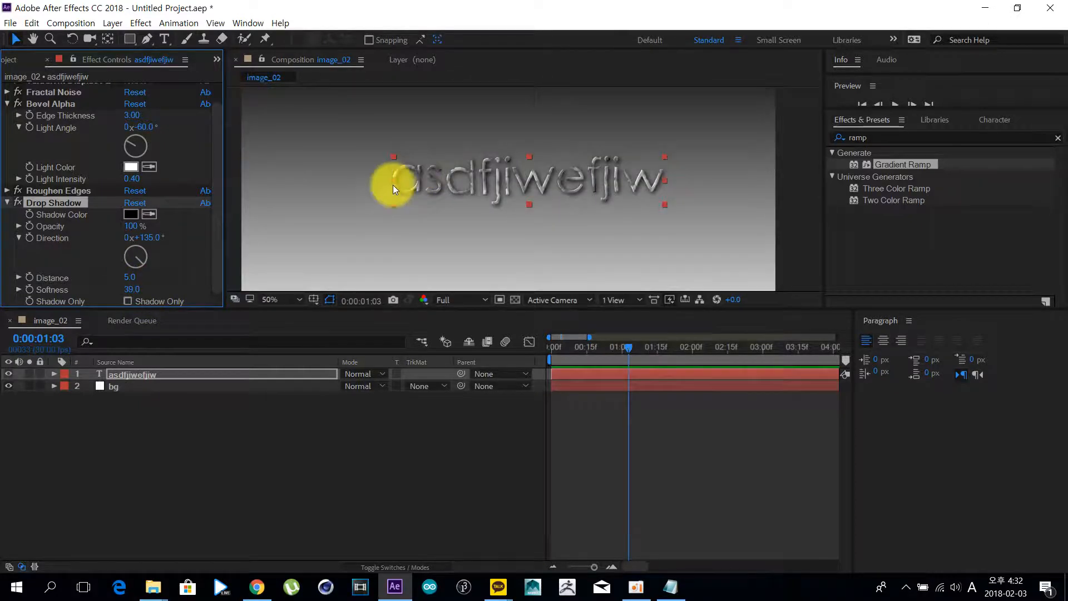
click(128, 301)
scroll(389, 154, up, 1)
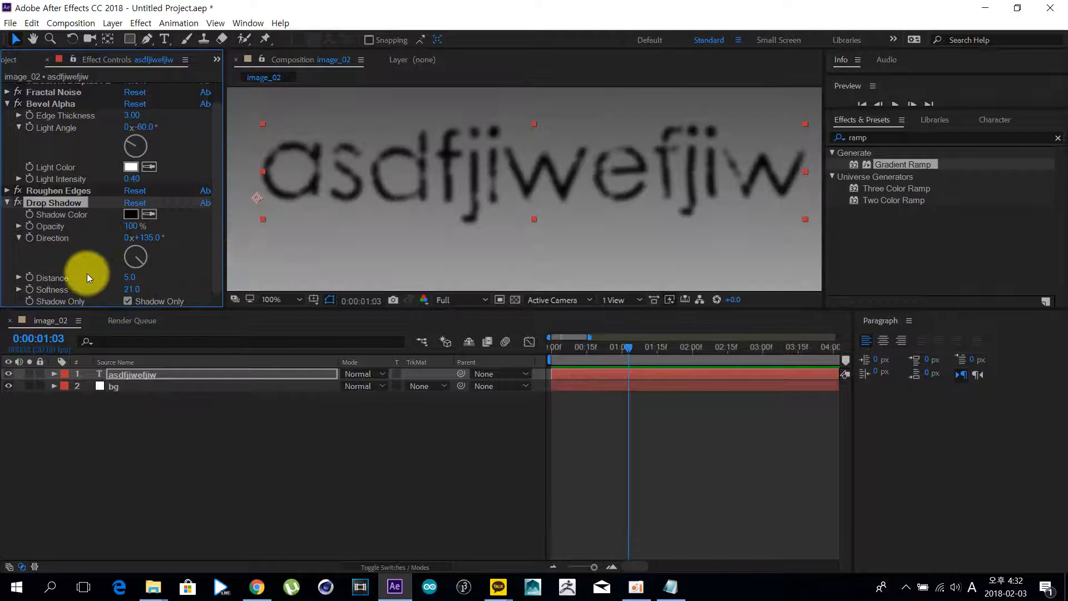
click(127, 300)
click(127, 300)
scroll(430, 163, down, 1)
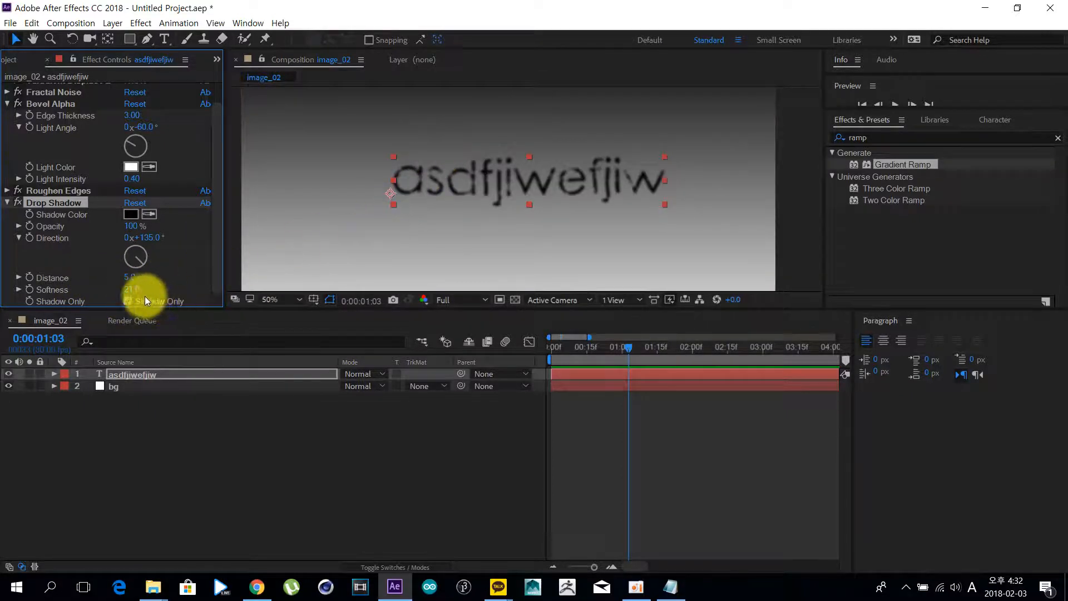
click(131, 301)
Select all effects on the text layer and collapse their settings into a compact list.
click(252, 492)
click(506, 198)
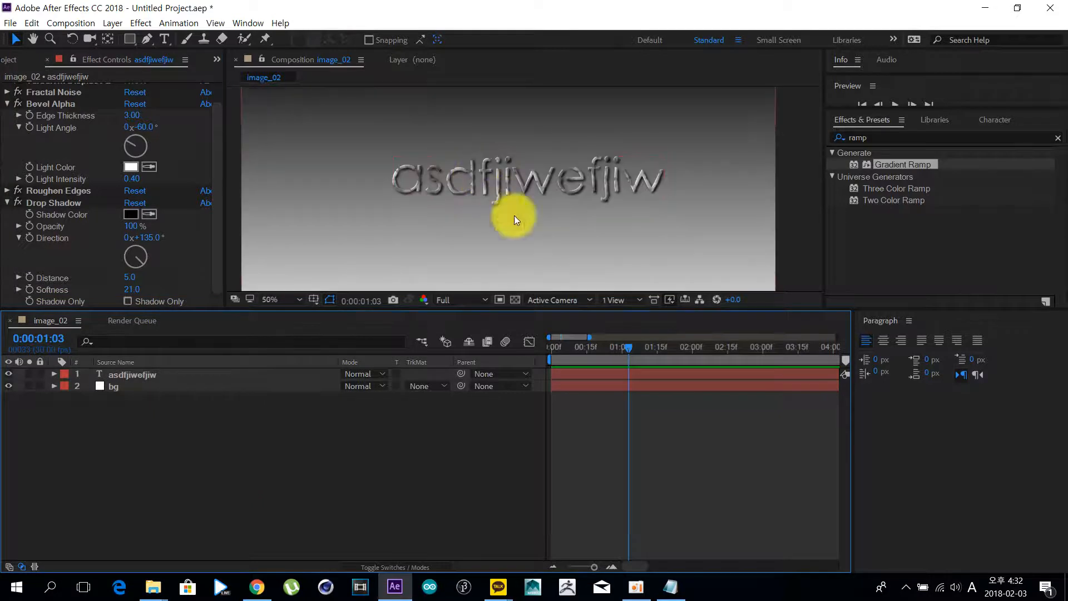
click(438, 191)
click(69, 190)
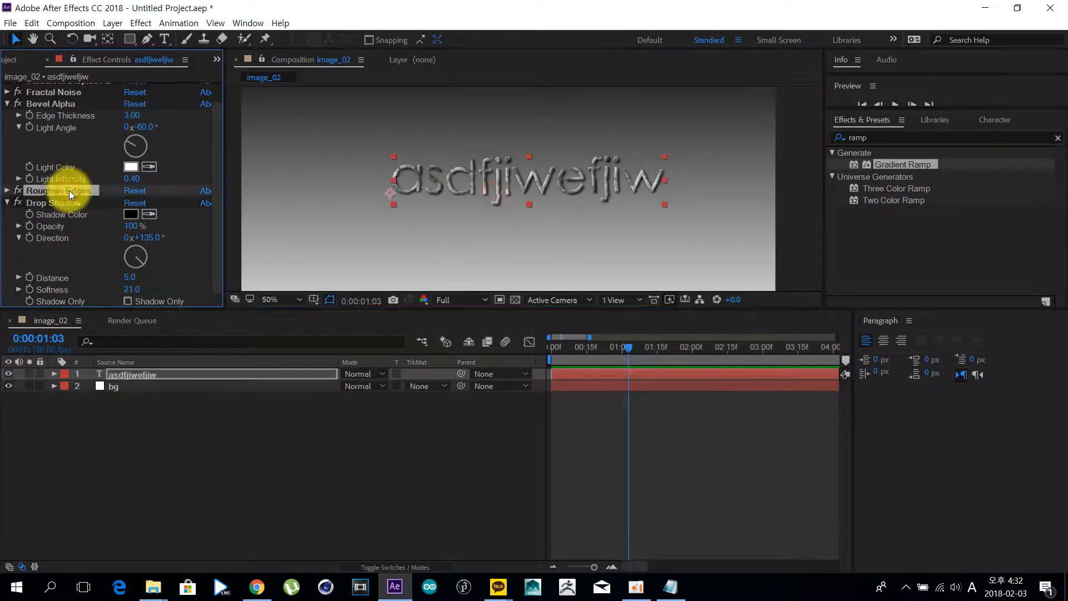
key(ctrl+a)
key(ctrl+grave)
key(ctrl+grave)
key(slash)
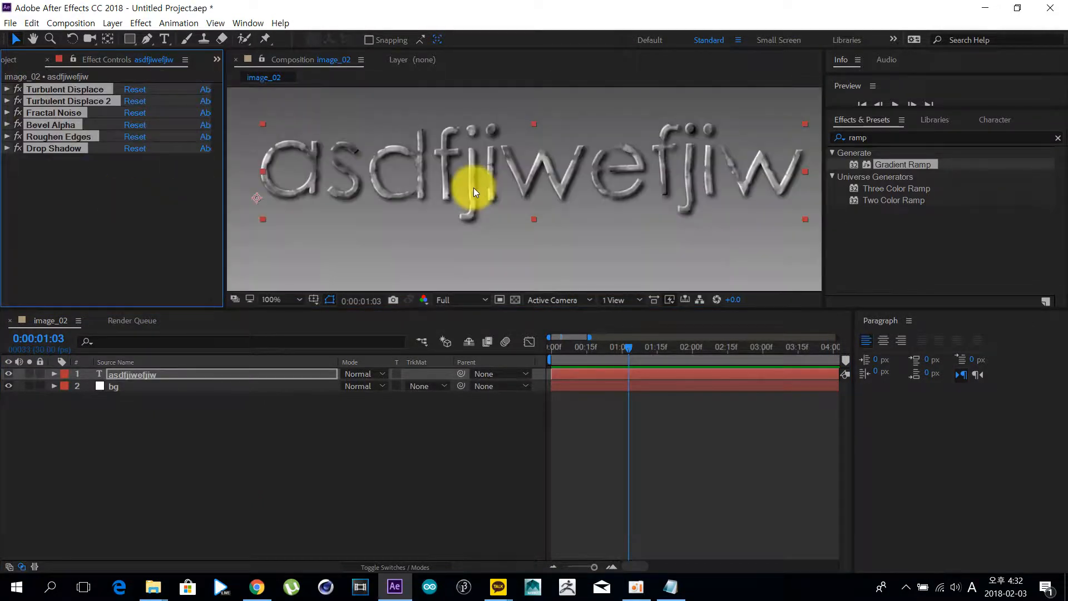
click(61, 186)
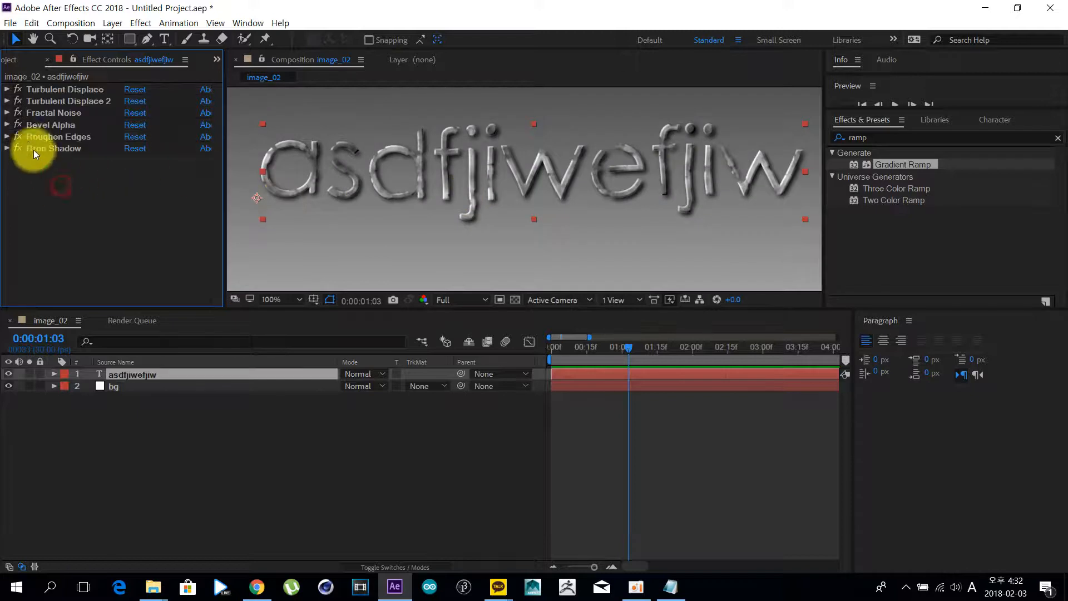
Set the Edge Thickness of the text layer's Bevel Alpha to 1.50.
click(7, 125)
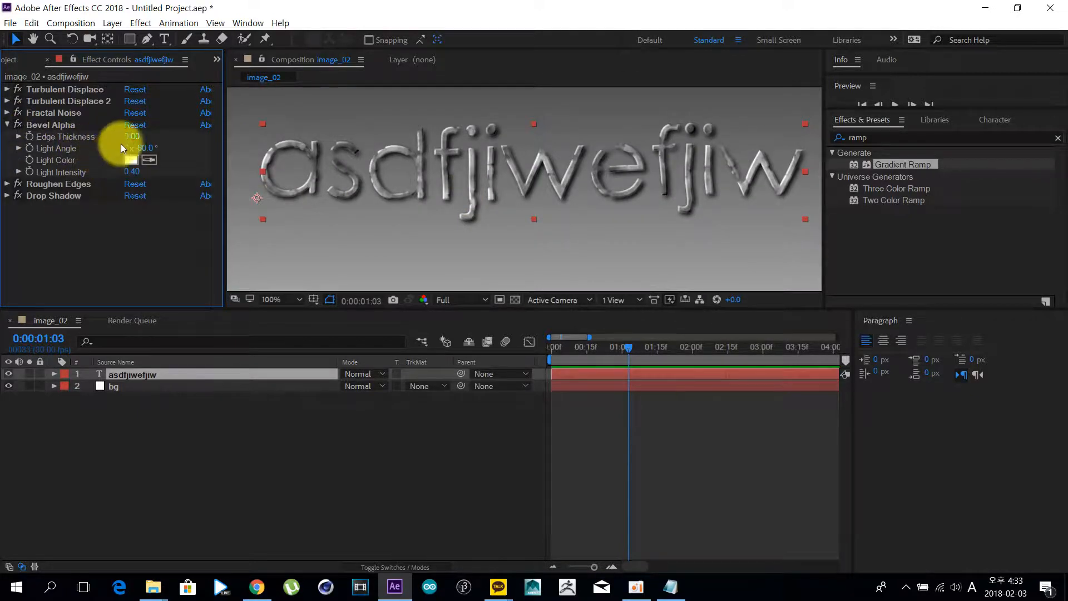
text(1)
key(Return)
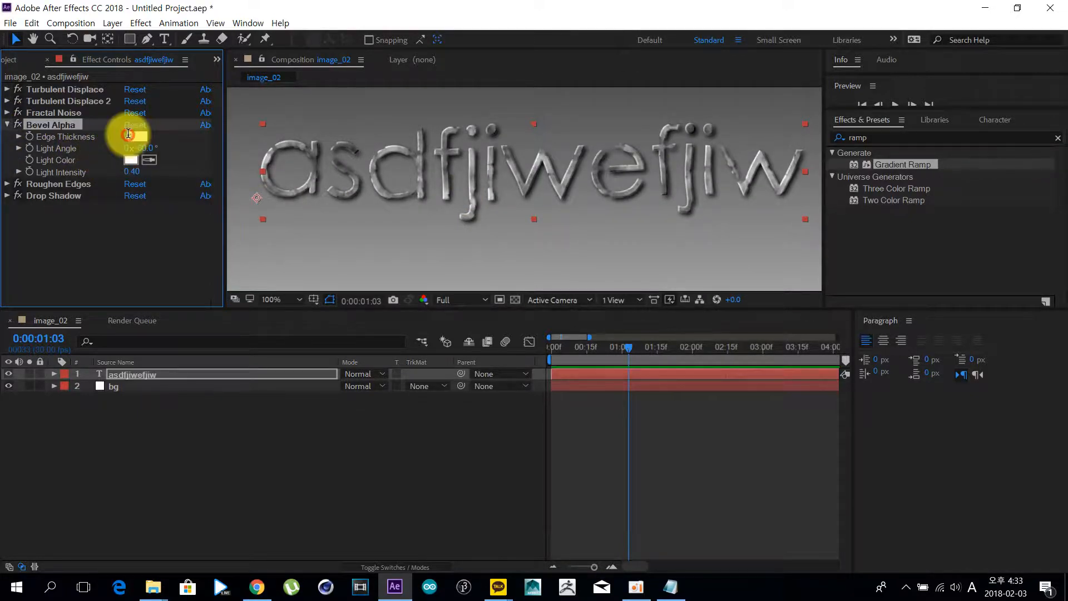
Set the Amount of Turbulent Displace 2 to 5 and adjust the Amount of the first Turbulent Displace.
click(52, 113)
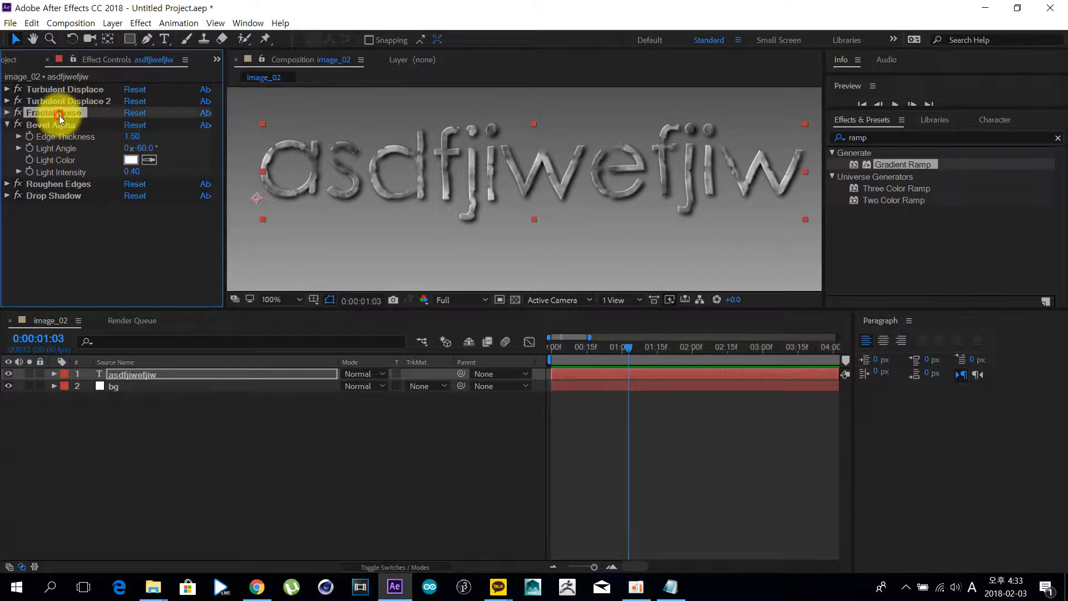
click(11, 102)
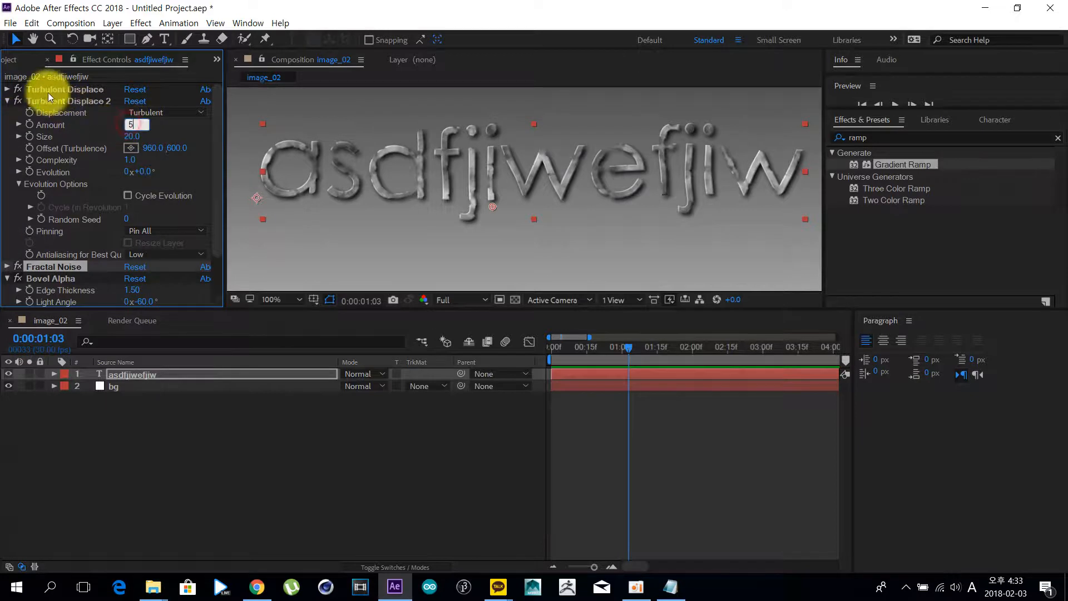
click(12, 104)
click(8, 89)
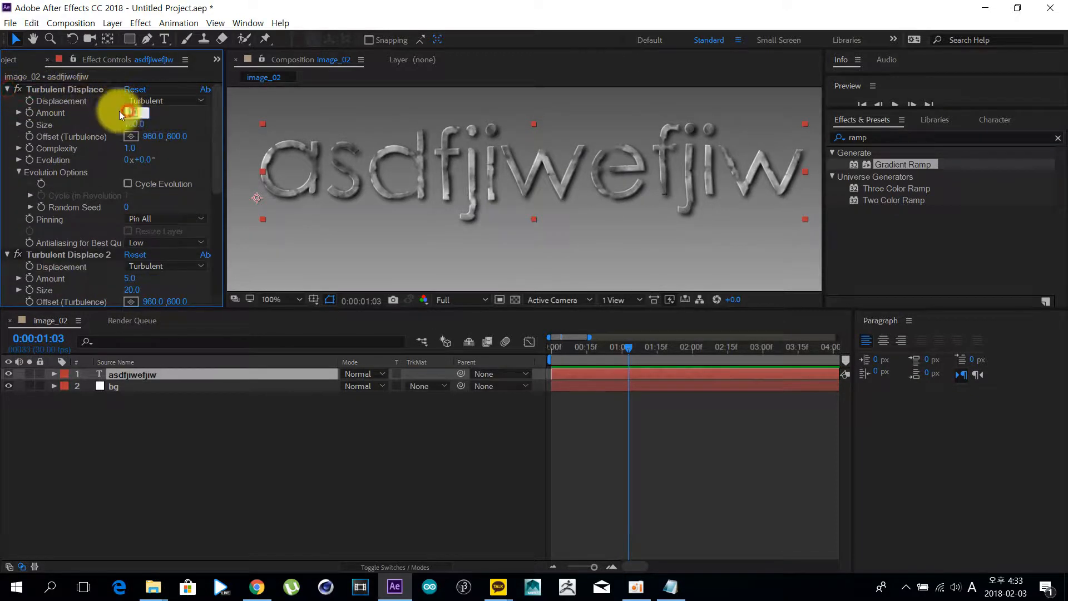
click(8, 90)
click(8, 103)
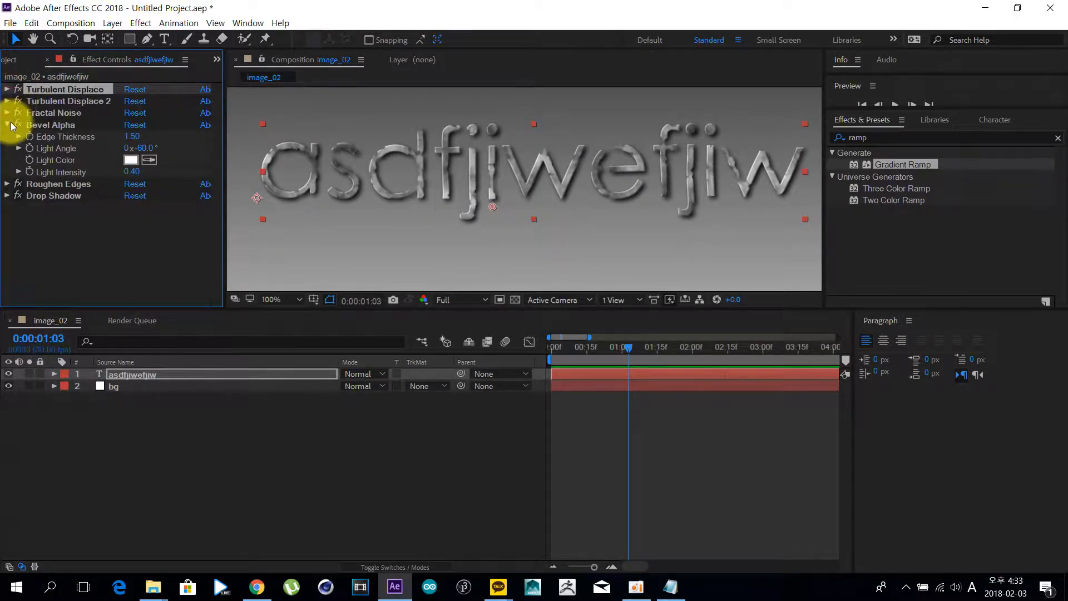
Compare the text with Roughen Edges switched off and on at different magnifications.
scroll(452, 208, down, 2)
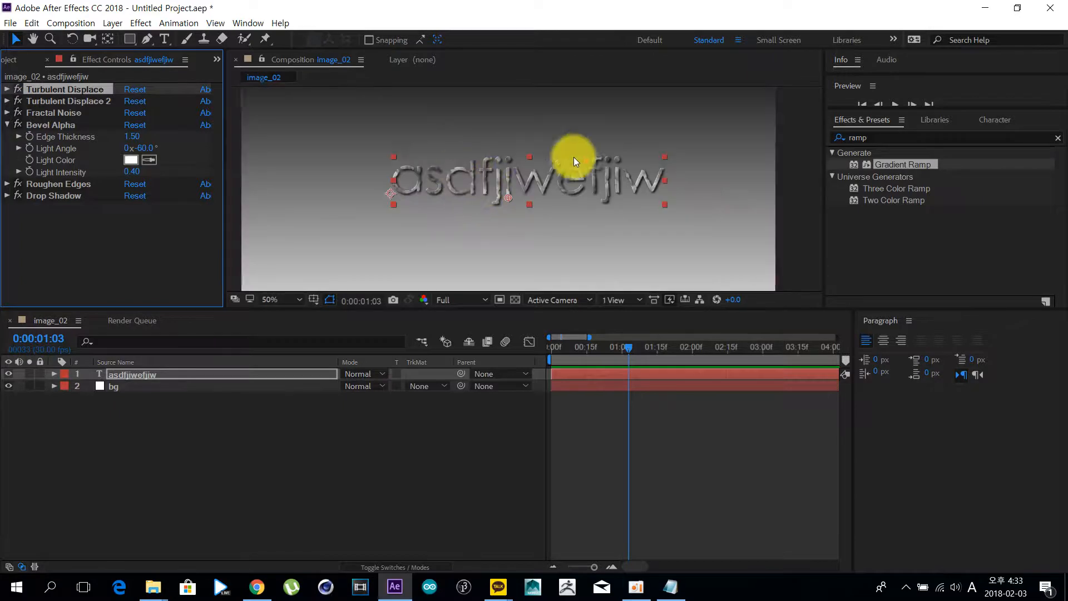
scroll(533, 183, up, 2)
click(16, 185)
click(15, 186)
click(15, 187)
click(15, 187)
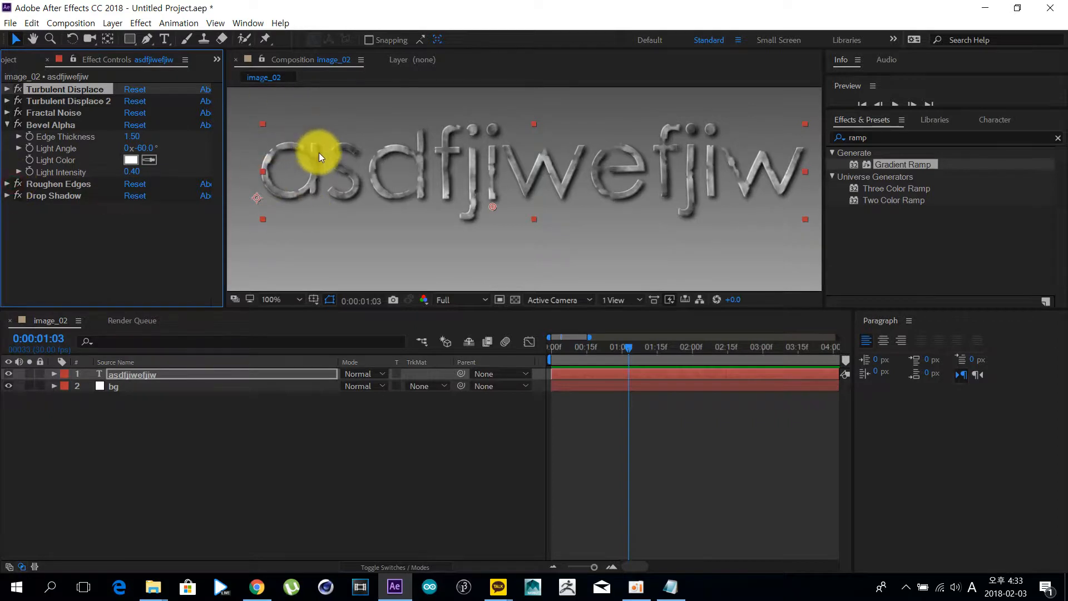
Collapse Bevel Alpha and compare the text with its whole effect stack disabled and restored.
click(7, 124)
scroll(436, 159, down, 2)
click(204, 506)
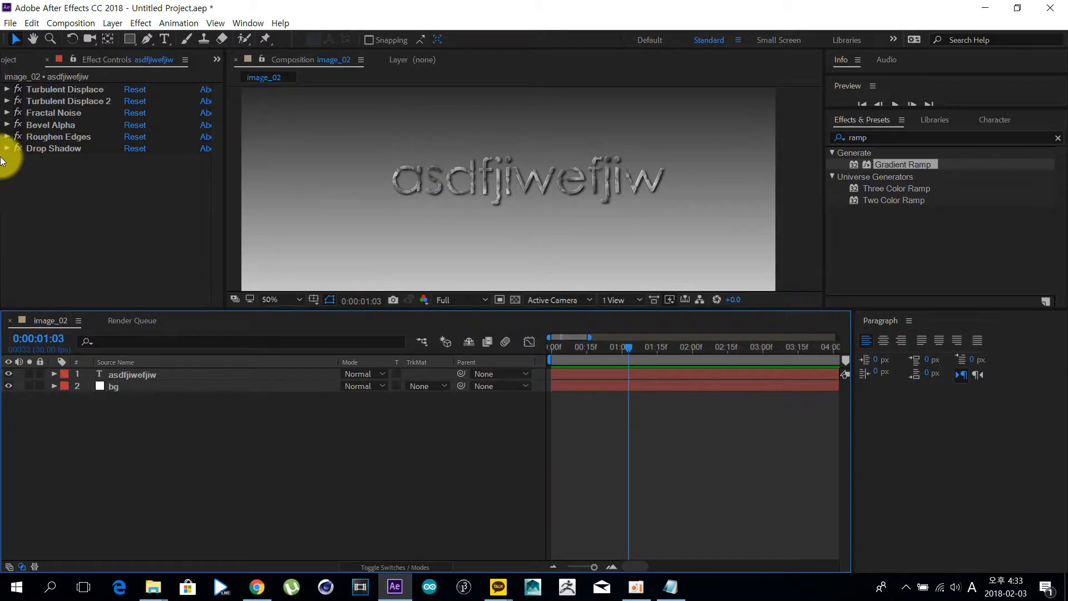
drag(18, 148, 15, 20)
key(ctrl+z)
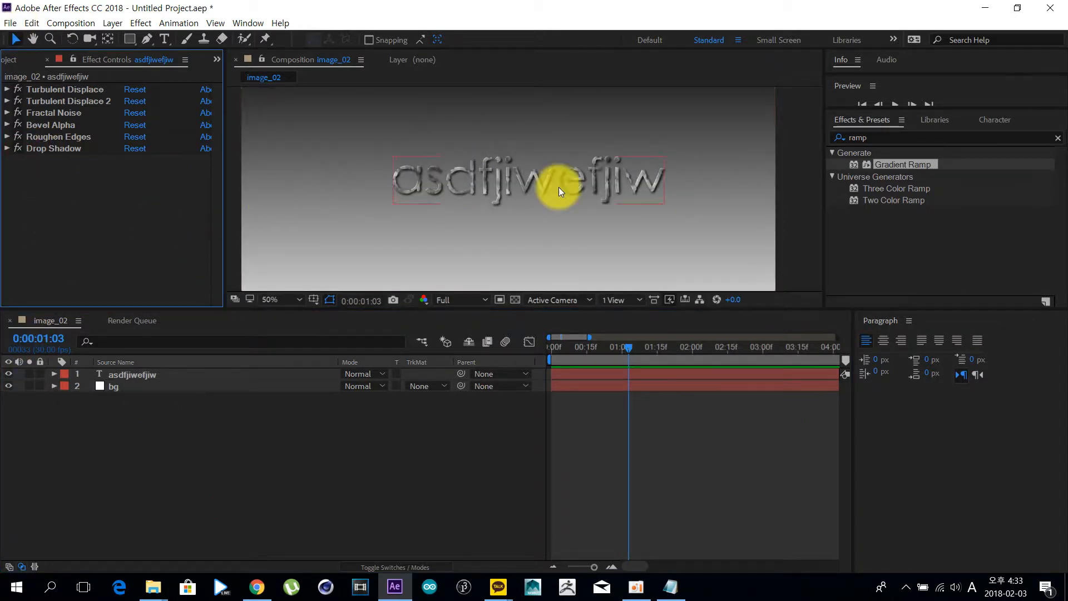
click(351, 477)
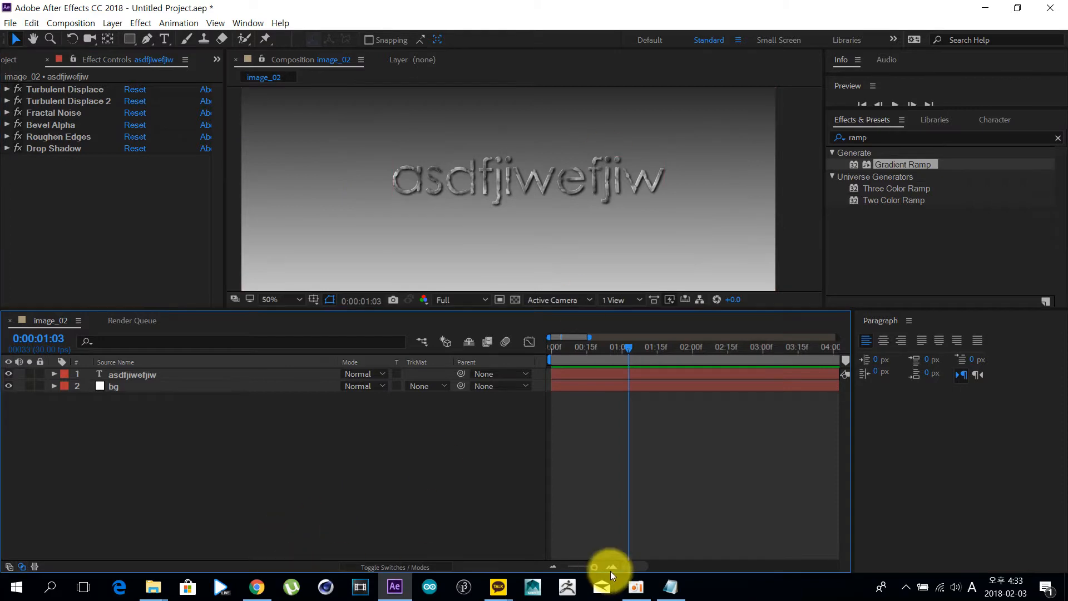
Switch to Notepad and review the noise section listing fractal noise, turbulent displace, roughen edge, bevel alpha and drop shadow.
click(668, 594)
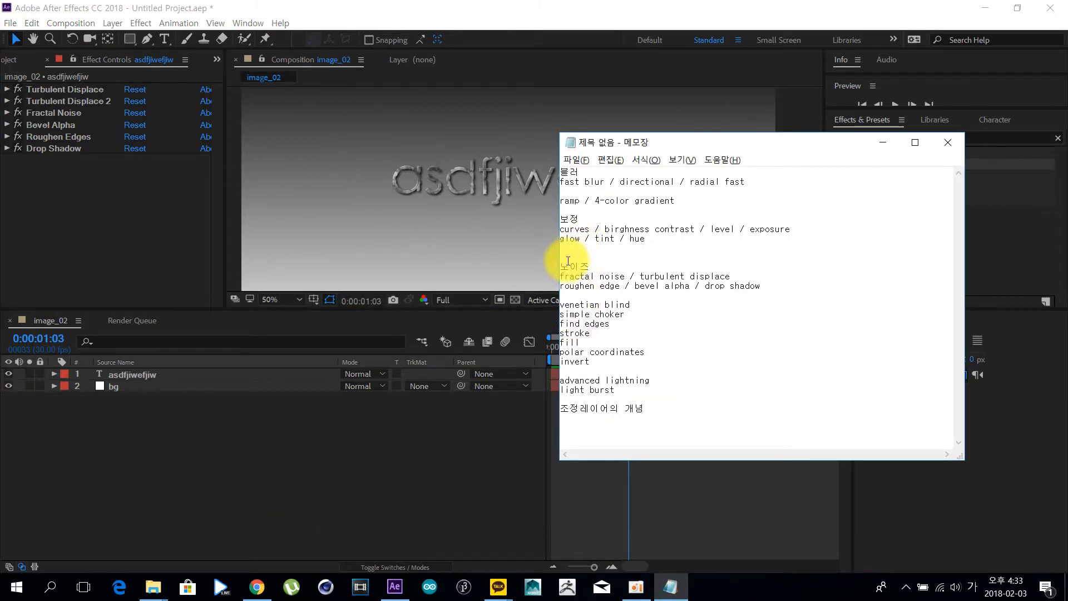
drag(561, 265, 756, 294)
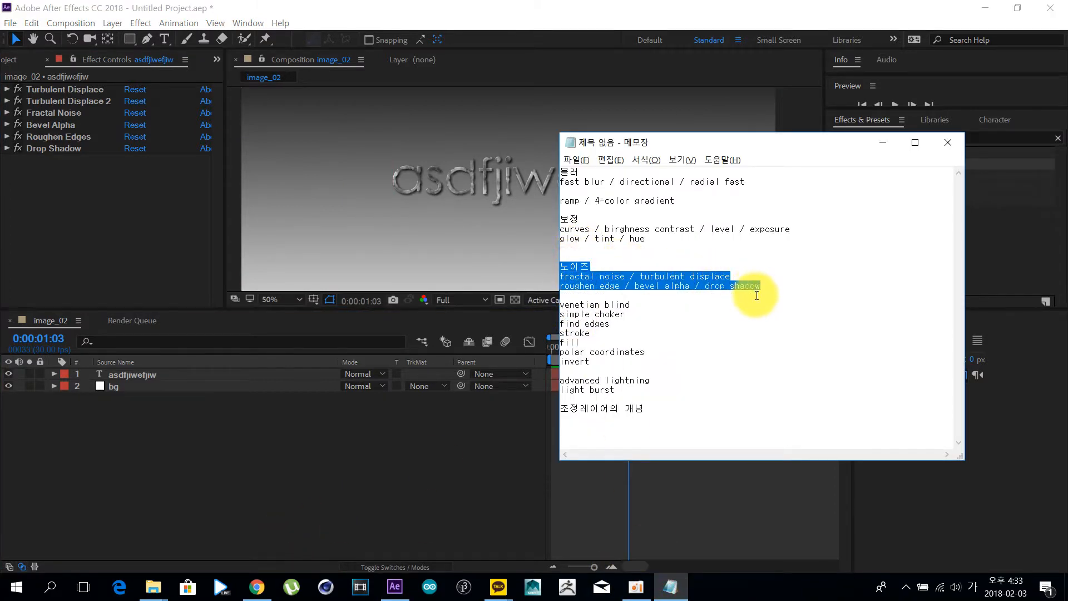
click(756, 295)
click(636, 587)
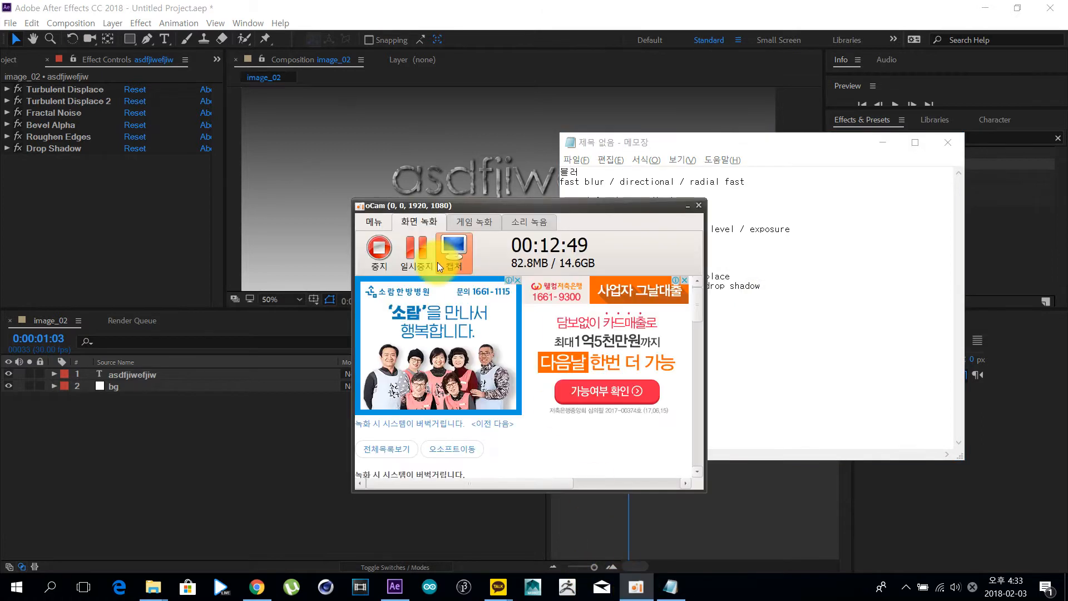
click(806, 314)
drag(623, 295, 705, 418)
click(705, 419)
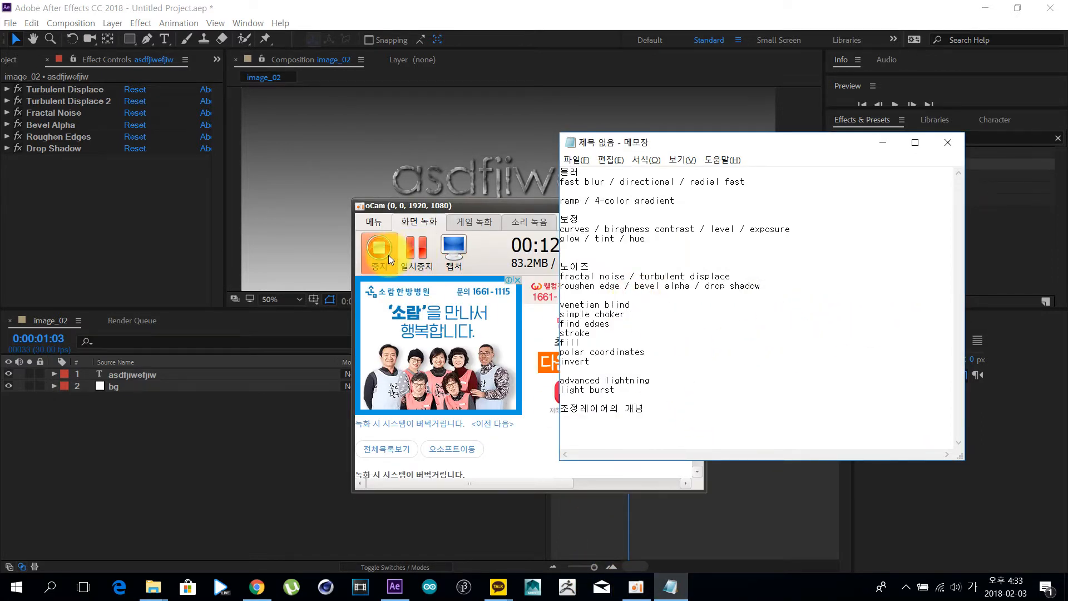